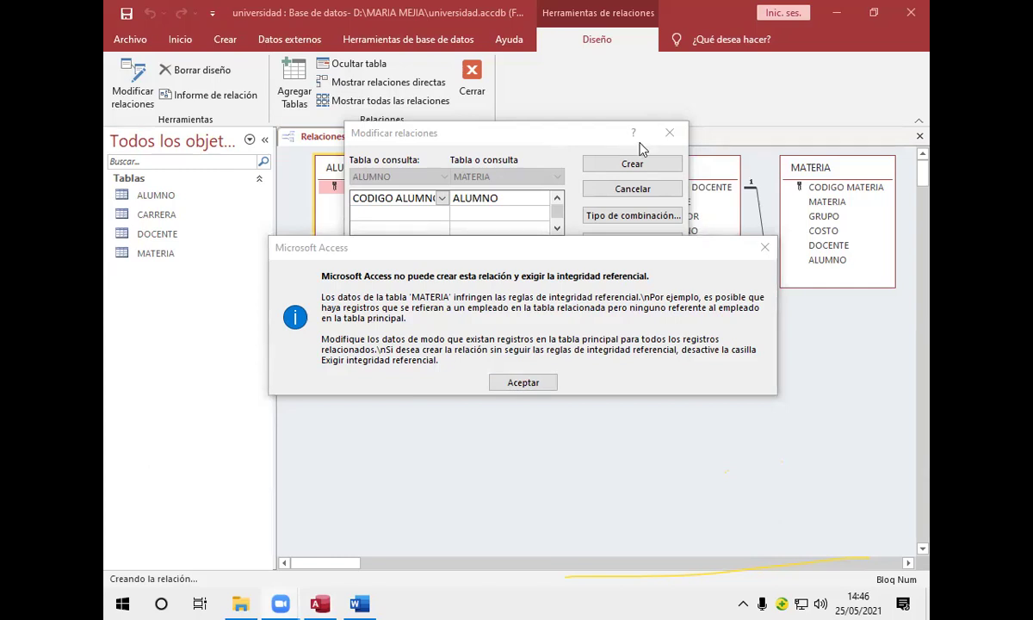
- Try again to create the ALUMNO–MATERIA relationship with referential integrity and both cascade options, and leave the relationship dialog
click(522, 383)
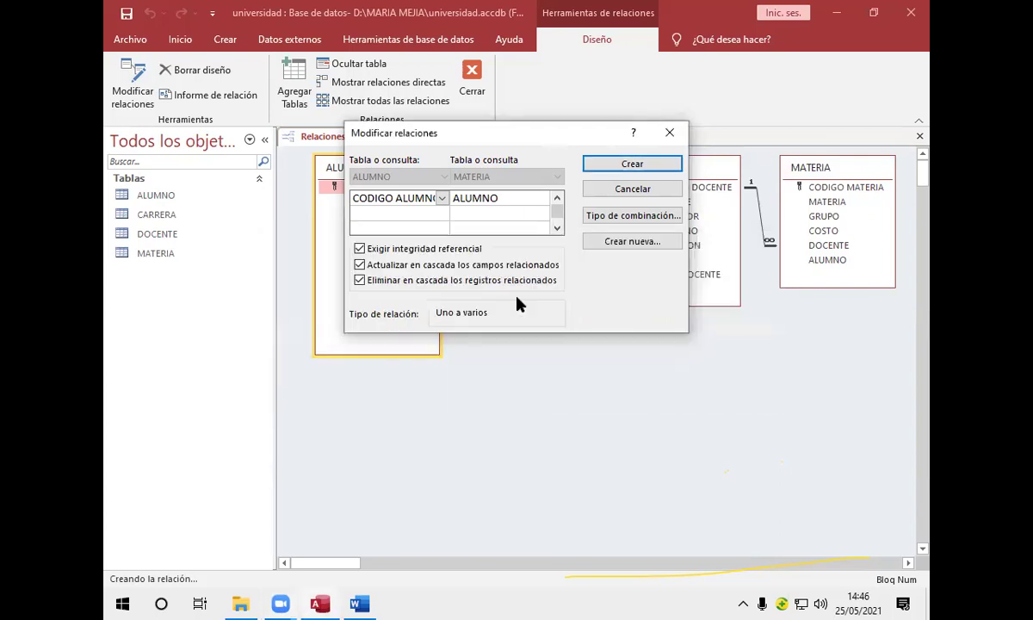
click(596, 164)
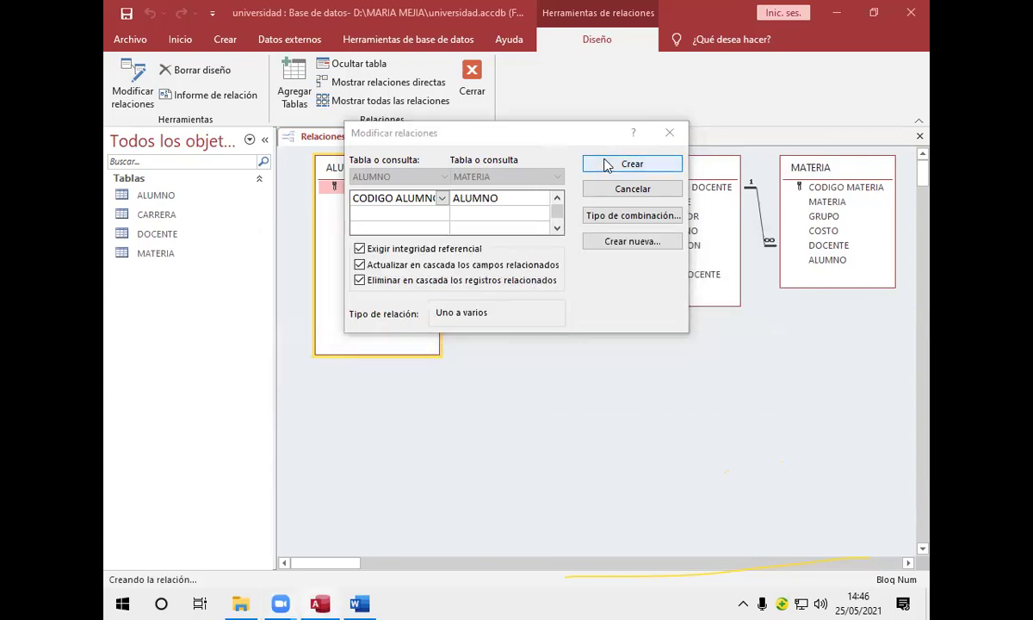
click(523, 382)
click(669, 133)
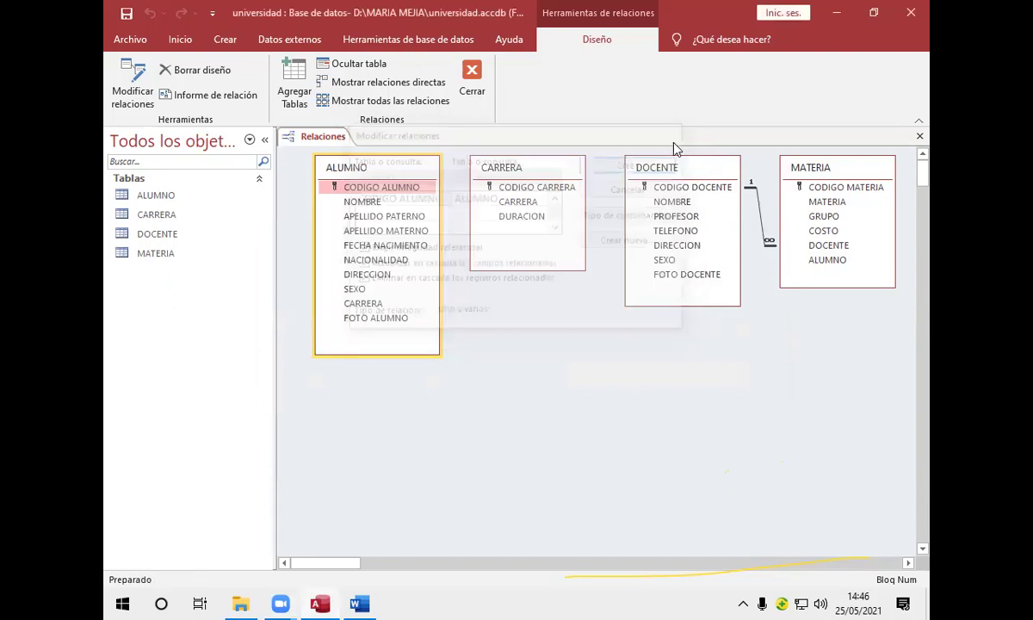
- Move the CARRERA table to the diagram's lower right, and place DOCENTE and MATERIA directly after ALUMNO
click(489, 181)
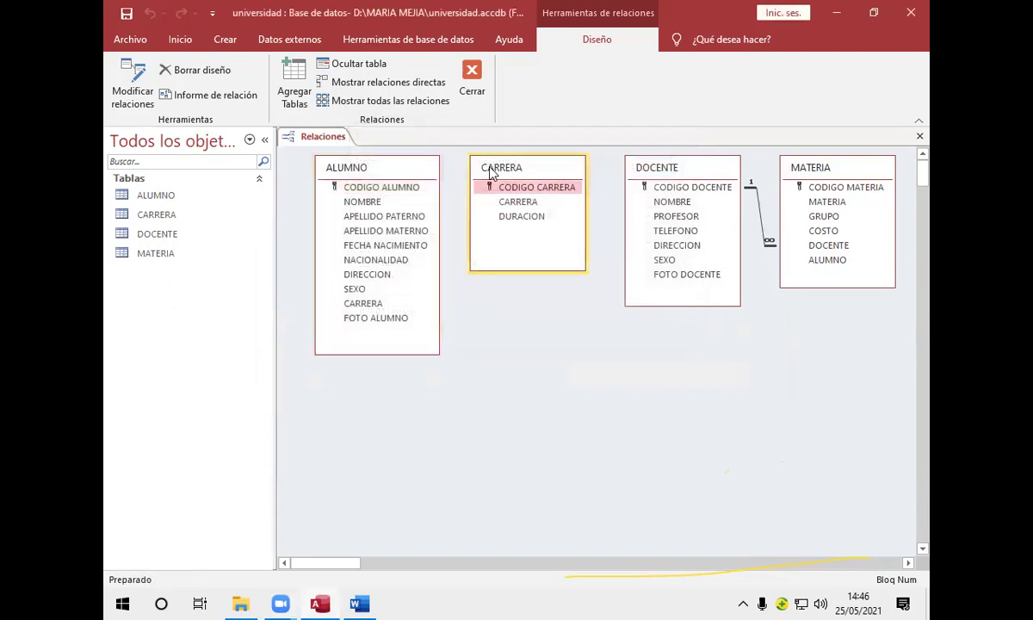
drag(707, 215, 783, 376)
click(647, 160)
drag(647, 159, 497, 165)
click(805, 172)
drag(805, 172, 664, 183)
- Move the ALUMNO table over CARRERA, and shift DOCENTE and MATERIA into the first two places of the diagram
click(409, 173)
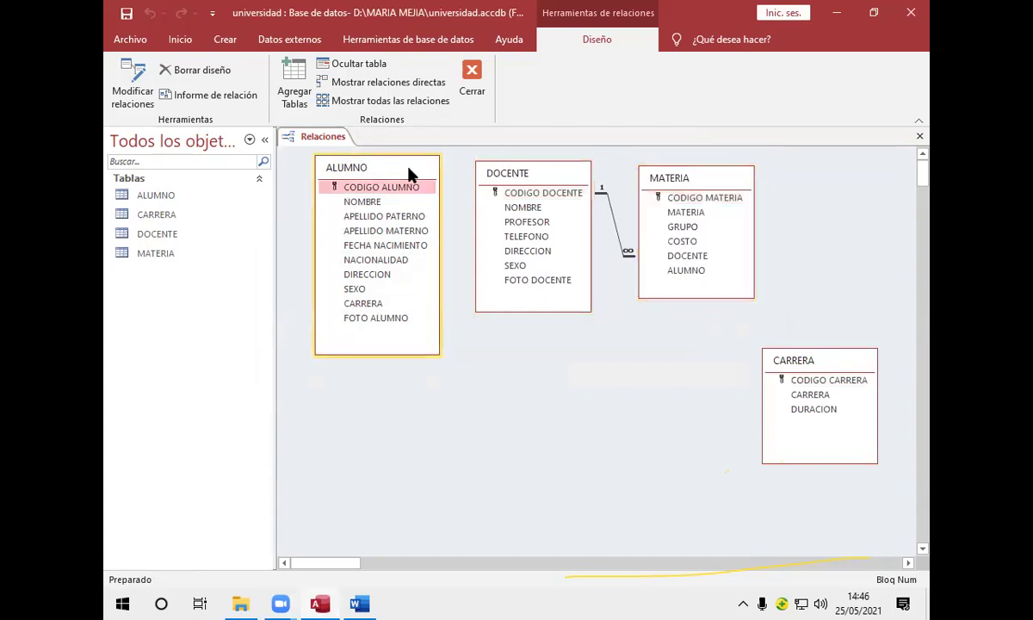
drag(409, 174, 855, 207)
click(556, 180)
drag(556, 180, 397, 180)
click(684, 179)
drag(684, 178, 533, 178)
- Place the ALUMNO table beside MATERIA, and put the CARRERA table after ALUMNO at the end of the row
click(802, 203)
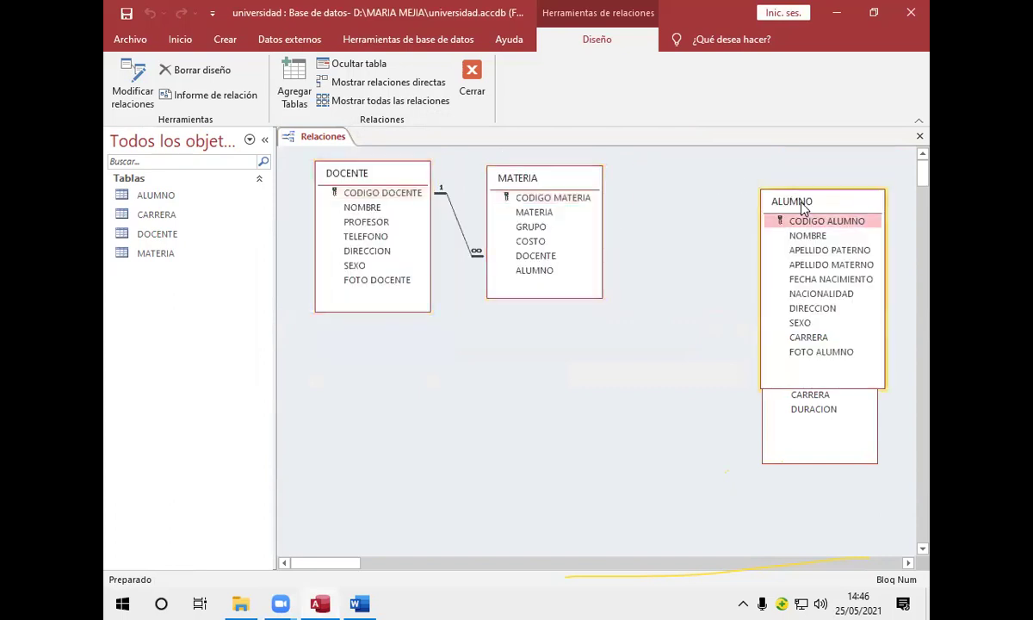
drag(802, 204, 691, 170)
click(833, 362)
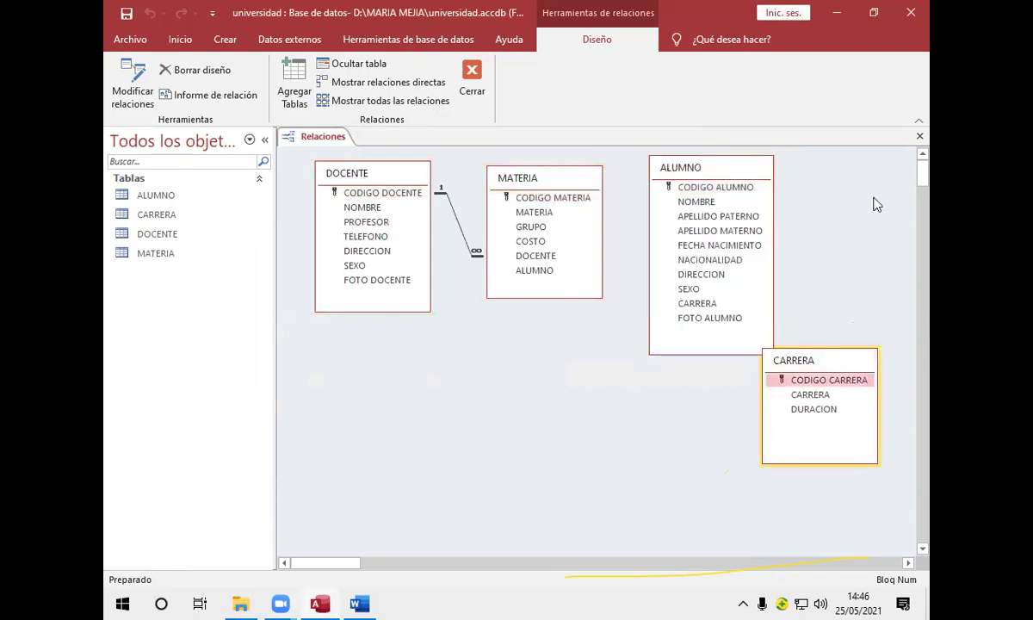
drag(833, 362, 876, 201)
- Fine-tune the spacing in the diagram by shifting the MATERIA, DOCENTE and ALUMNO tables slightly to the left
click(570, 184)
drag(570, 184, 546, 184)
click(396, 178)
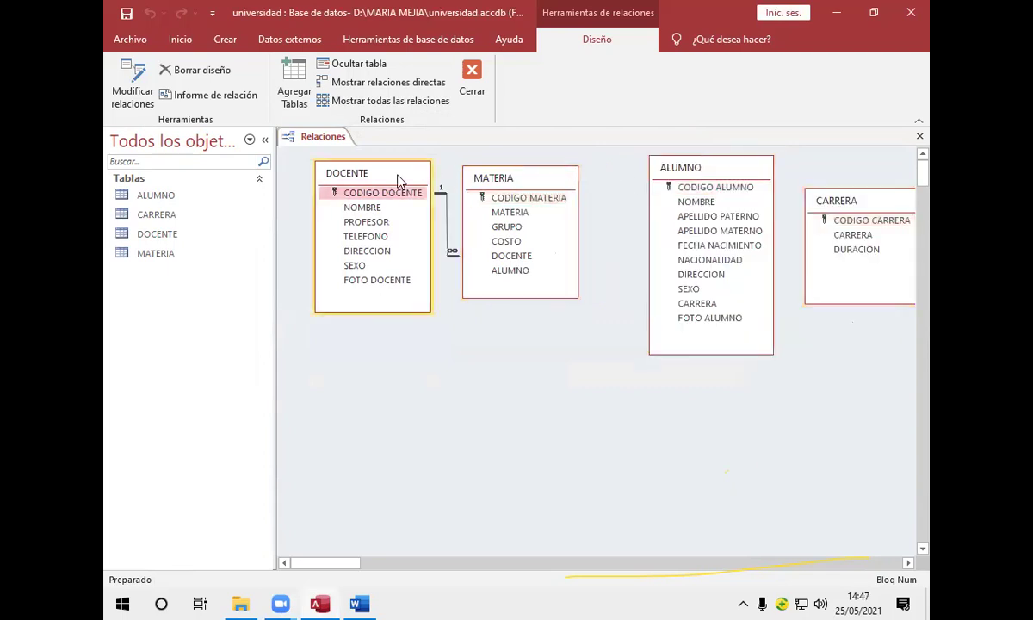
drag(396, 177, 380, 177)
click(685, 179)
drag(685, 180, 666, 181)
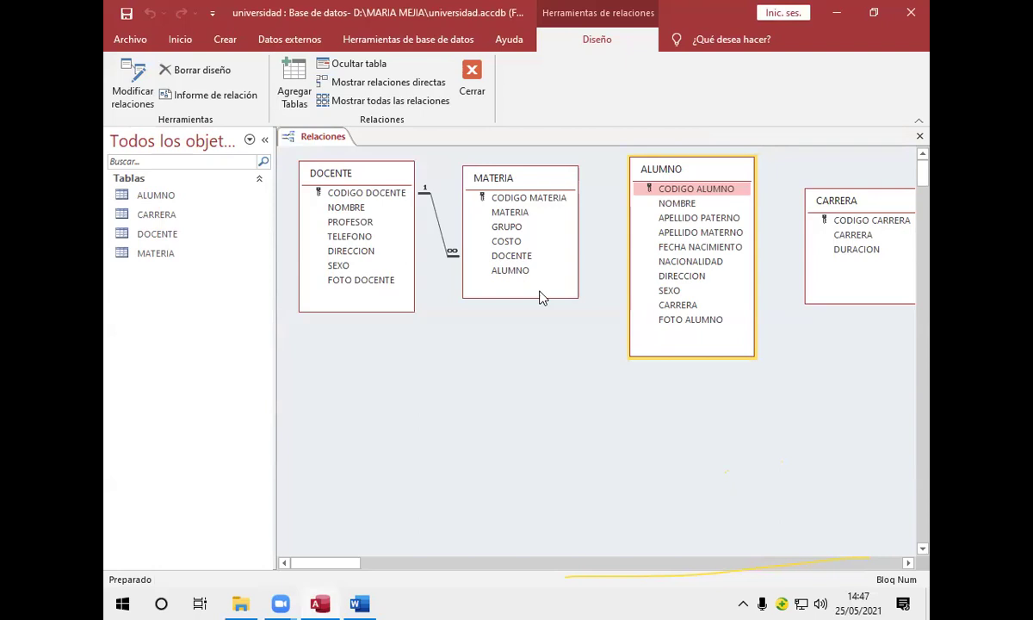
- Open the MATERIA table's design from the relationships diagram and switch it to Datasheet view
right_click(527, 184)
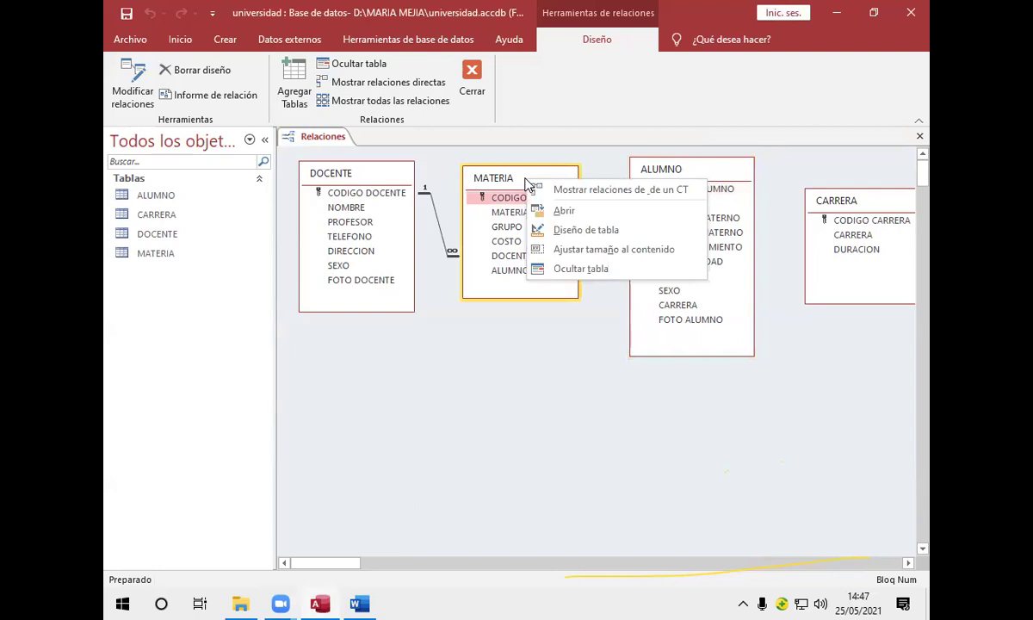
click(582, 231)
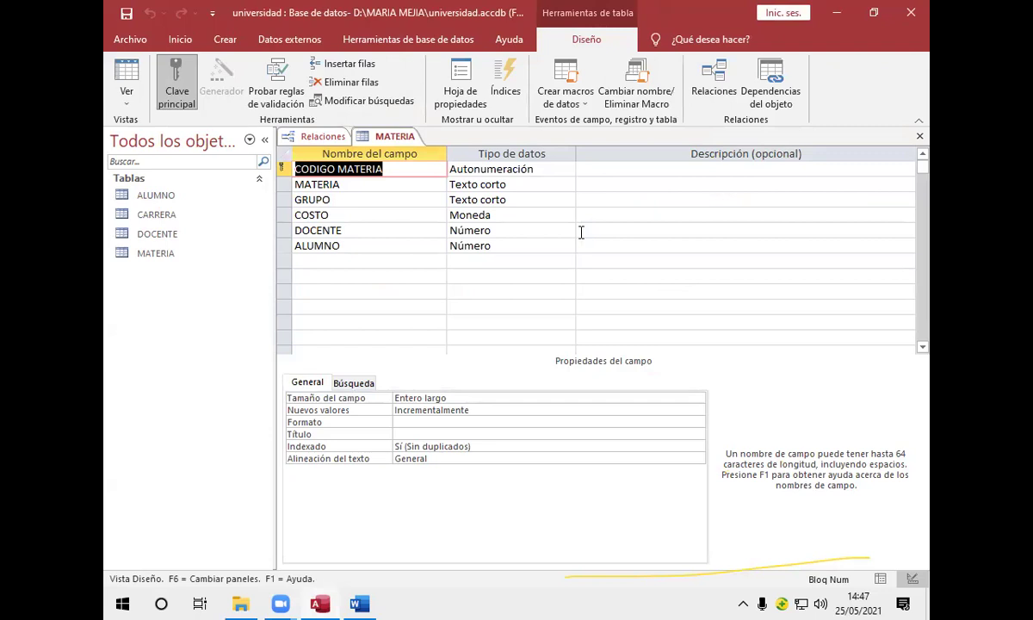
right_click(404, 138)
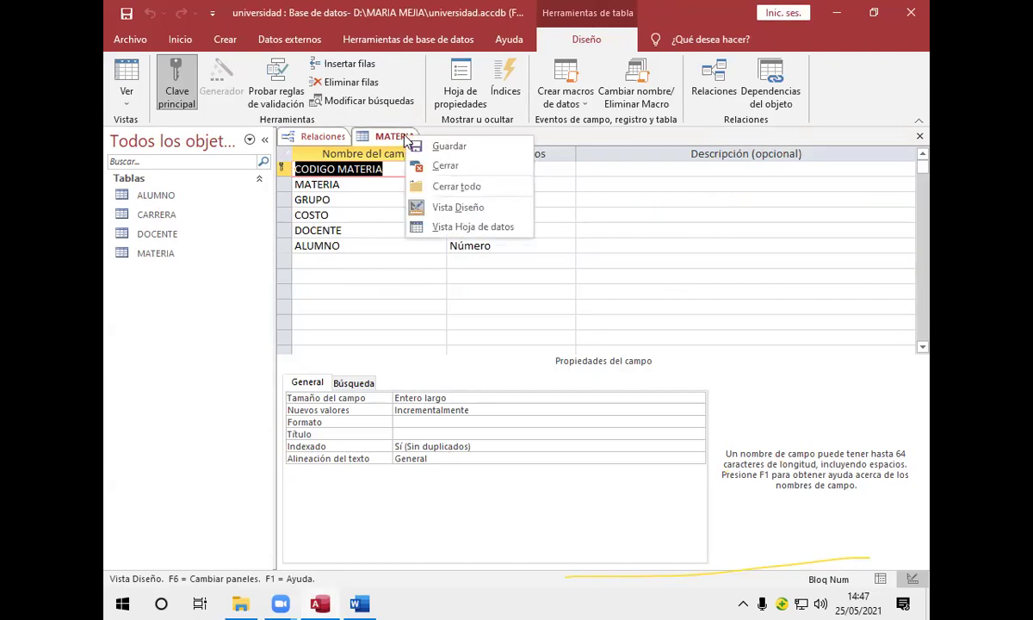
click(454, 227)
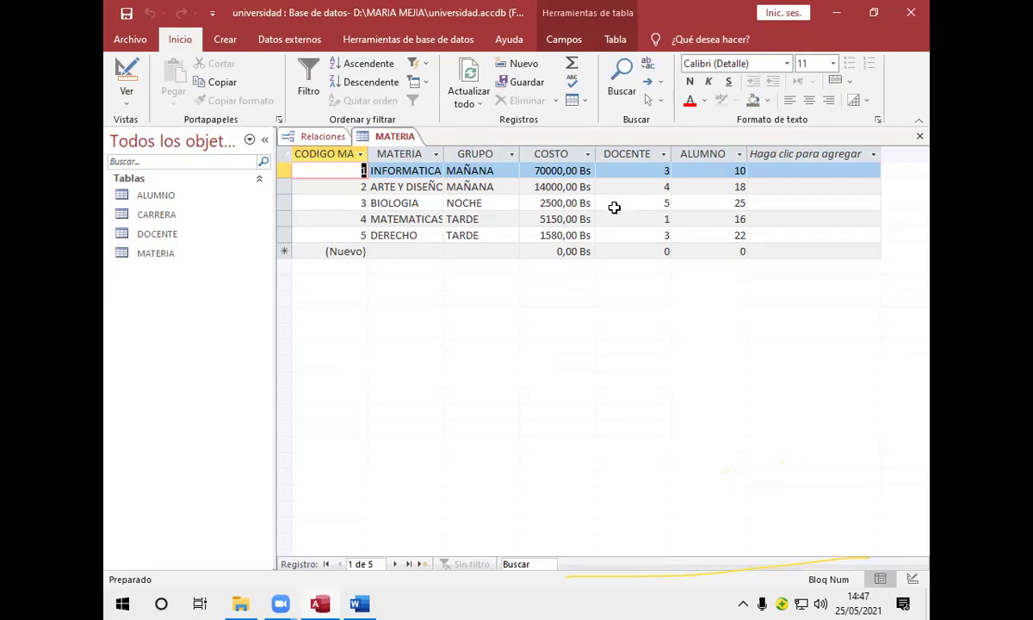
- Set the ALUMNO values of MATERIA records 2 to 5 to 5, 2, 4 and 2 respectively
click(737, 171)
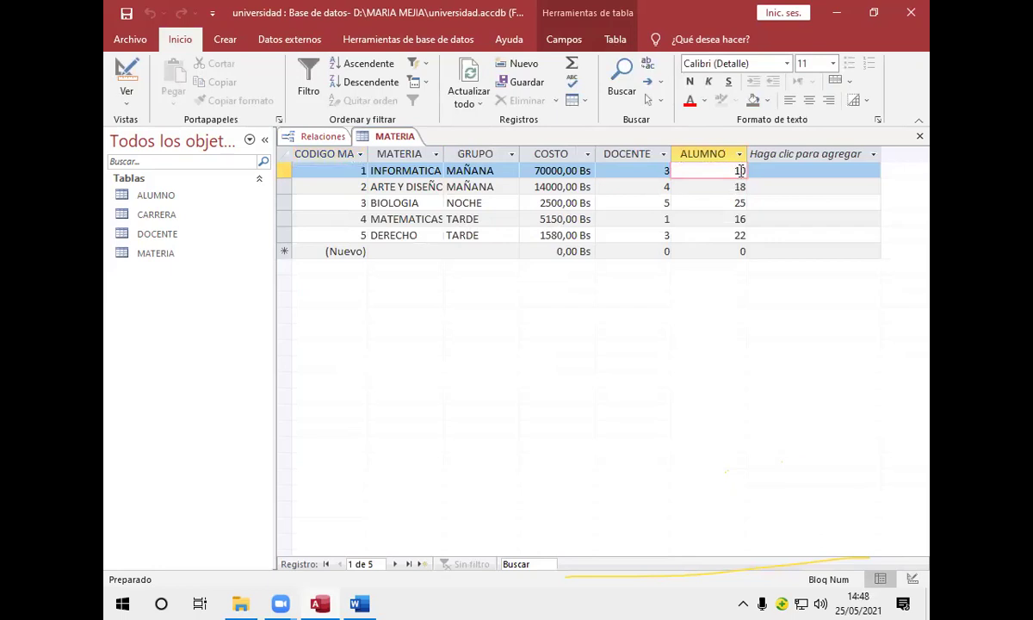
key(Down)
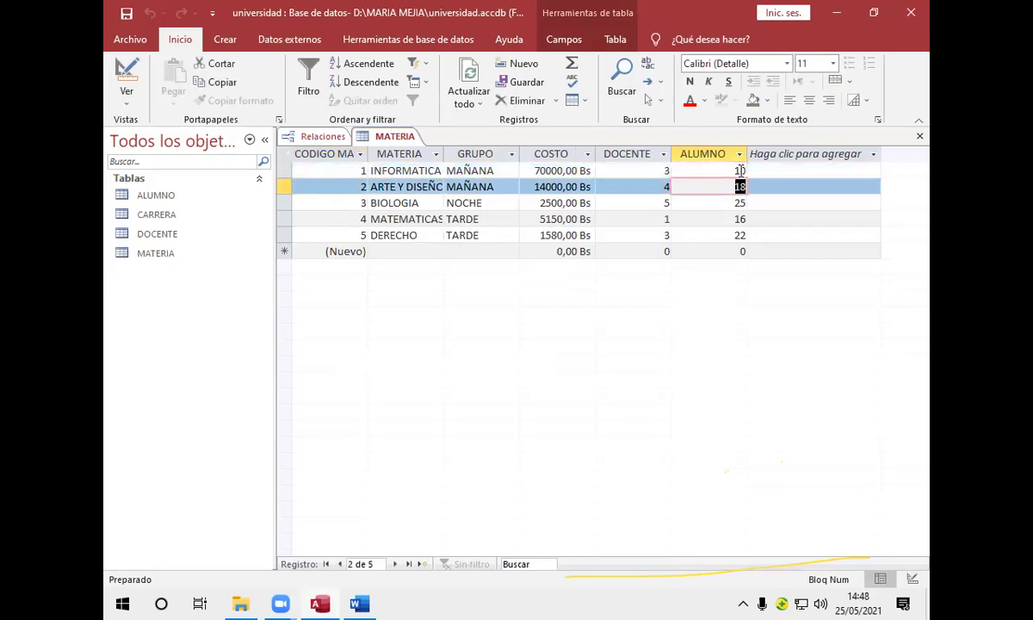
text(5)
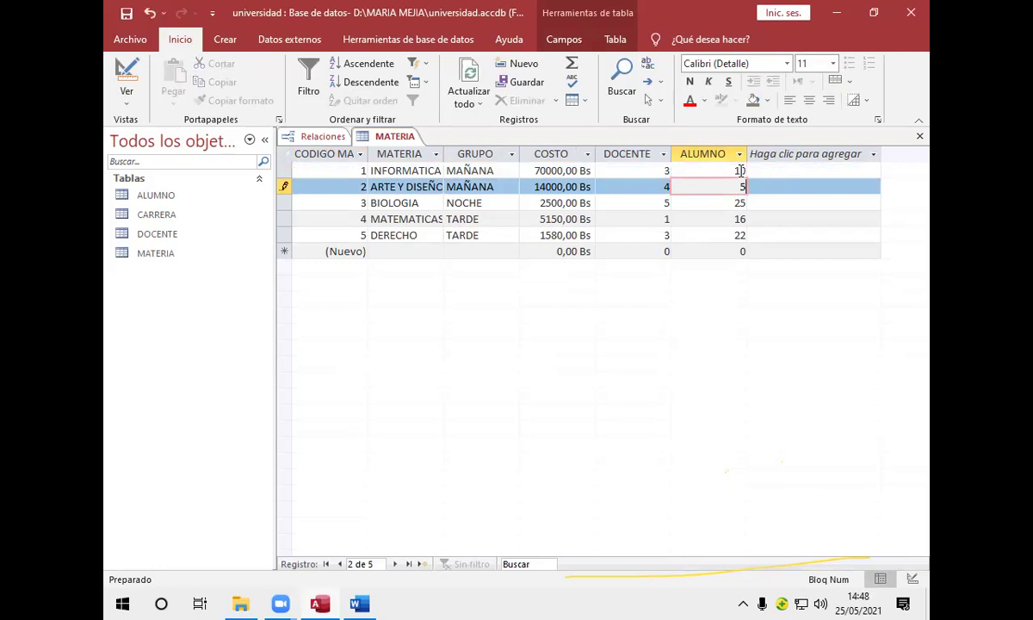
key(Down)
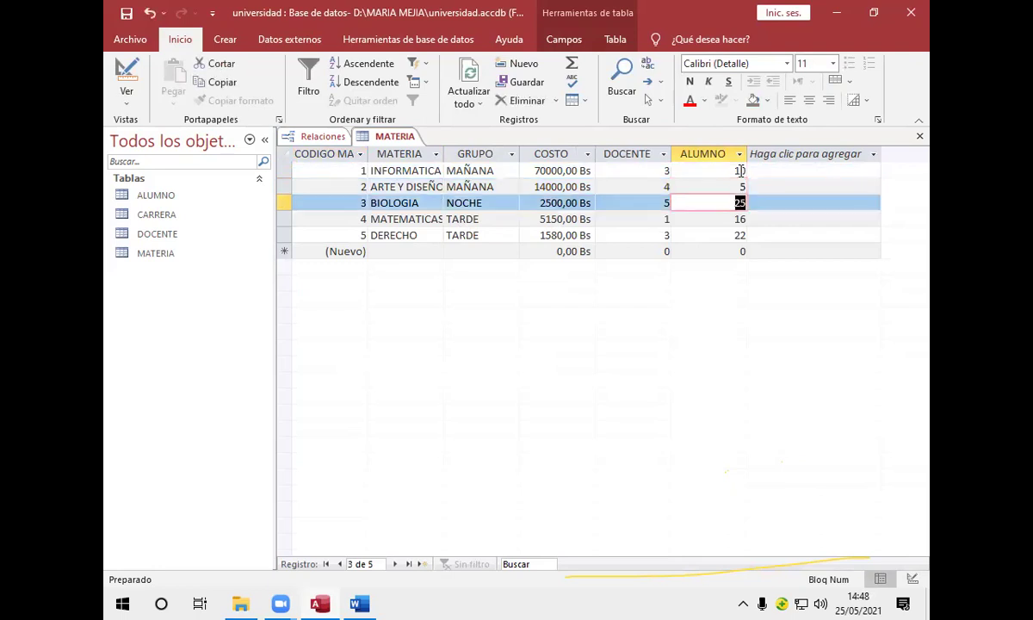
text(2)
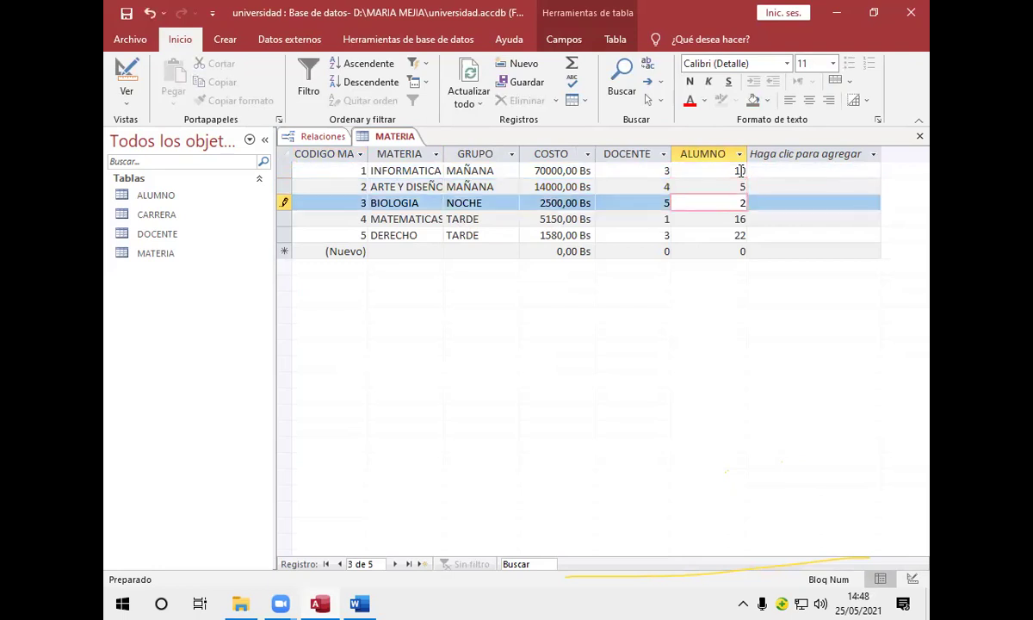
key(Down)
text(4)
key(Down)
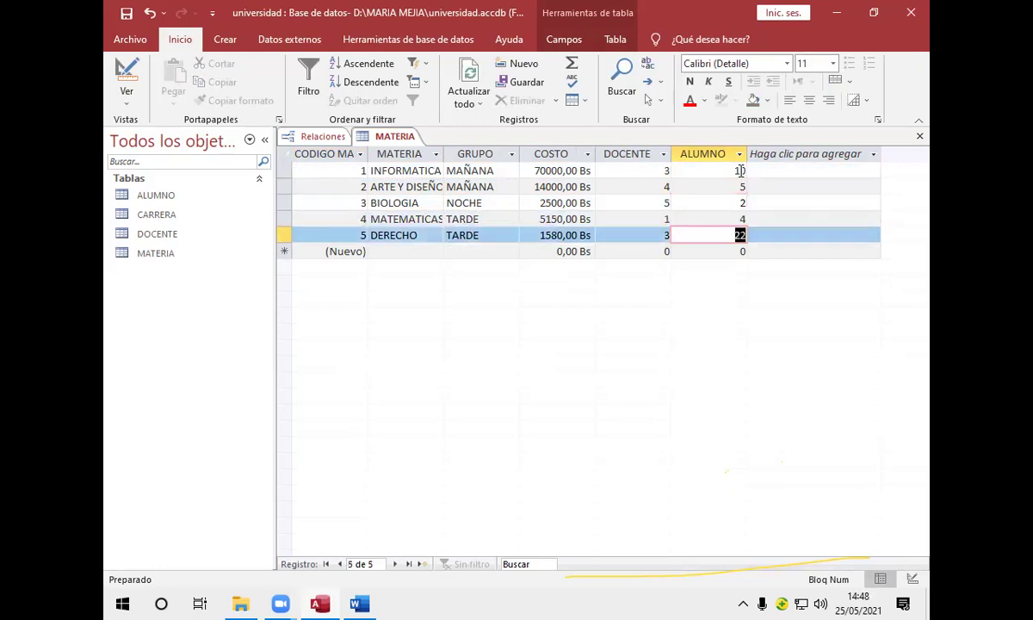
text(2)
- Set the ALUMNO value of the INFORMATICA record to 1 and close the MATERIA table
key(Up)
key(Up)
key(Up)
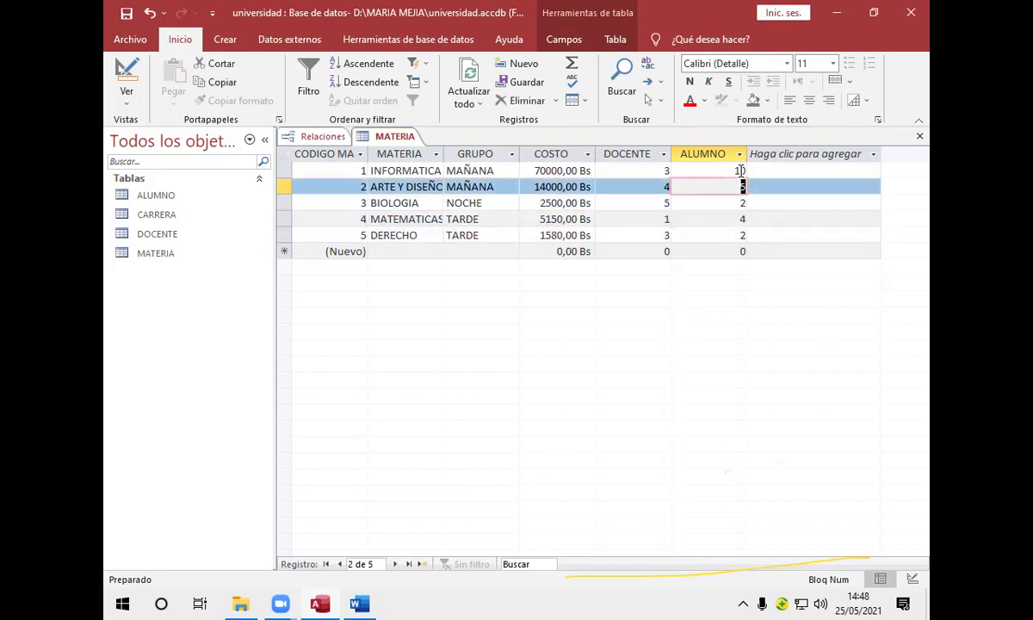
key(BackSpace)
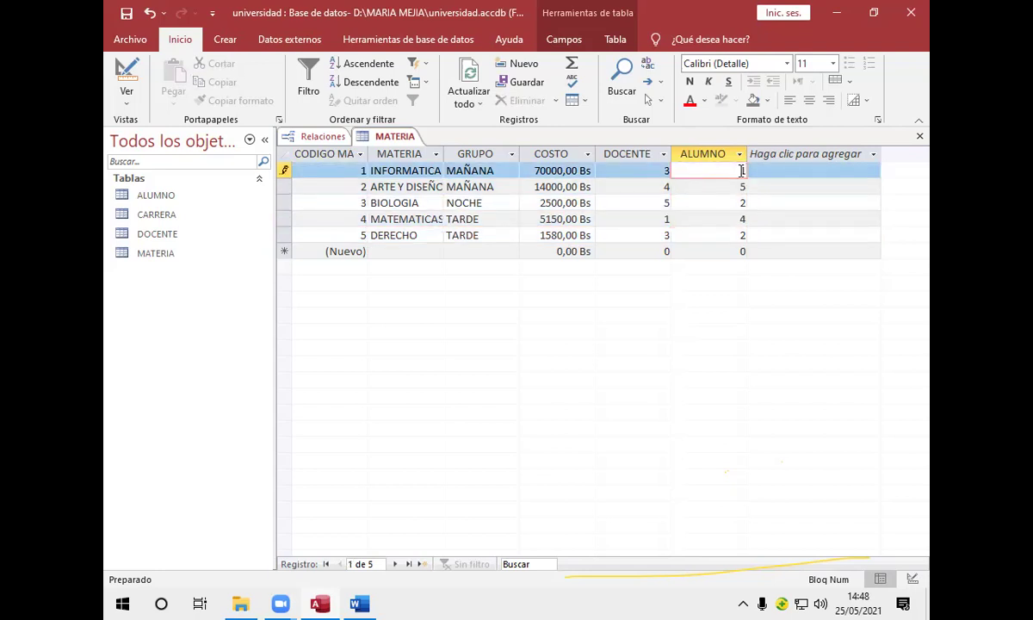
text(1)
click(919, 137)
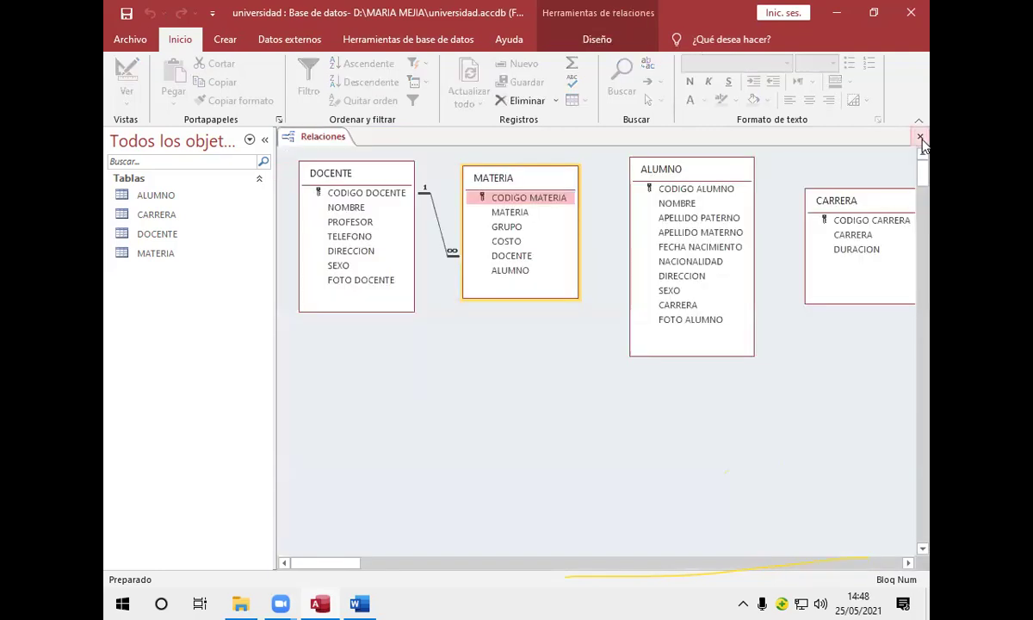
- Examine the ALUMNO table's fields in Design view and its student codes in Datasheet view, and close the table
right_click(697, 180)
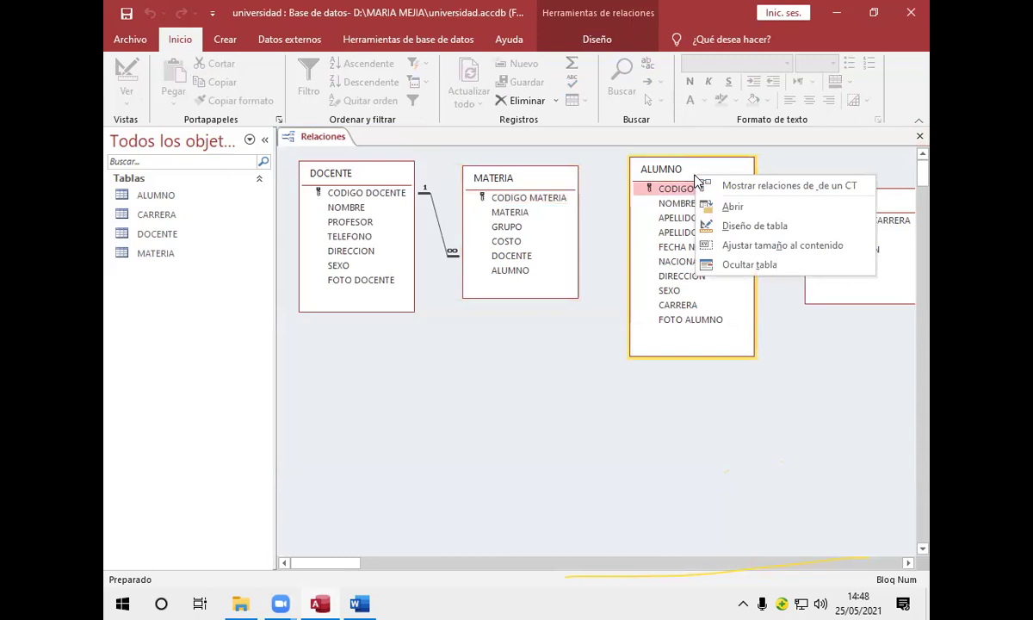
click(730, 227)
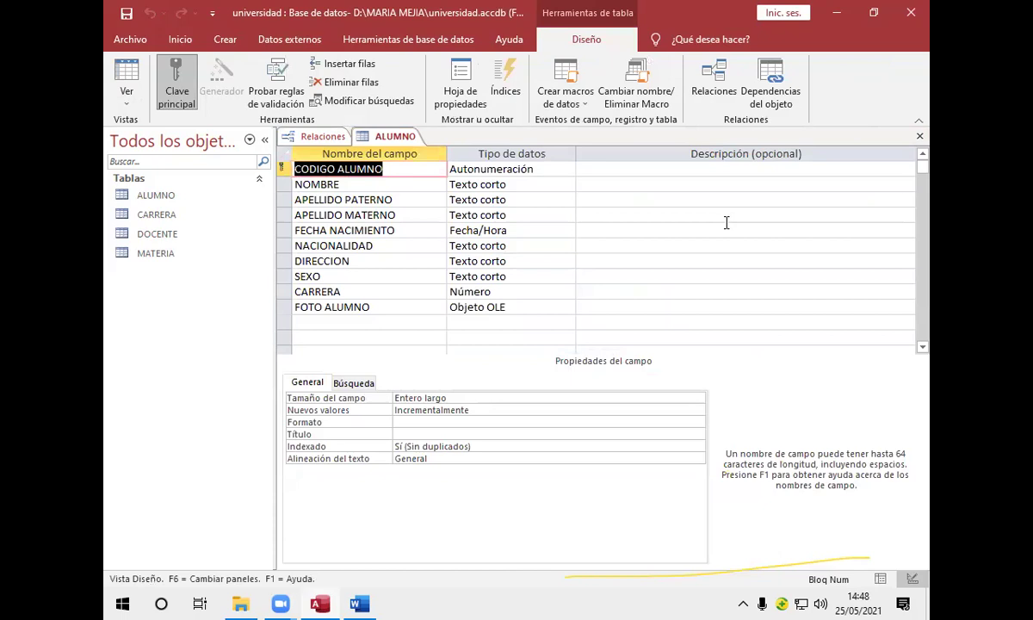
right_click(404, 139)
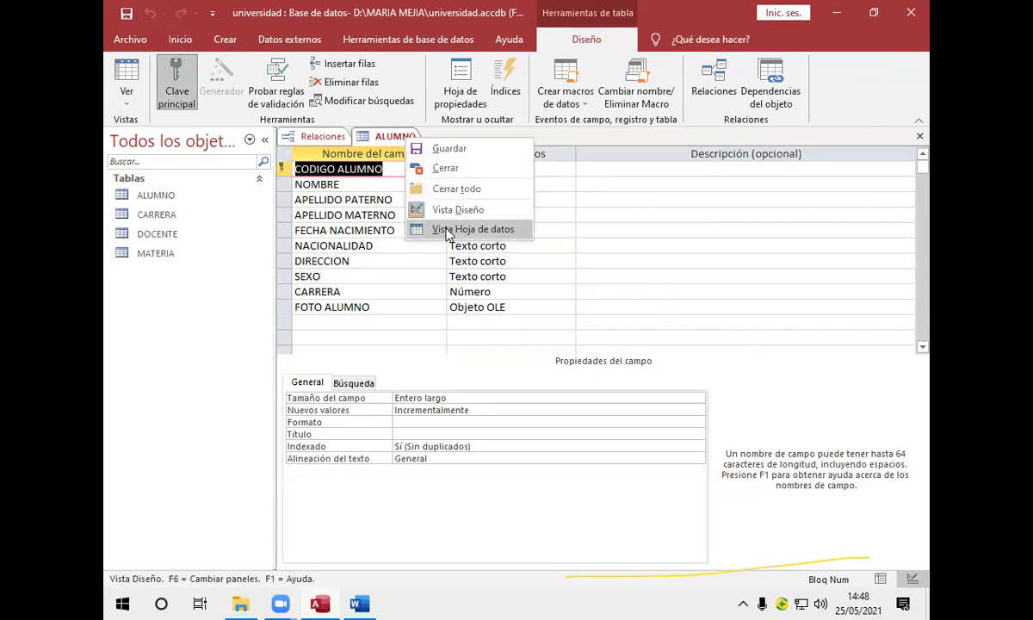
click(446, 231)
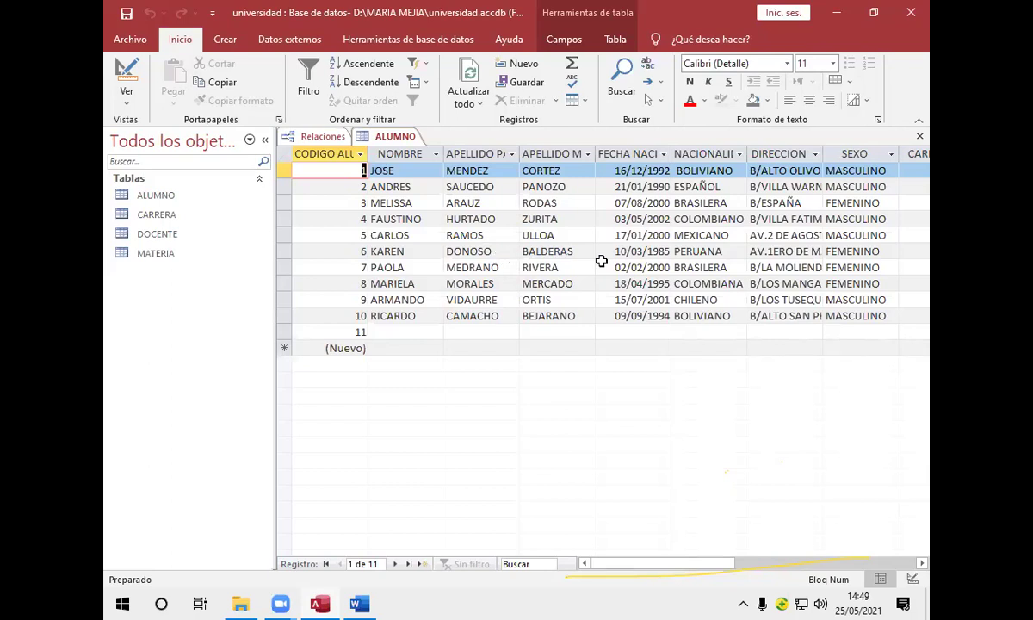
click(920, 138)
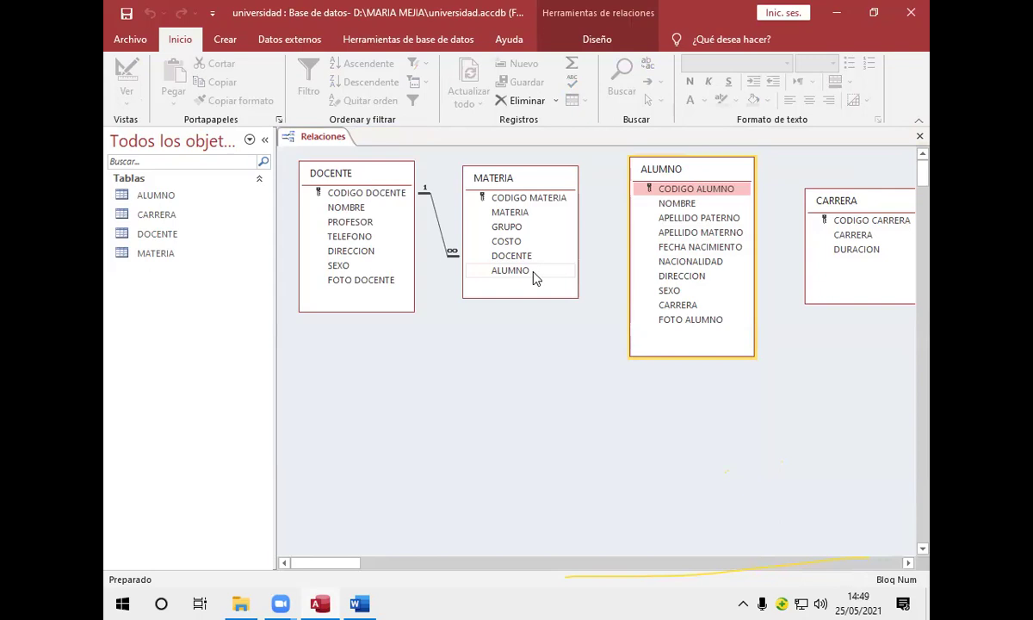
- Relate ALUMNO in MATERIA to CODIGO ALUMNO in ALUMNO, enforcing referential integrity with cascading updates and deletes
drag(532, 274, 705, 191)
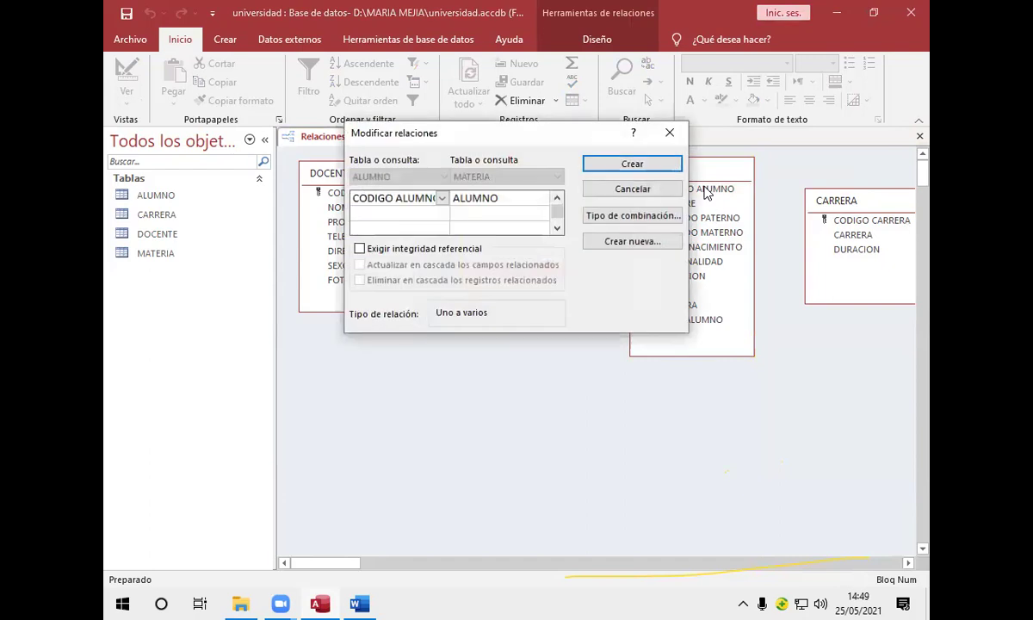
click(360, 249)
click(360, 264)
click(360, 279)
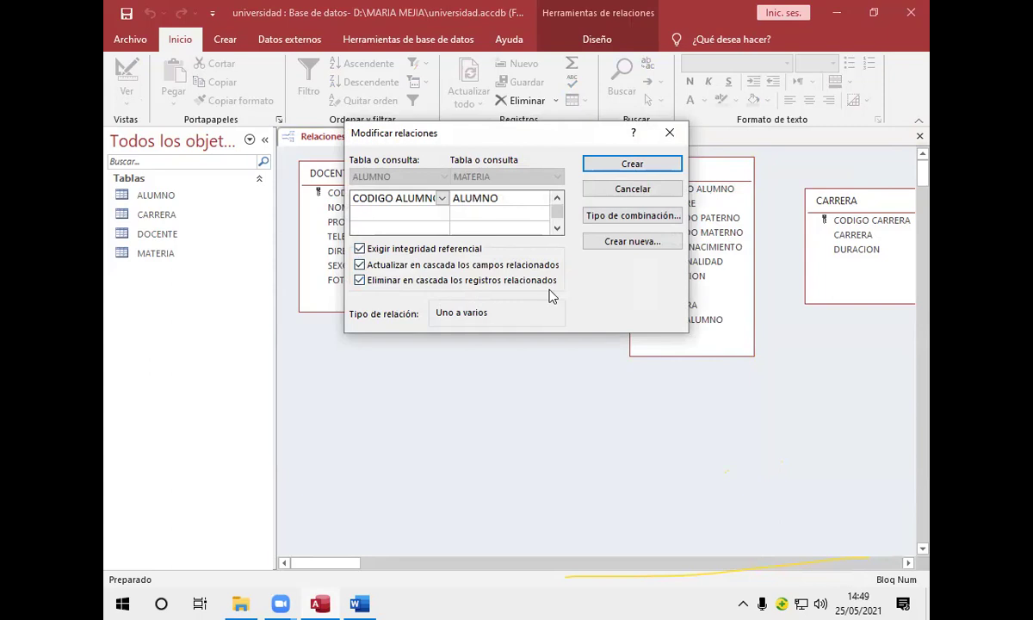
click(632, 164)
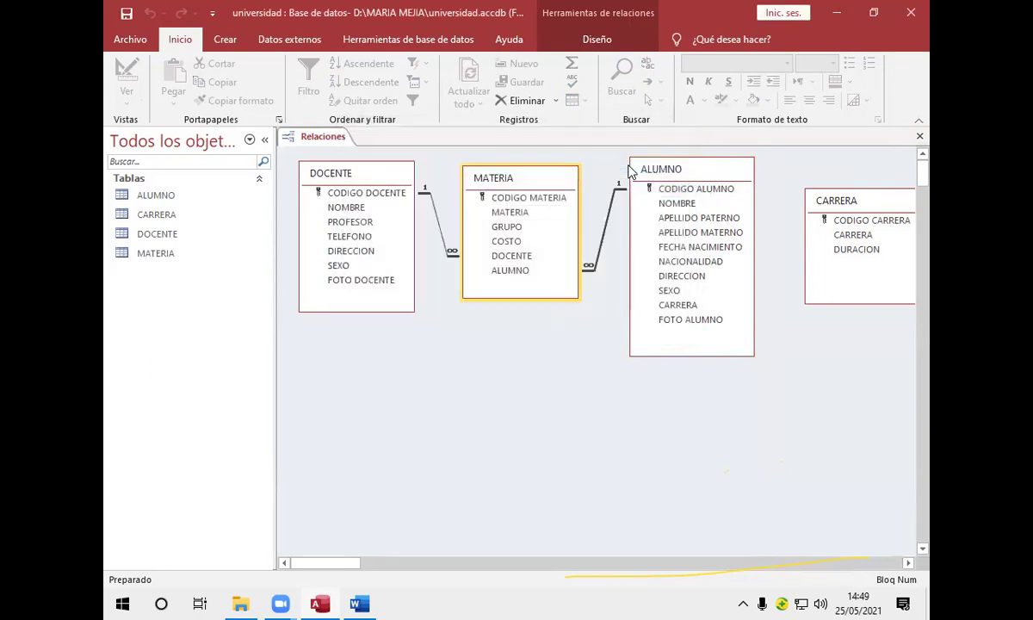
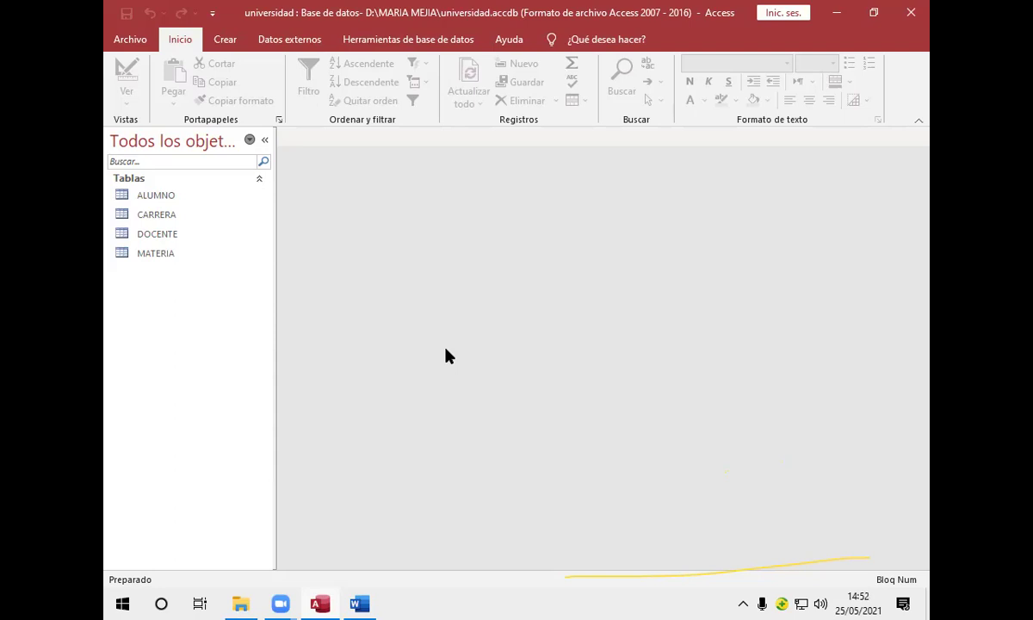
- Start the Form Wizard and choose the DOCENTE table as the source of the form's fields
click(229, 42)
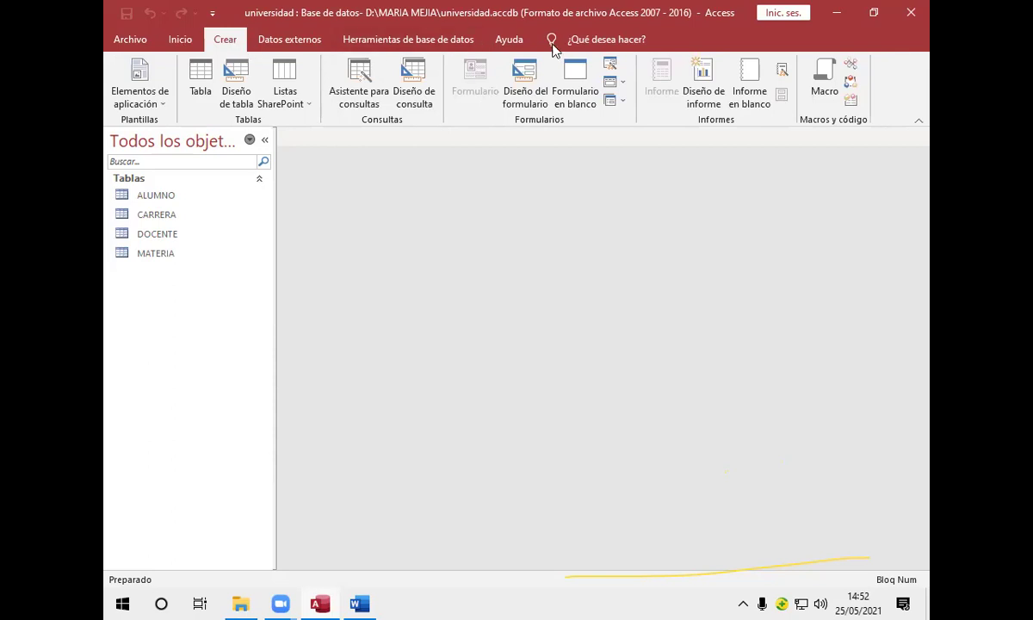
click(608, 67)
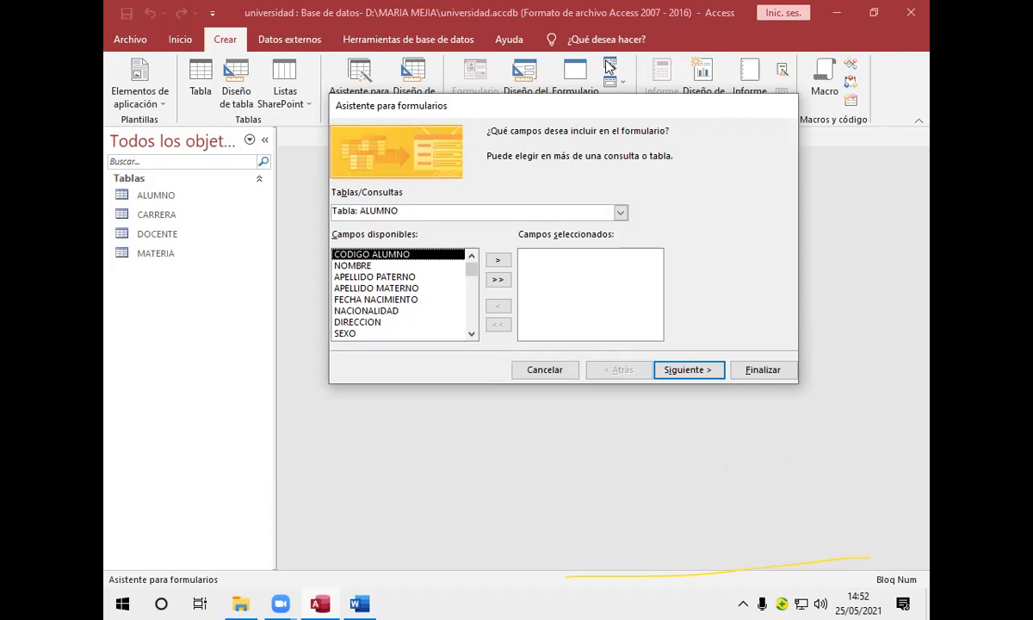
click(621, 212)
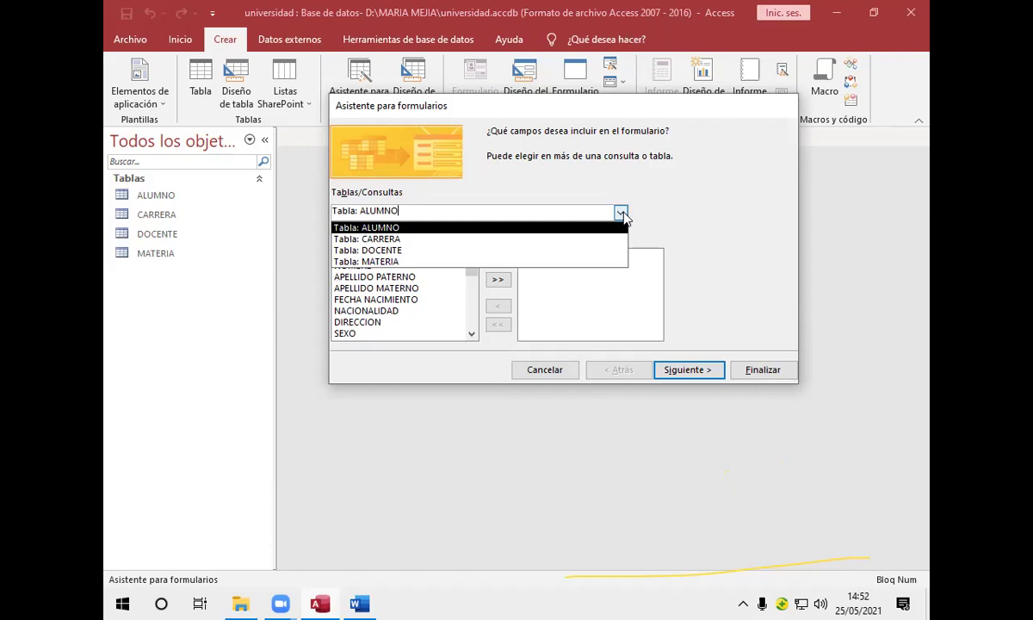
click(604, 252)
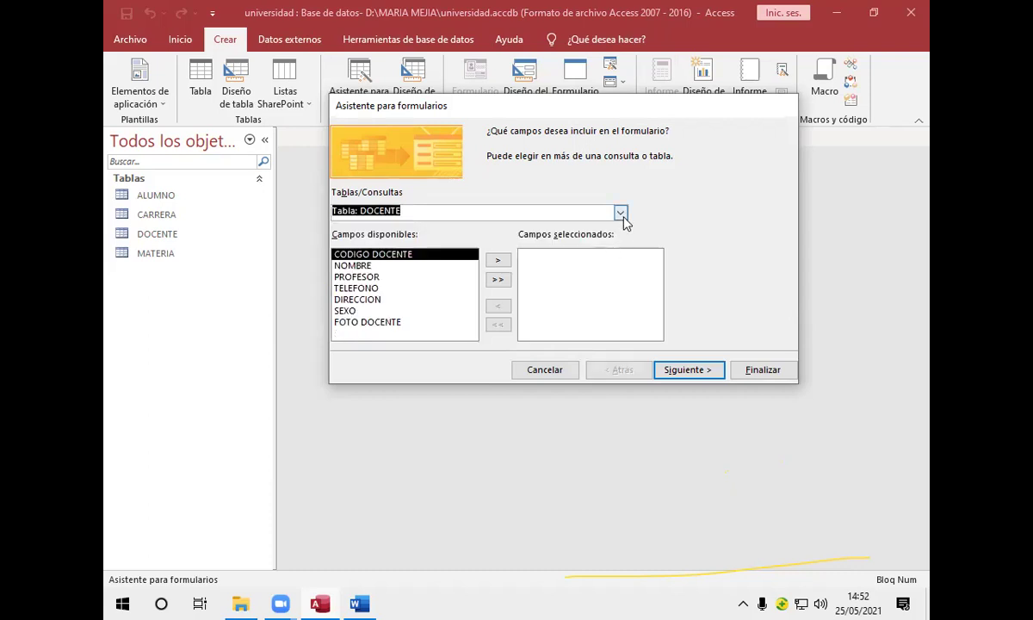
- Include all DOCENTE and MATERIA fields and create the form organised by DOCENTE with a datasheet subform
click(498, 280)
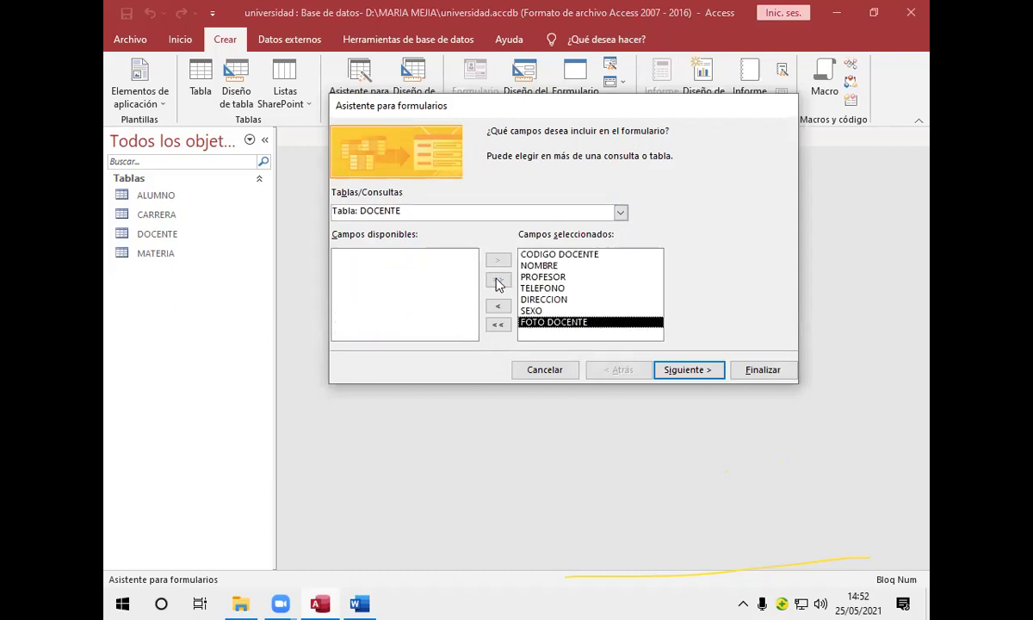
click(620, 213)
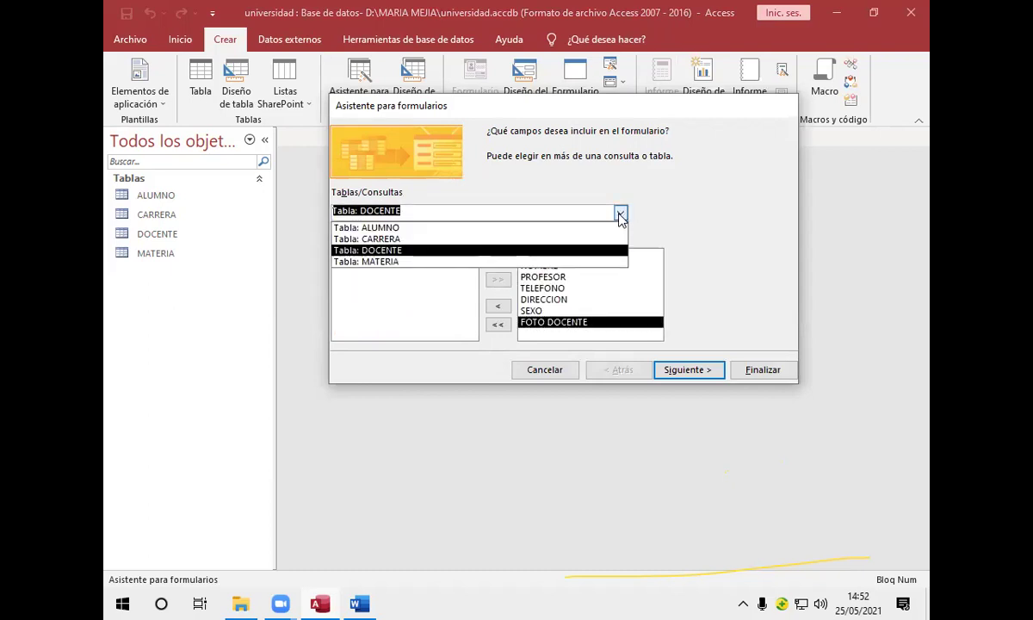
click(613, 261)
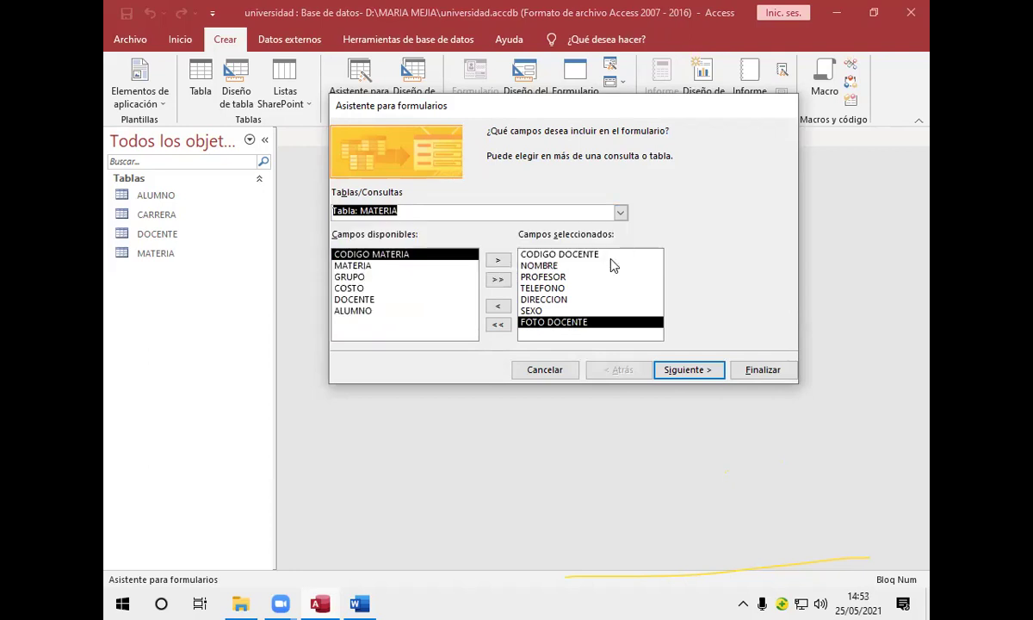
click(499, 280)
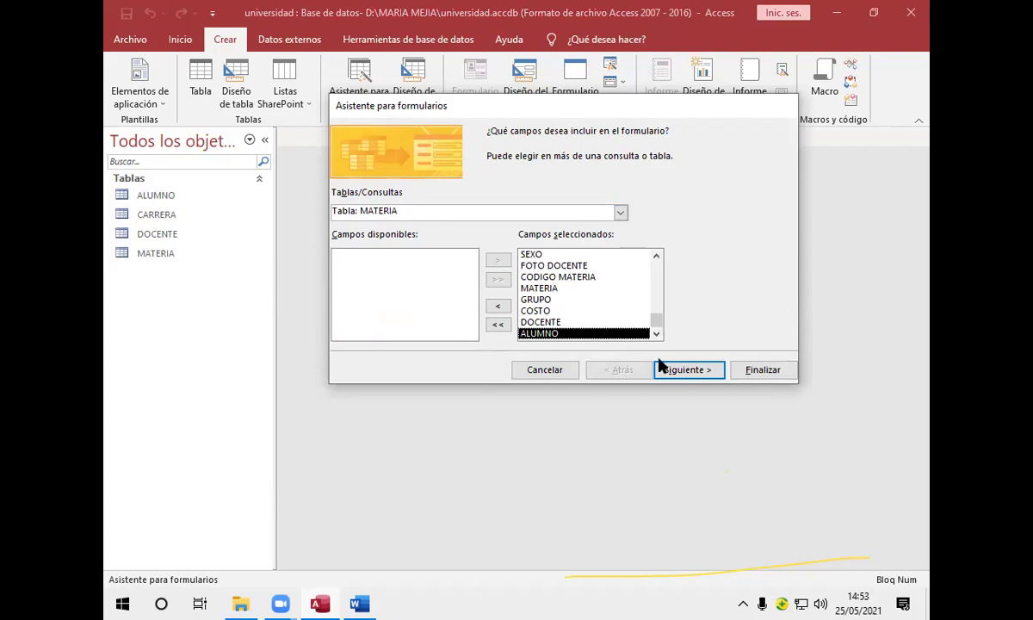
click(688, 371)
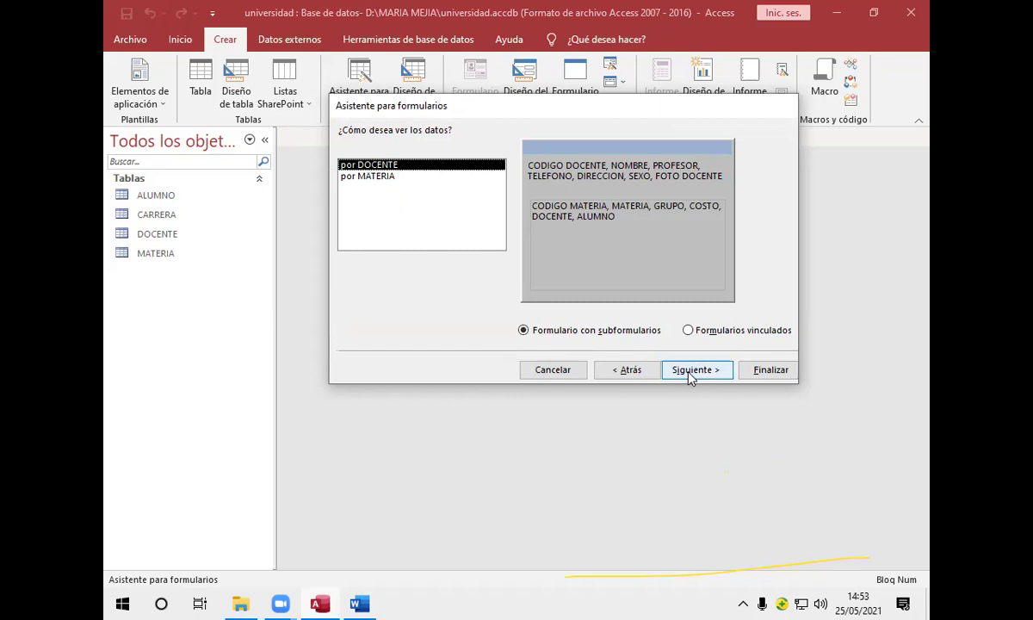
click(692, 372)
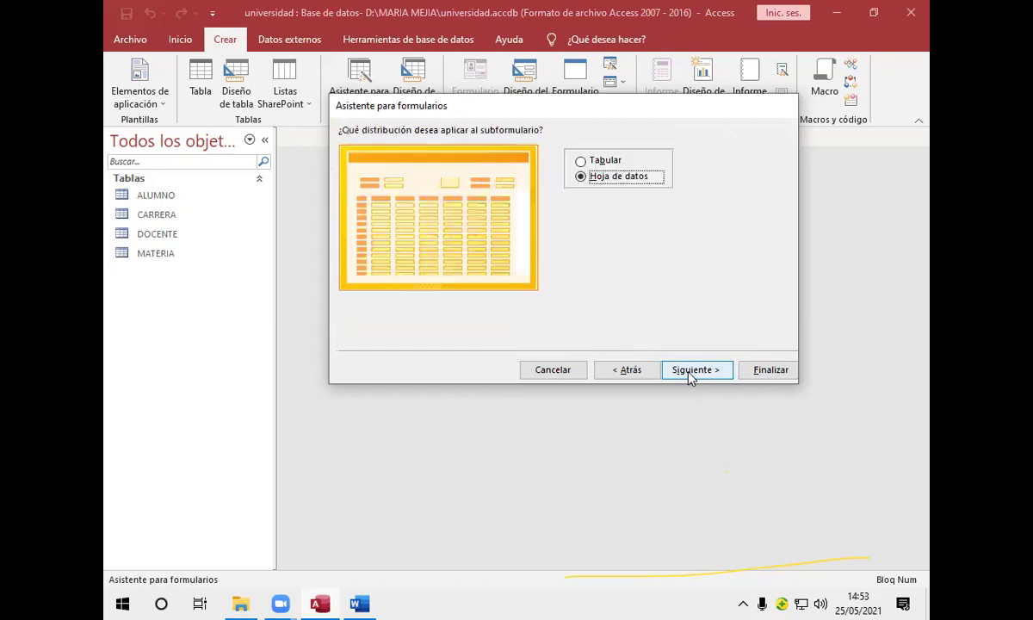
click(771, 371)
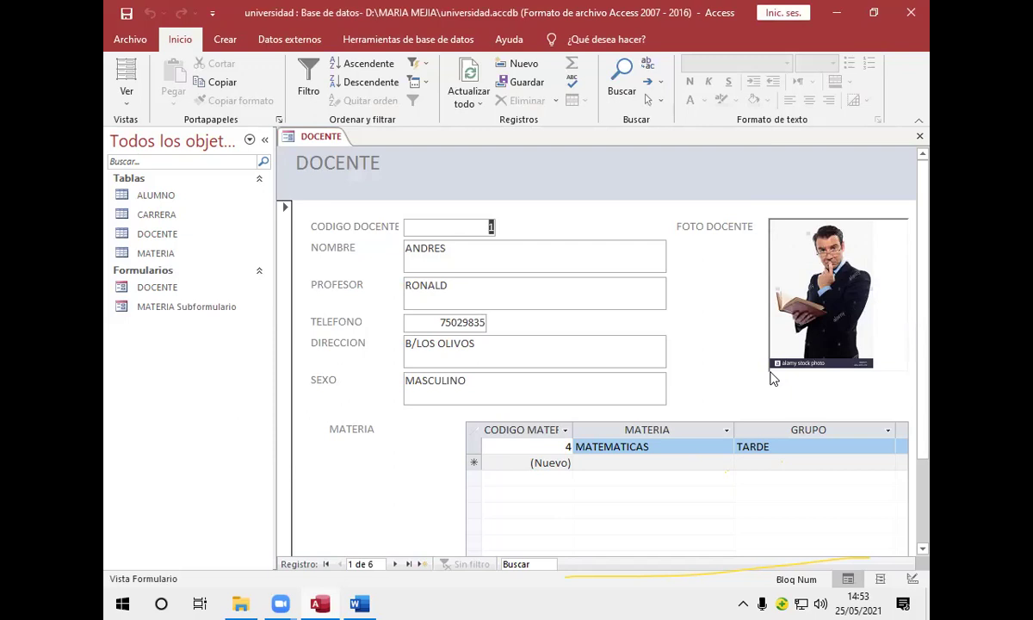
- Add a CONTABILIDAD record with the group MAÑANA to the MATERIA subform of the first teacher
click(644, 463)
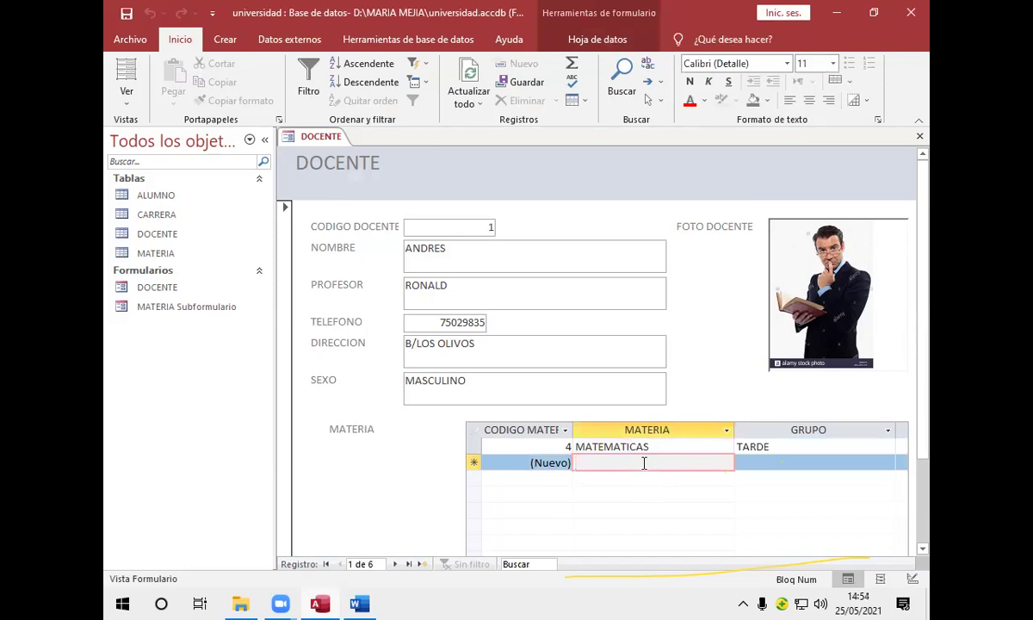
text(c)
key(BackSpace)
key(Caps_Lock)
text(CON)
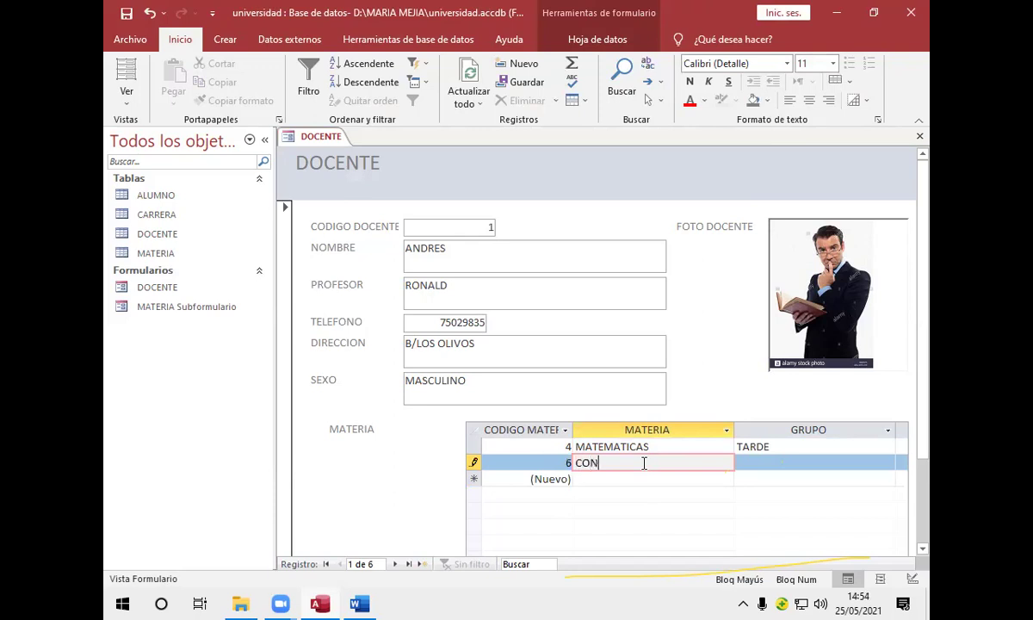
text(TABILIDAD)
click(768, 463)
text(MAÑAN)
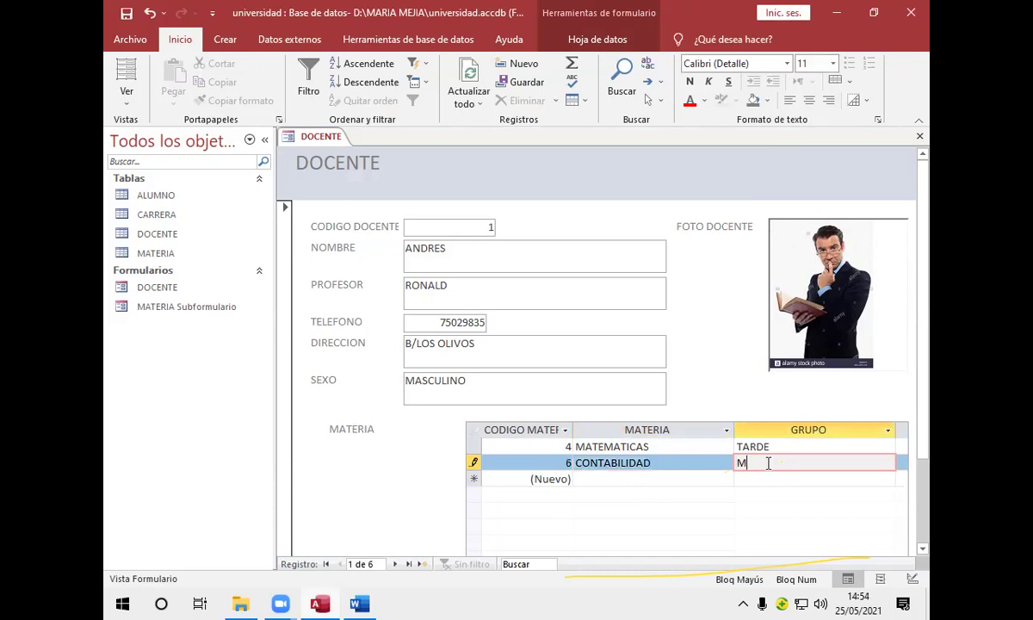
key(BackSpace)
text(NA)
- Set the COSTO of the CONTABILIDAD record to 150,00 Bs in the MATERIA subform
click(922, 551)
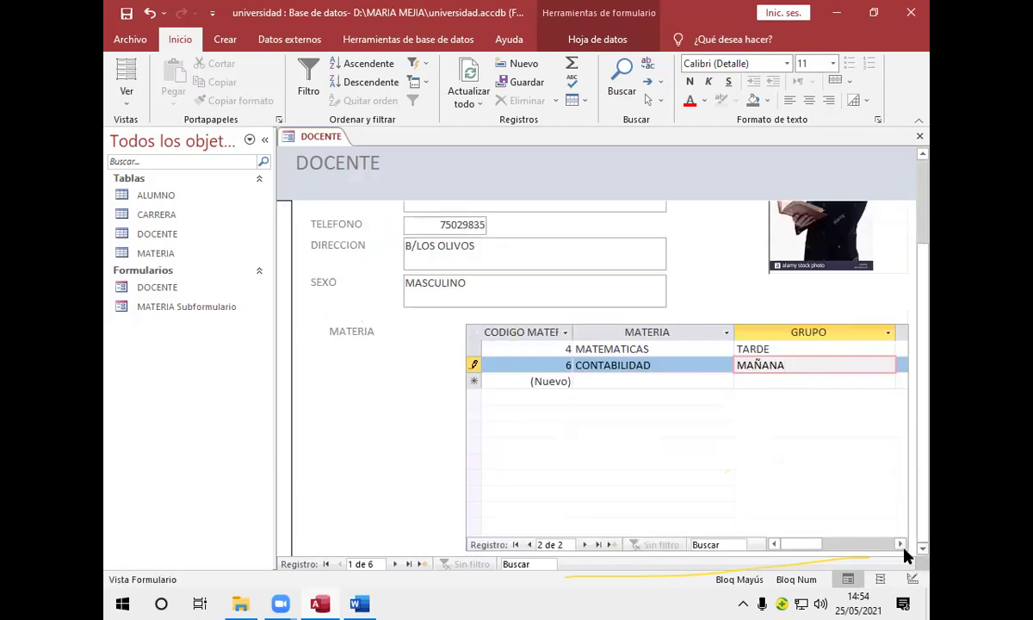
click(902, 546)
click(904, 549)
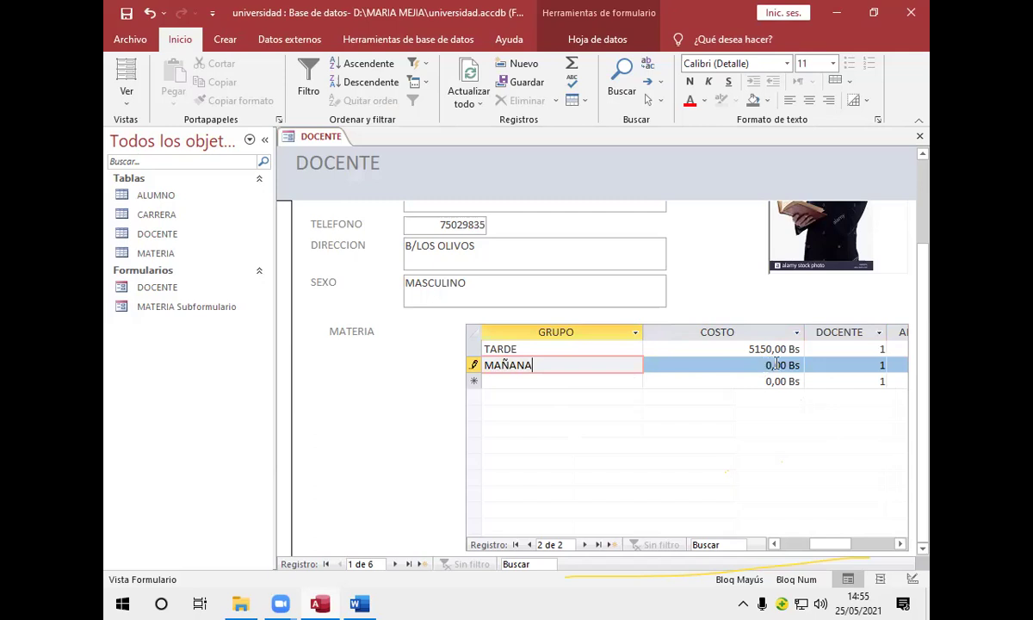
click(761, 365)
text(15)
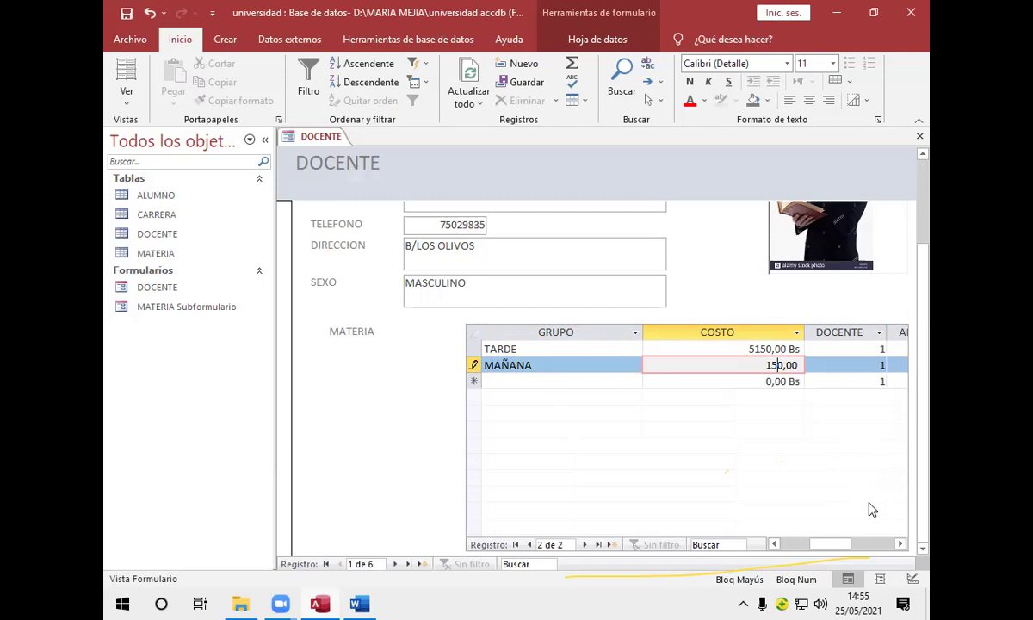
- Assign ALUMNO 8 to the CONTABILIDAD record and close the DOCENTE form
click(901, 545)
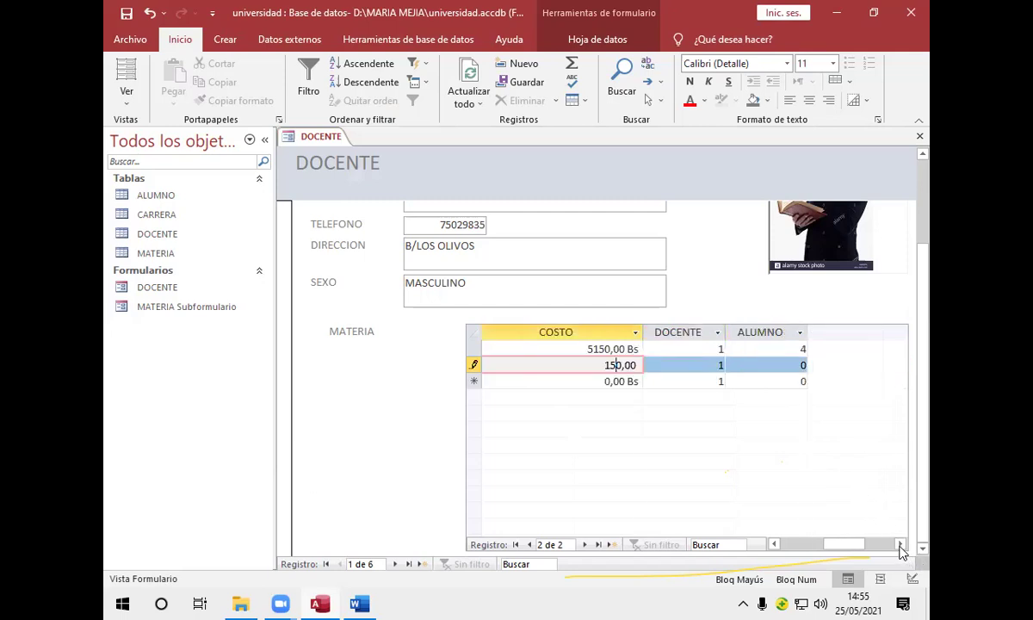
click(803, 365)
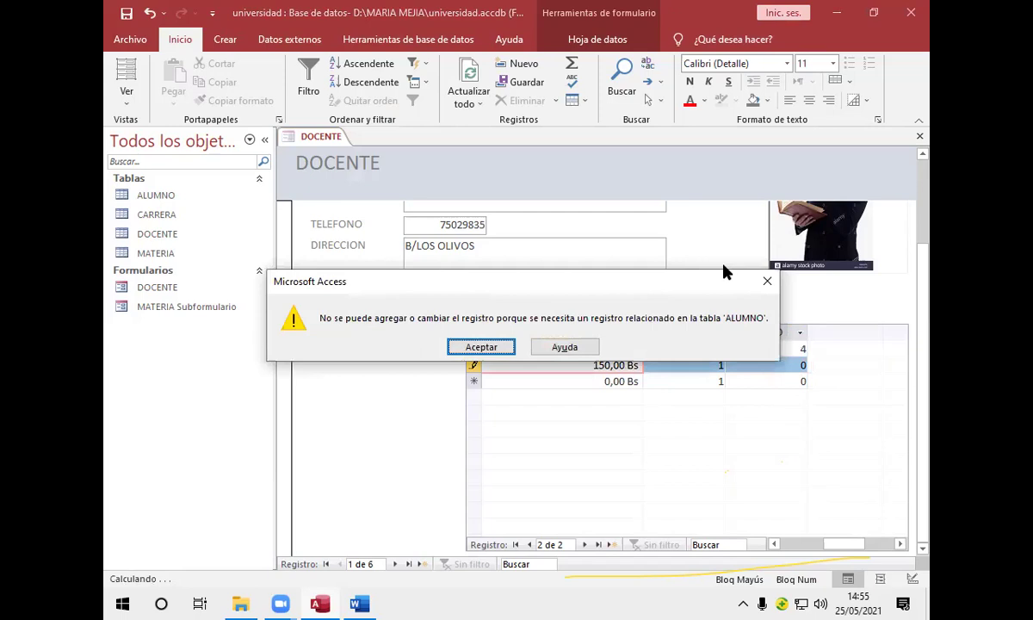
click(767, 281)
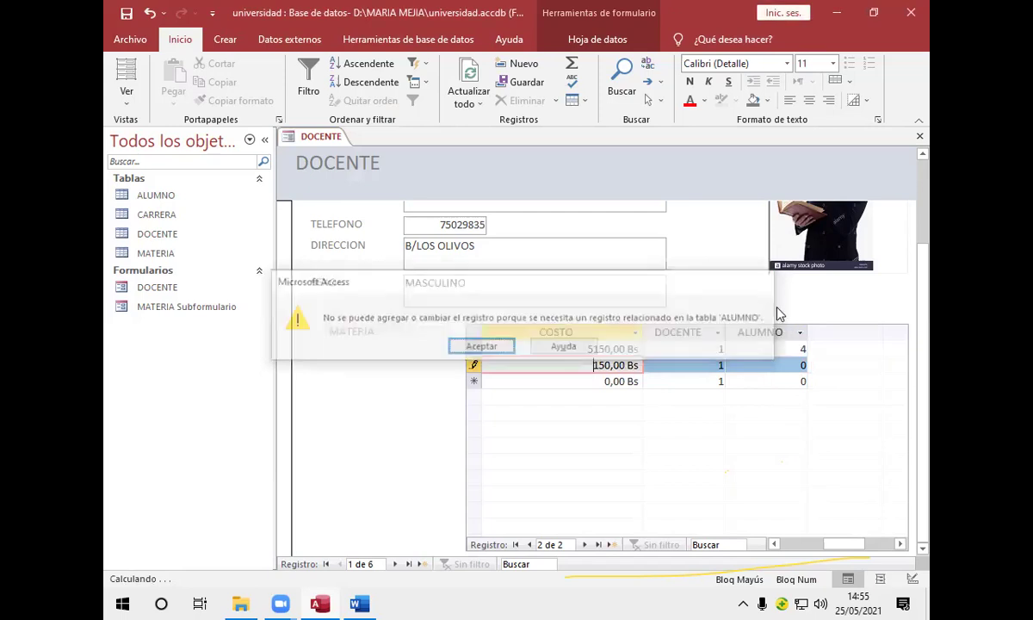
click(801, 365)
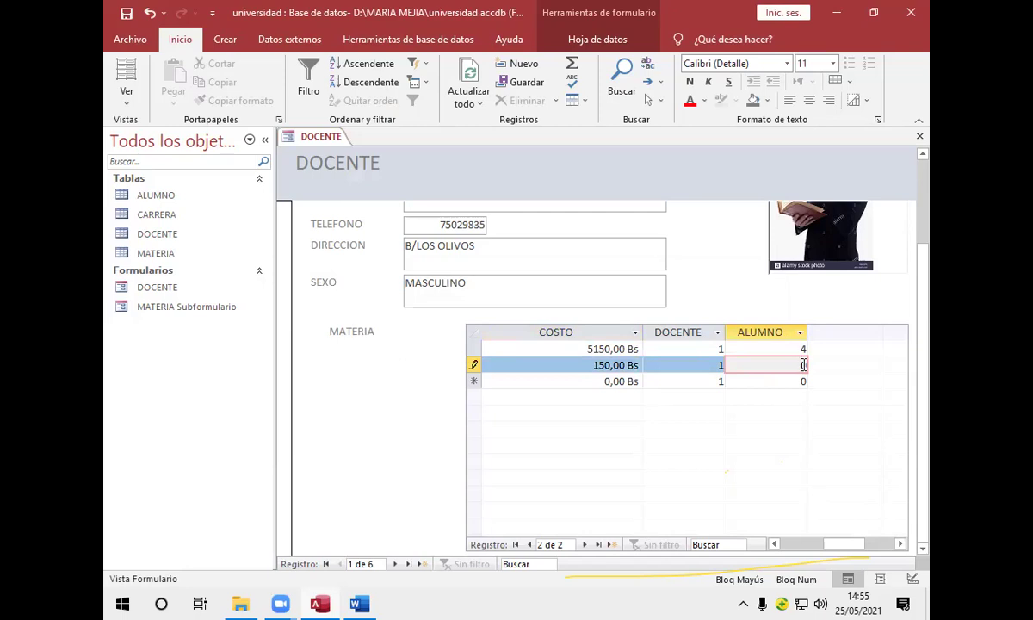
text(8)
click(921, 137)
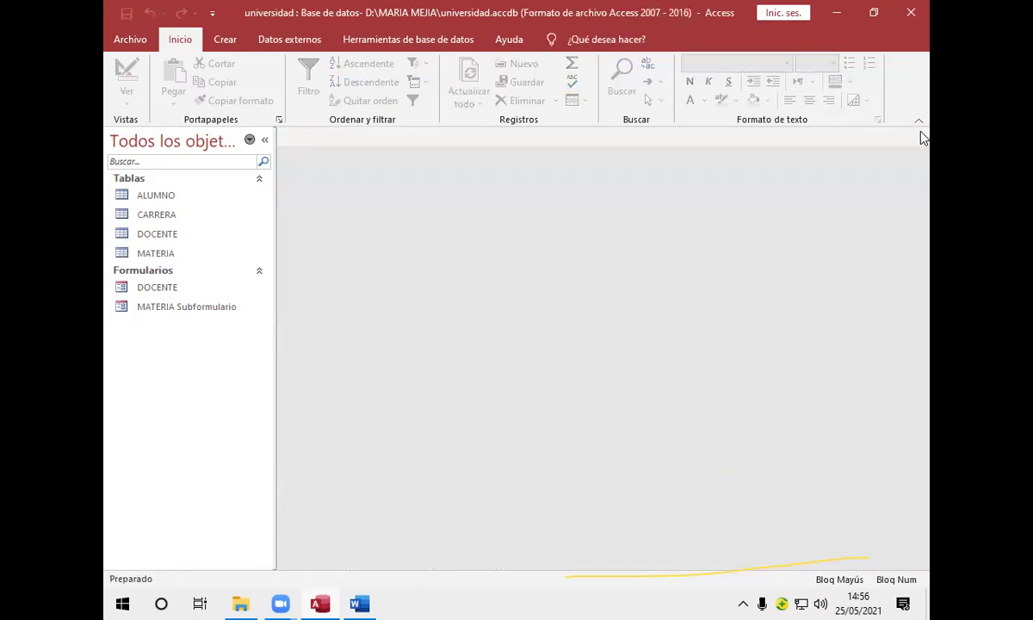
- Create a form with the Form Wizard from all ALUMNO and MATERIA fields, organised by ALUMNO with a subform
click(224, 41)
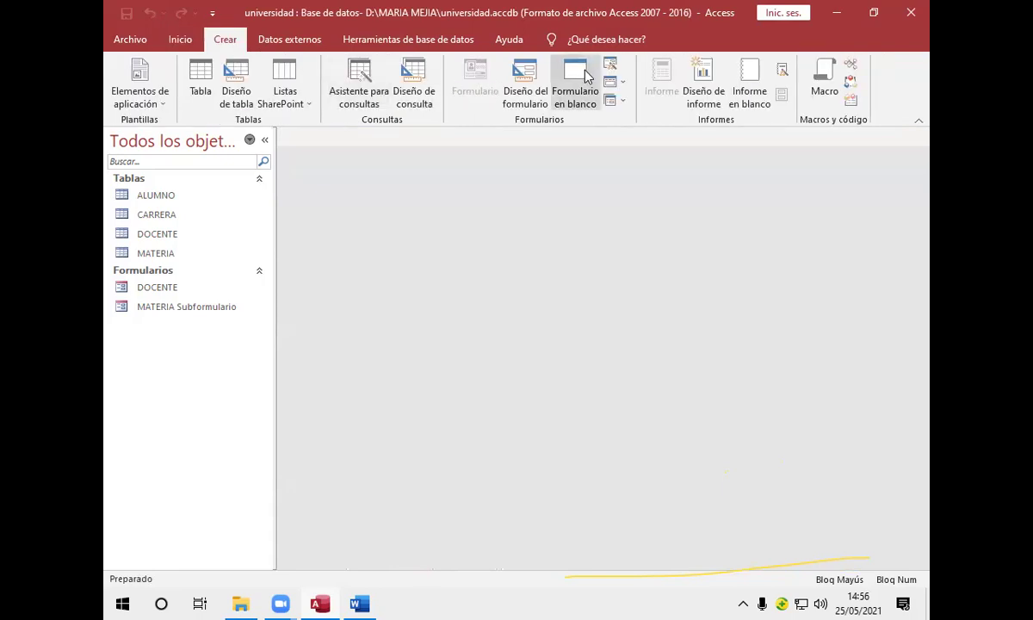
click(610, 65)
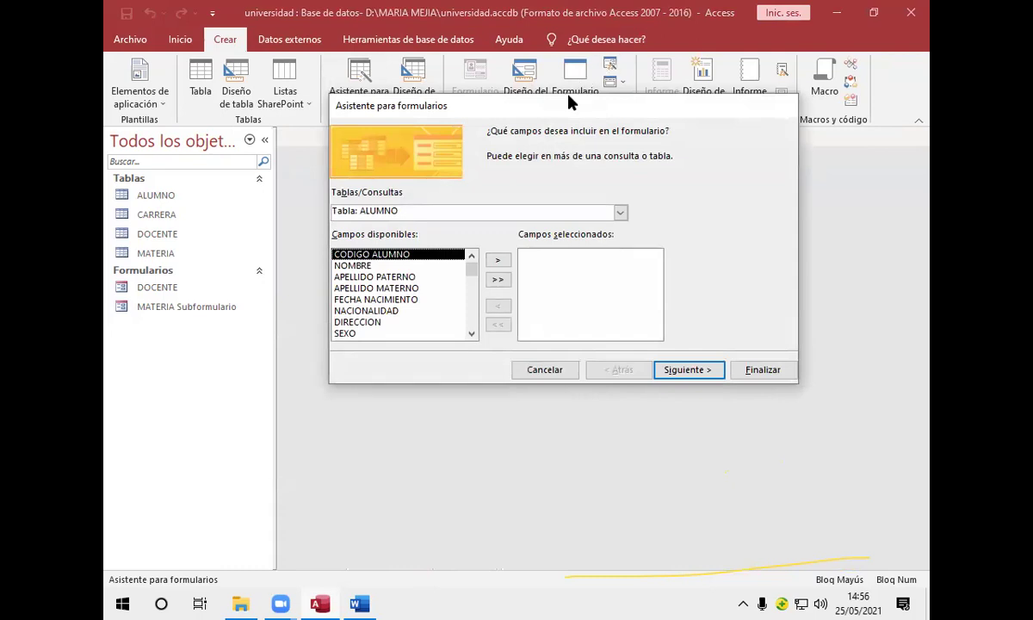
click(499, 280)
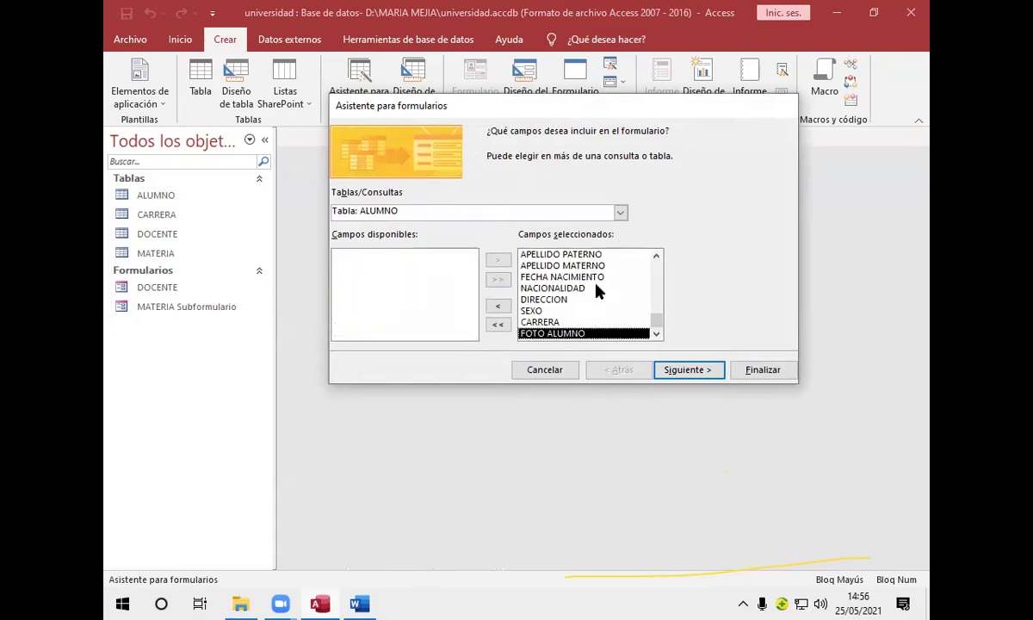
click(620, 214)
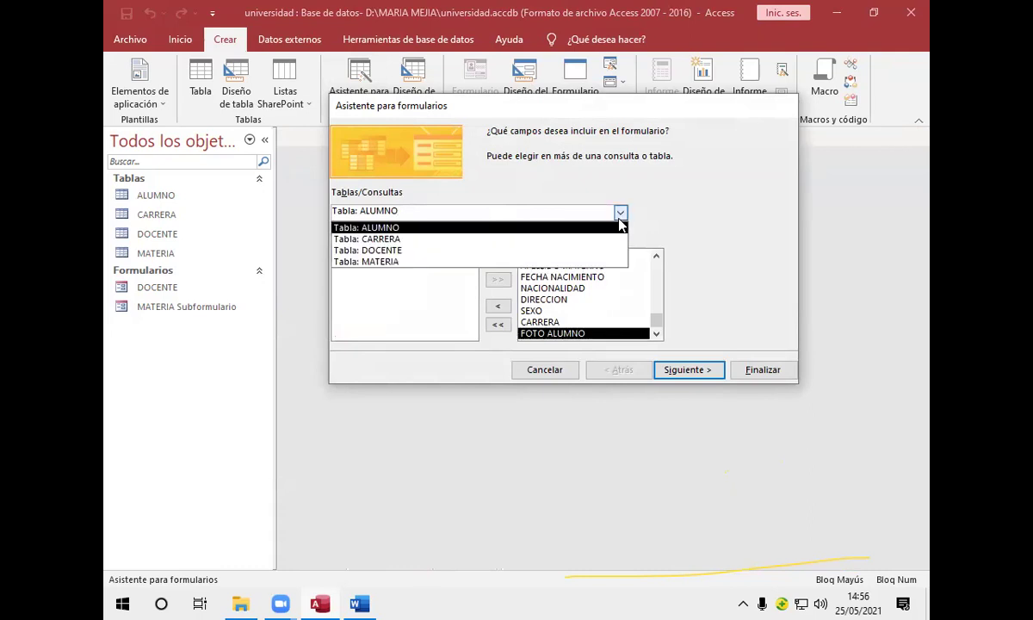
click(620, 262)
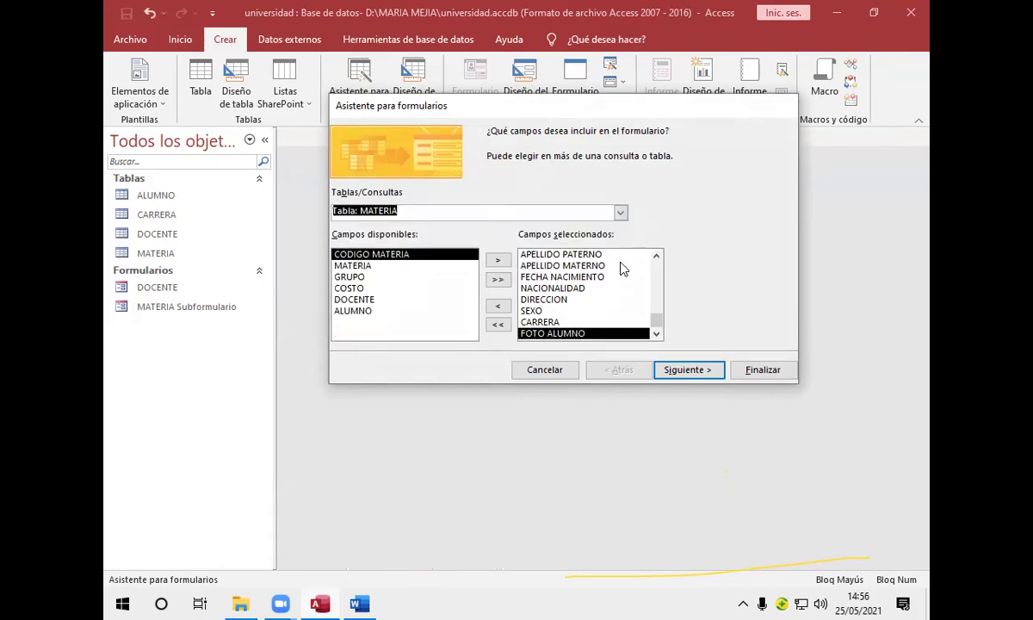
click(499, 279)
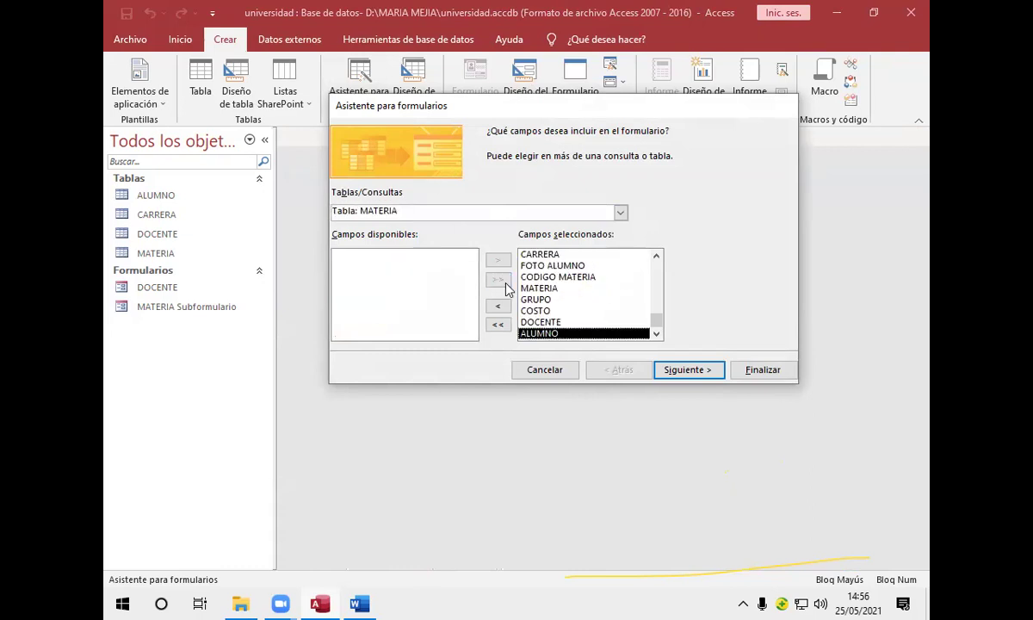
click(683, 372)
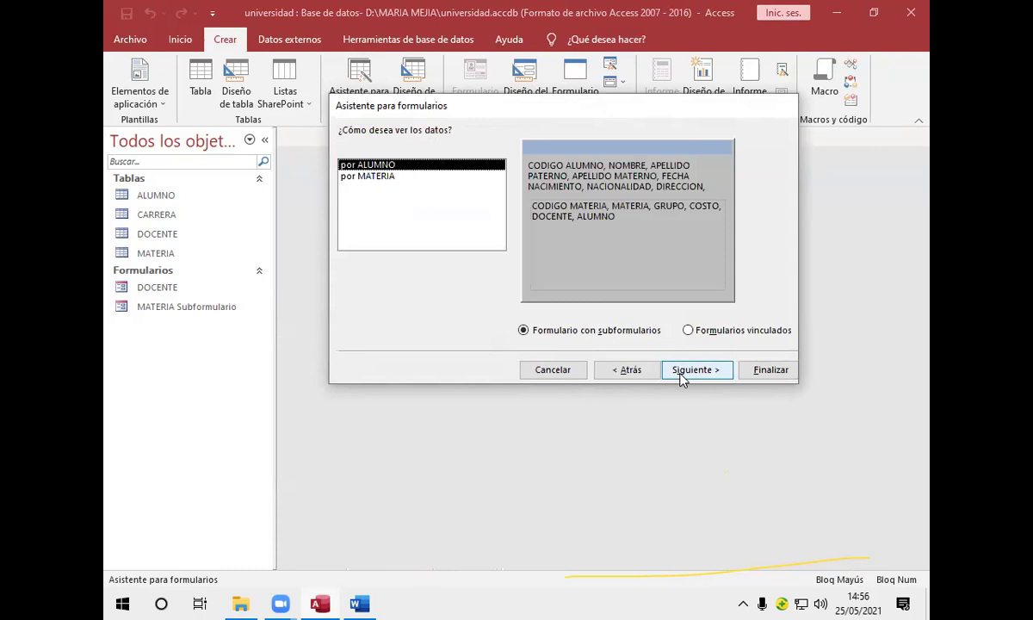
click(768, 370)
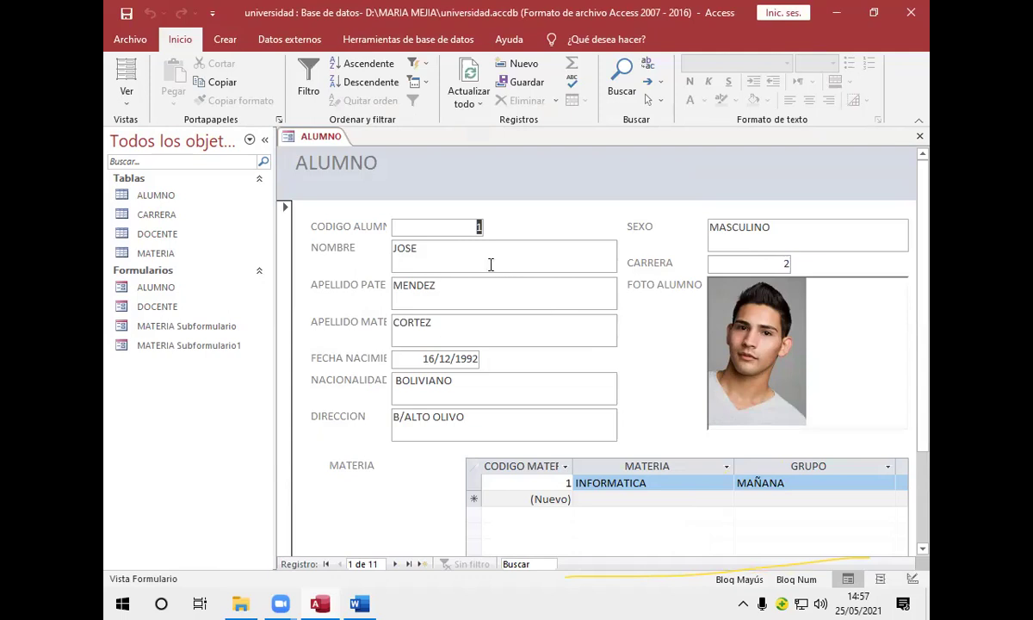
- Browse the records of the ALUMNO form up to student code 8 and check each student's assigned subjects
key(Delete)
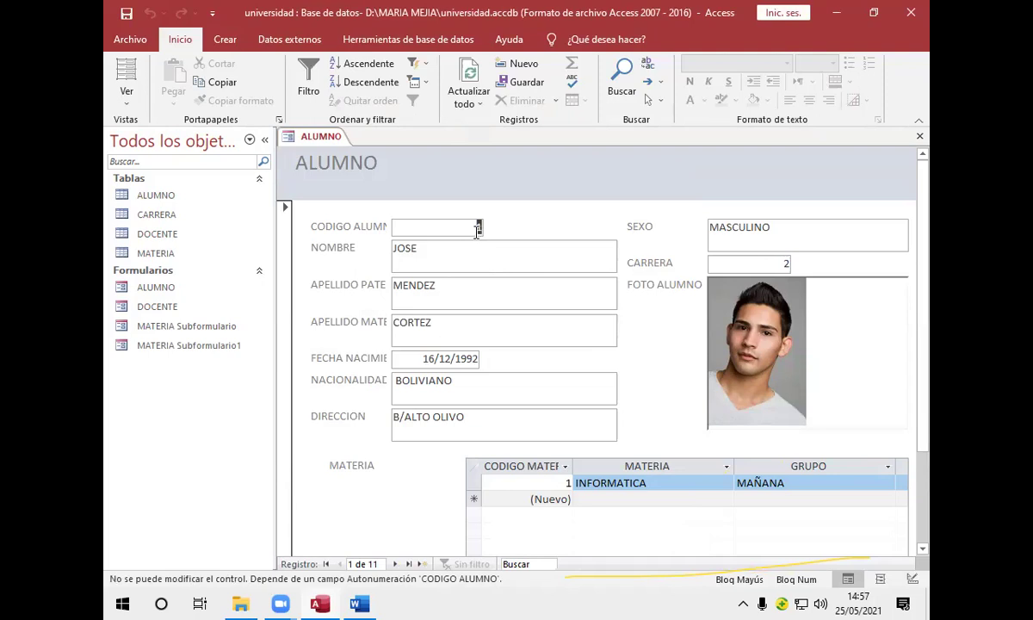
click(421, 564)
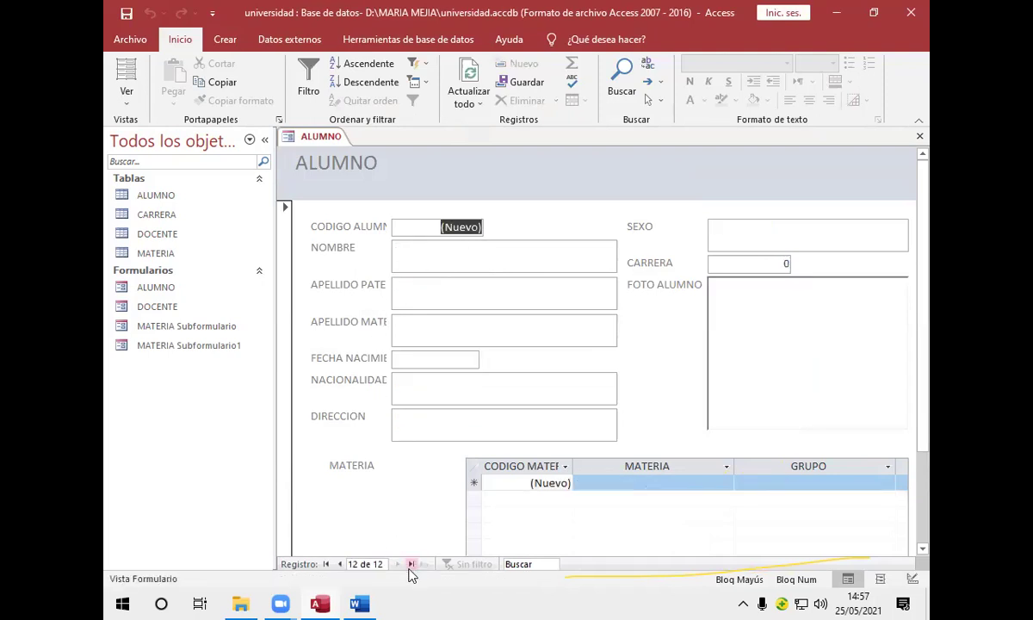
click(327, 566)
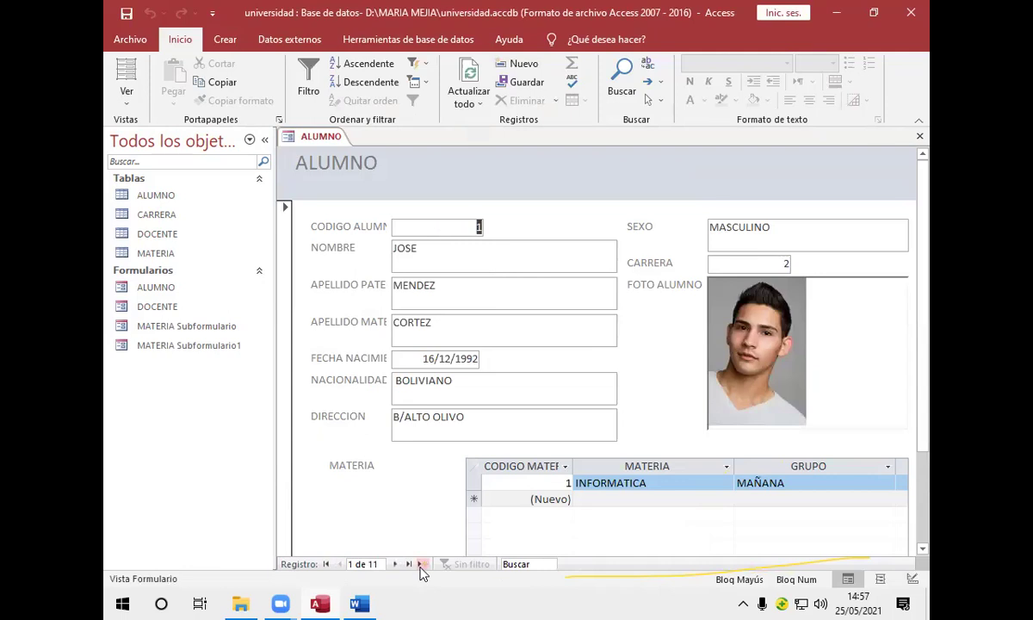
click(395, 565)
click(395, 564)
click(396, 565)
click(395, 565)
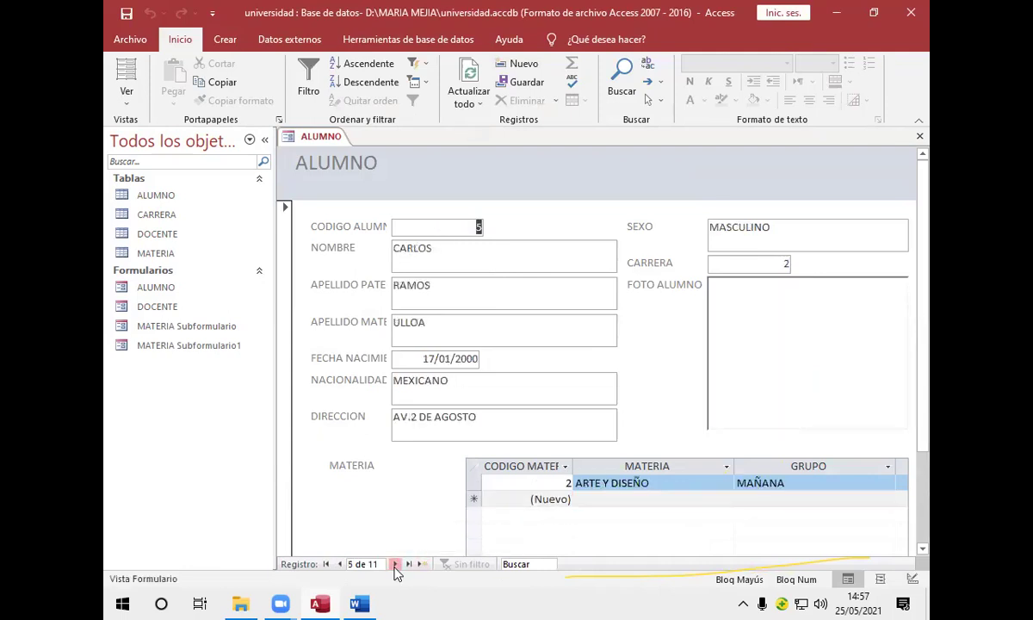
click(395, 564)
click(395, 565)
click(395, 565)
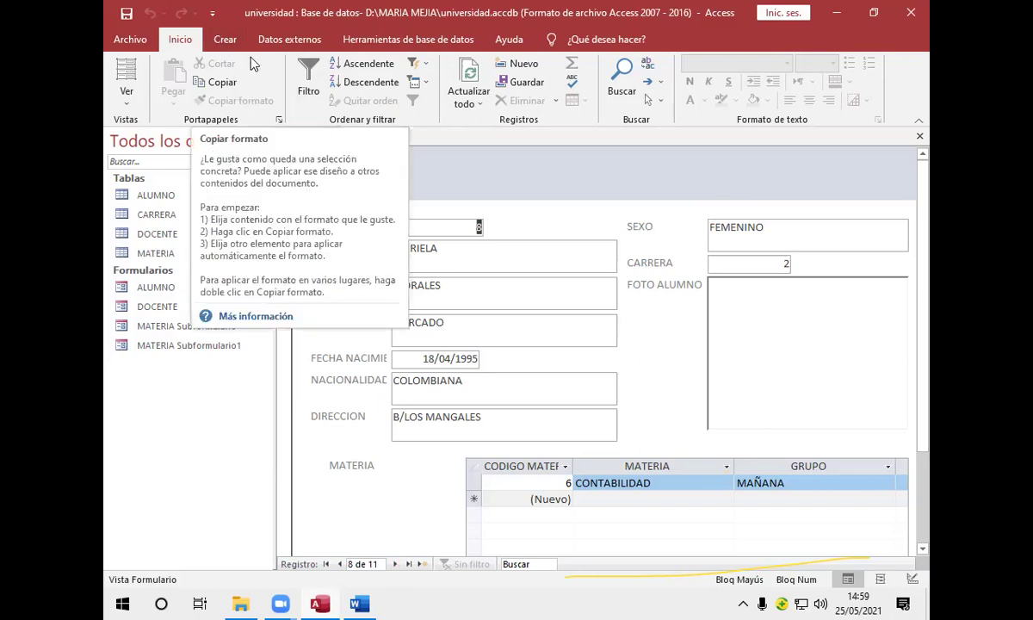
click(226, 40)
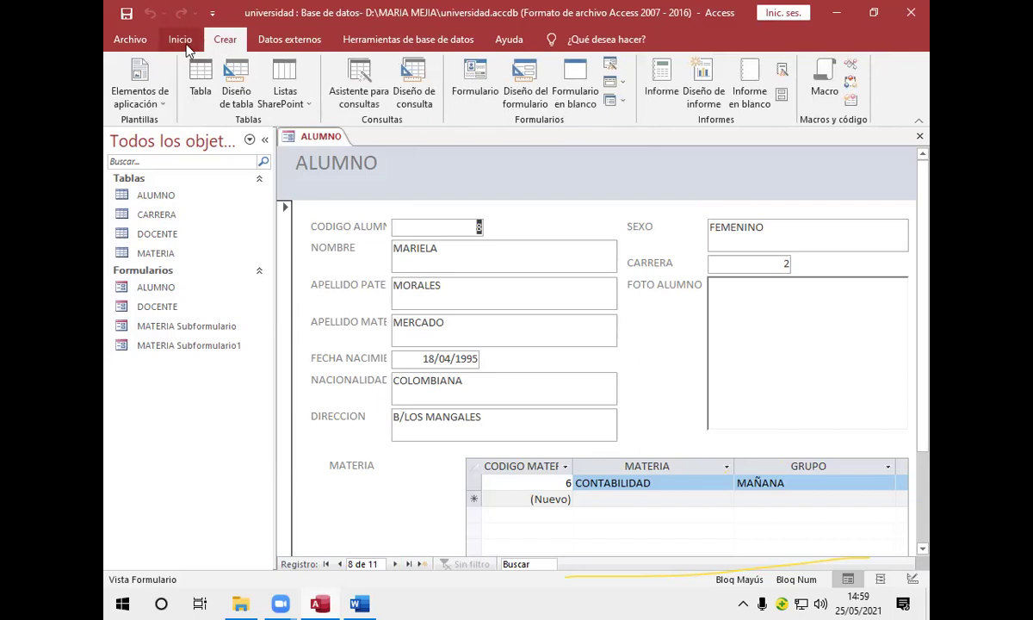
click(185, 48)
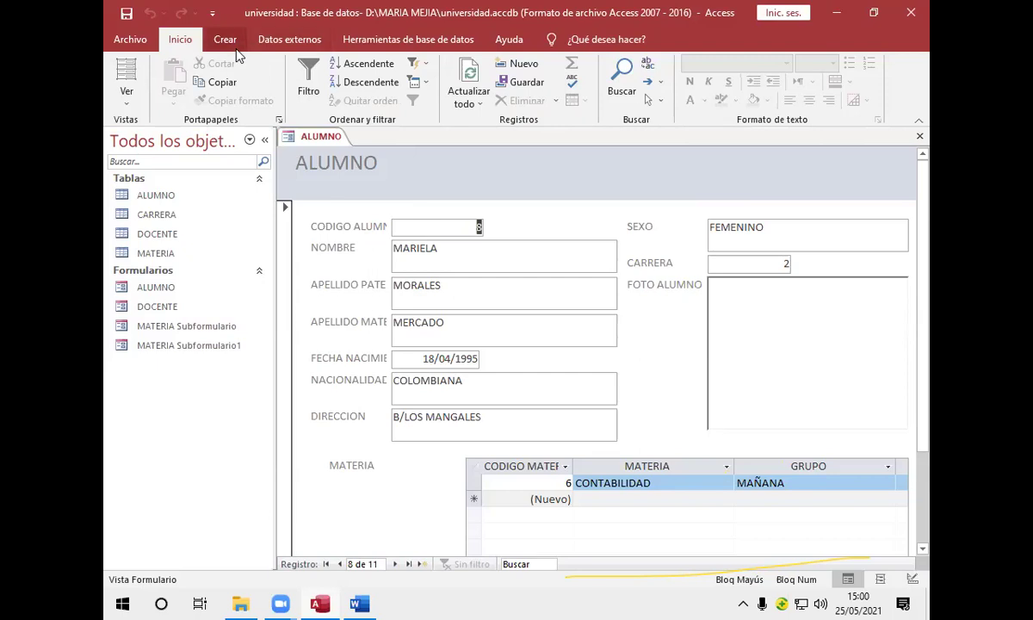
click(226, 43)
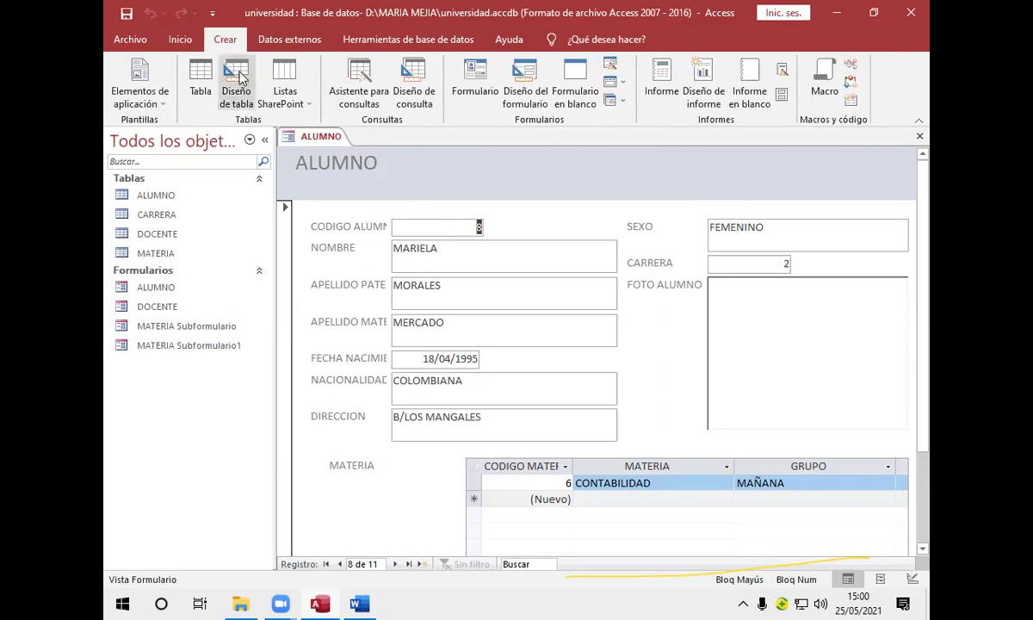
click(239, 79)
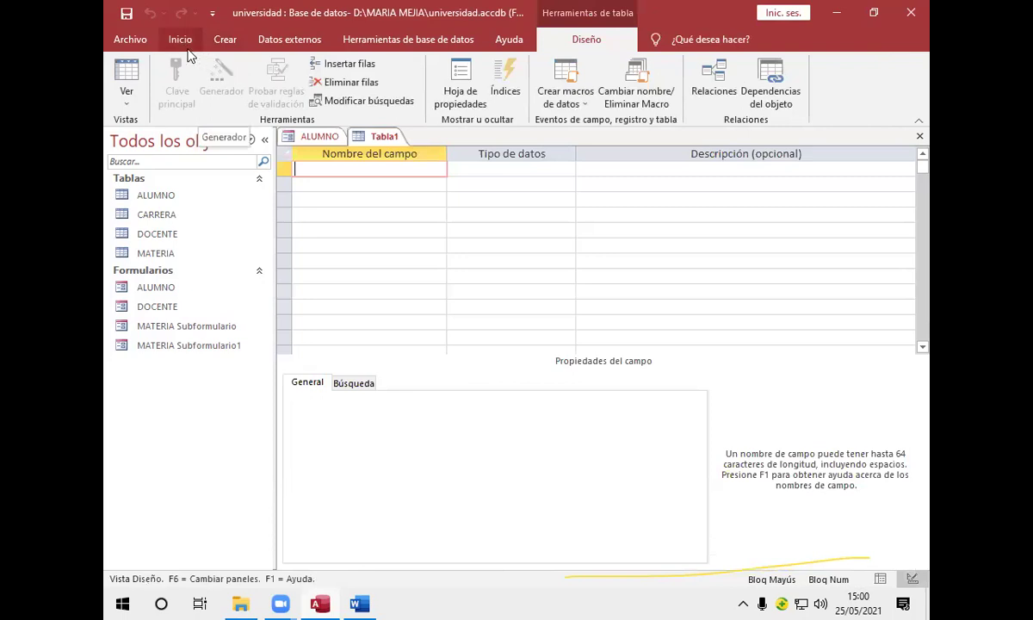
click(181, 43)
click(226, 41)
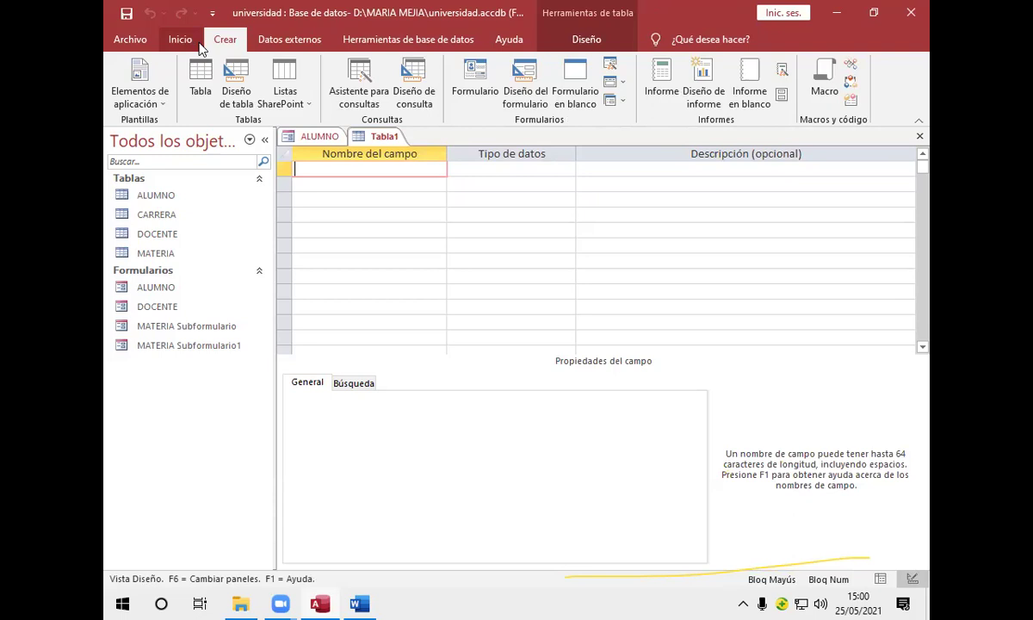
click(185, 40)
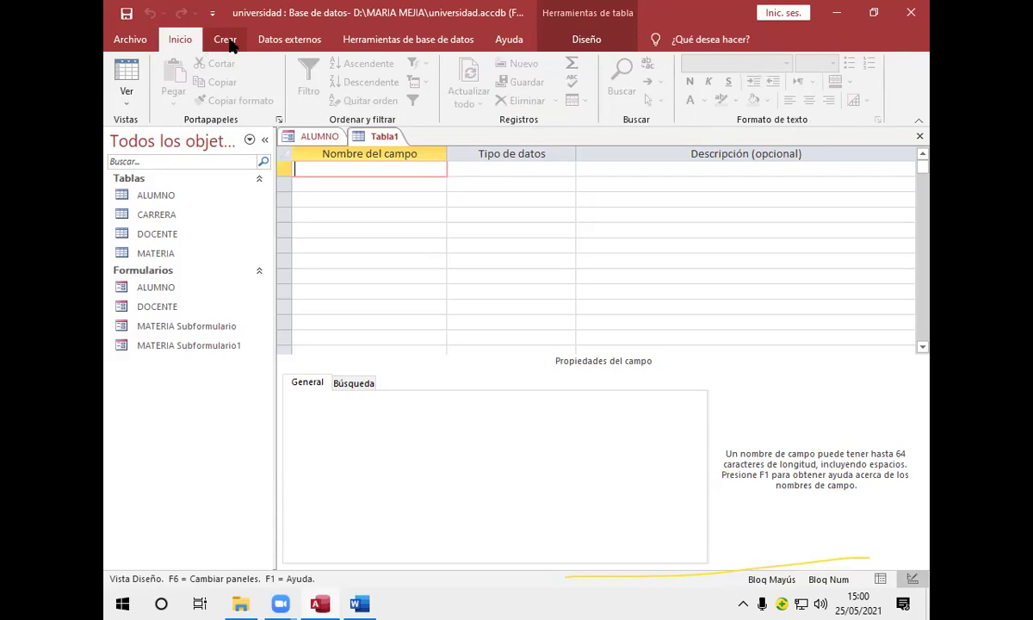
click(228, 43)
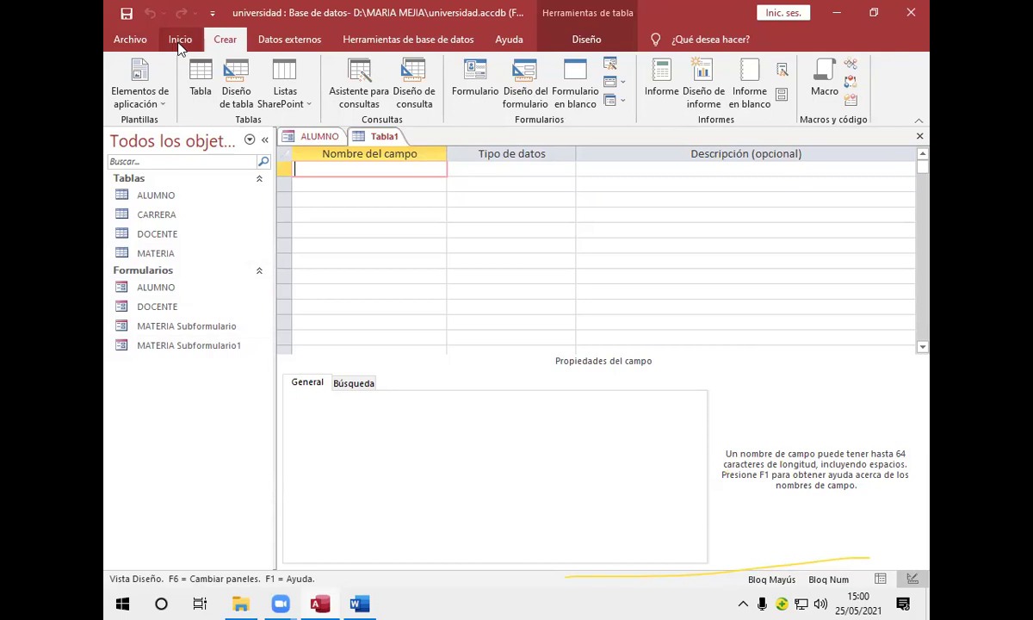
- Open both MATERIA subforms to check their records, and return to the ALUMNO form
click(228, 353)
double_click(228, 349)
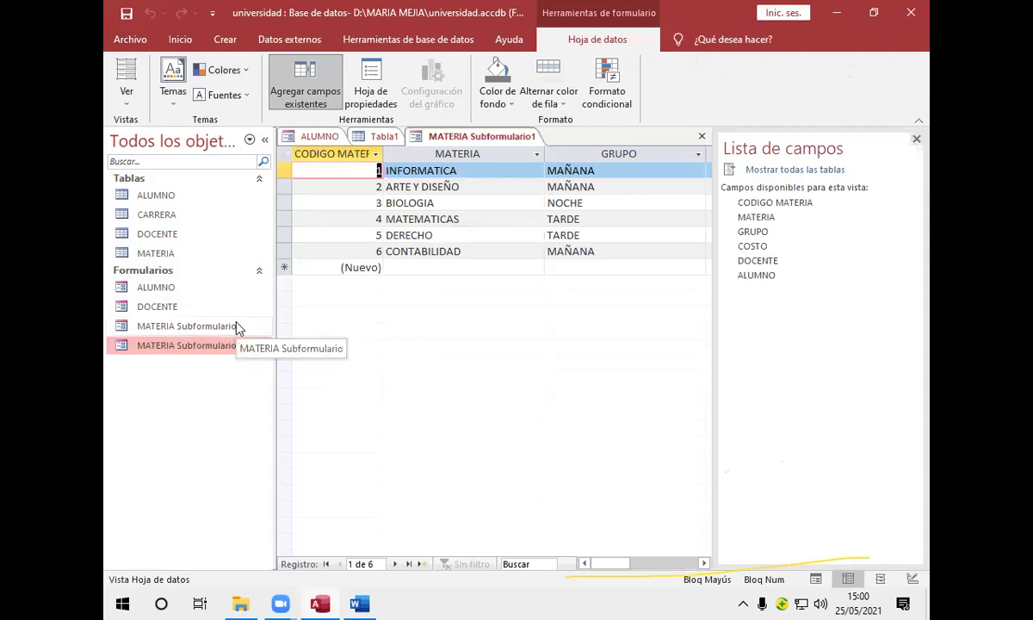
double_click(239, 331)
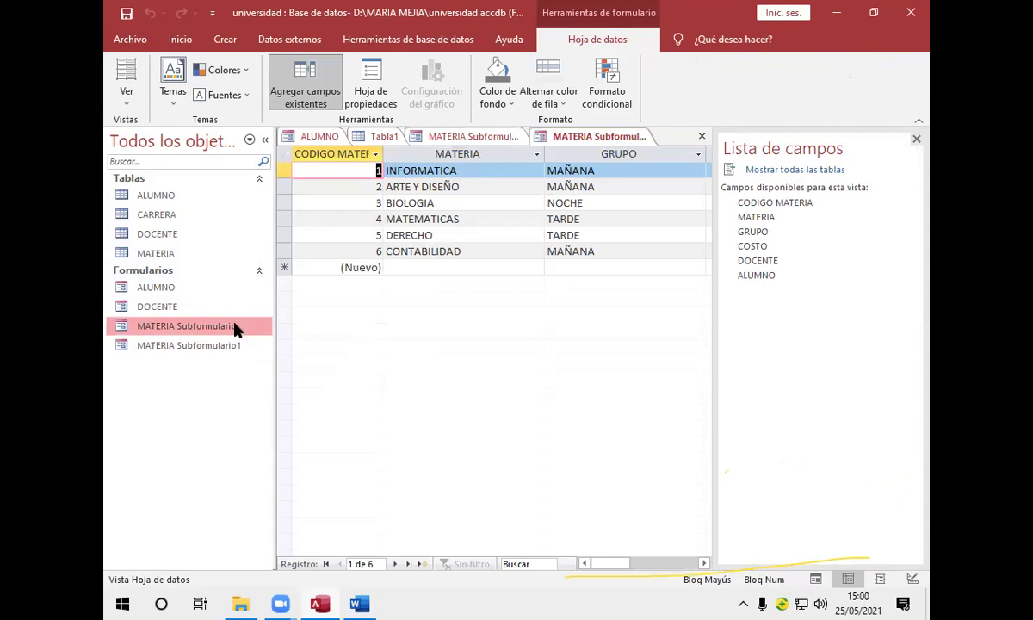
click(328, 139)
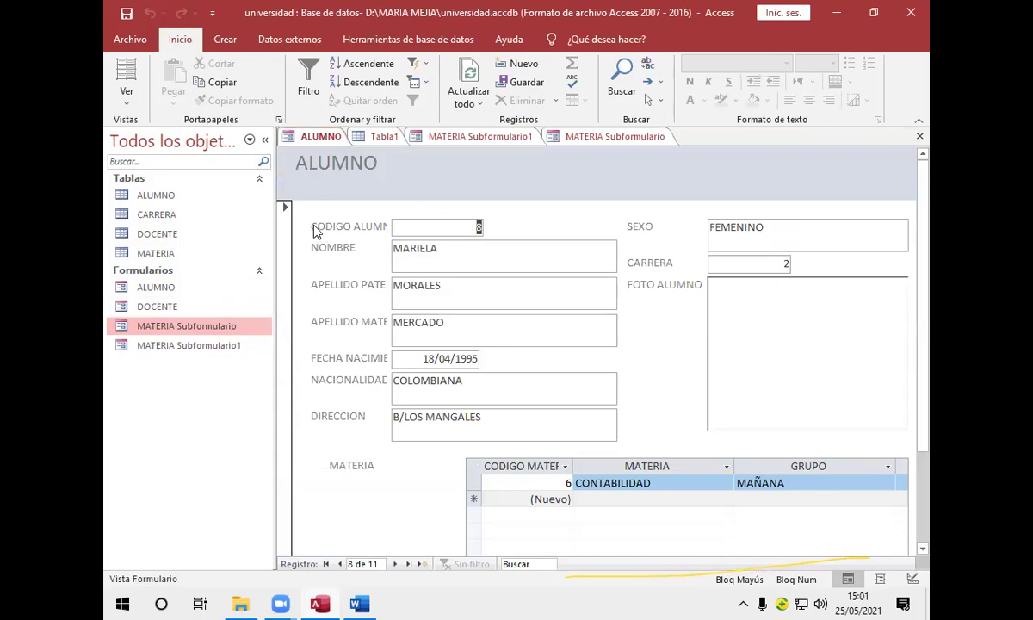
- Switch the ALUMNO form to design view and close the list of available fields
click(223, 43)
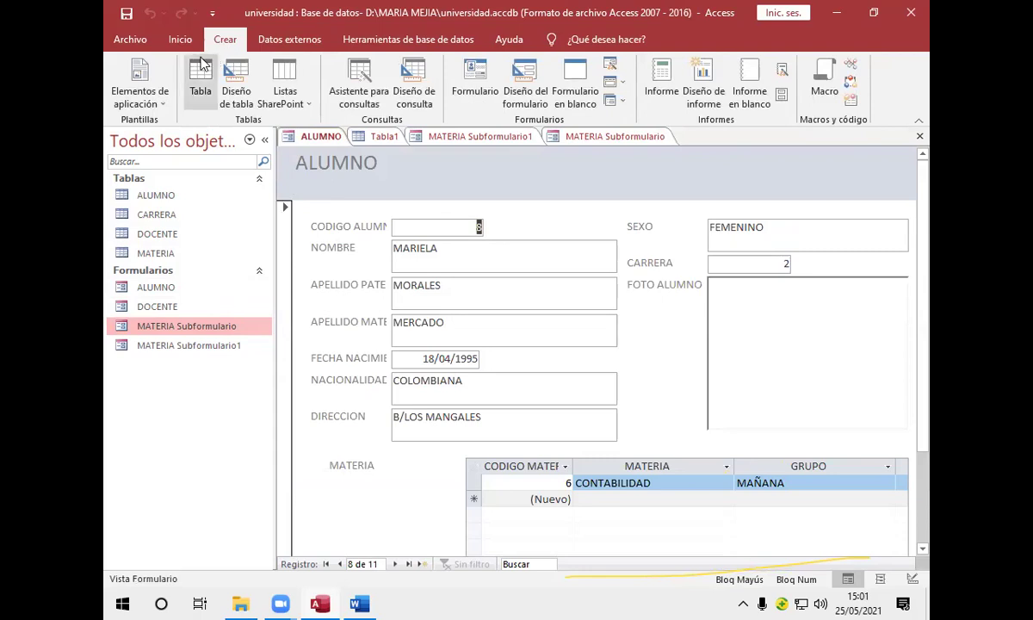
click(181, 40)
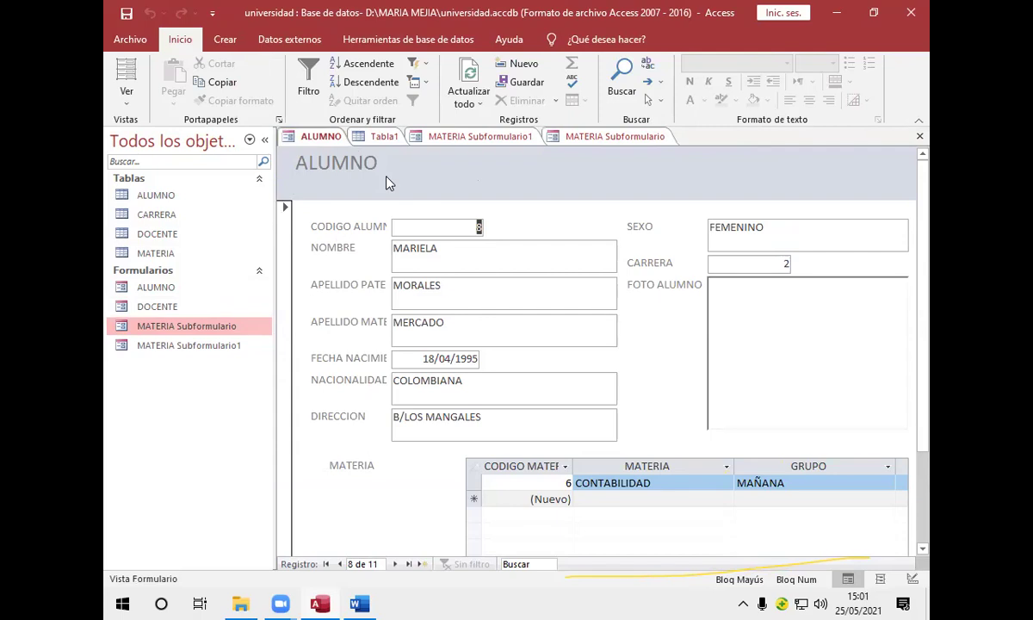
right_click(312, 142)
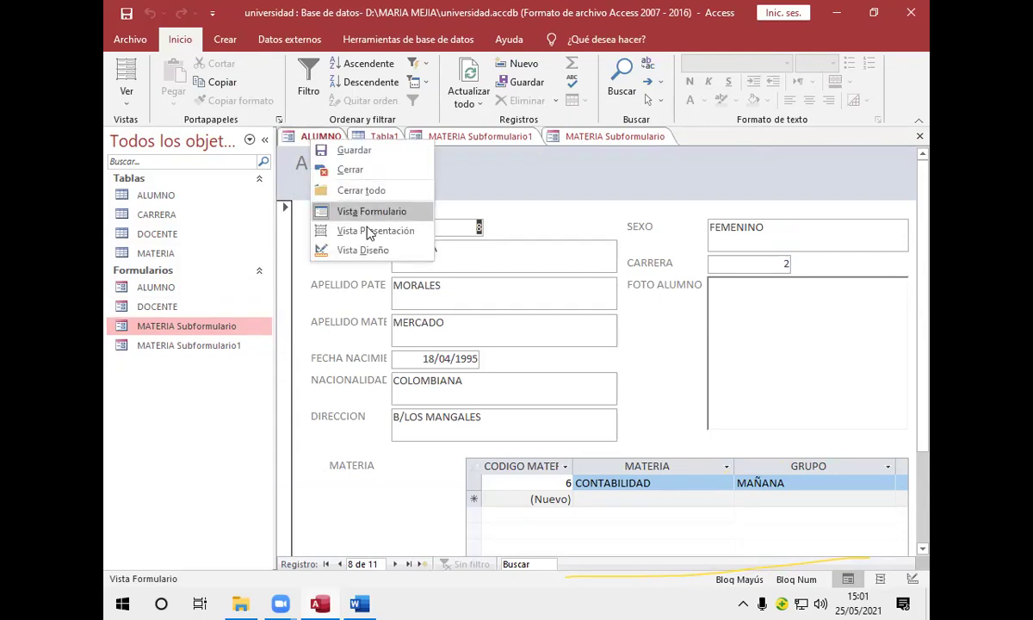
click(363, 250)
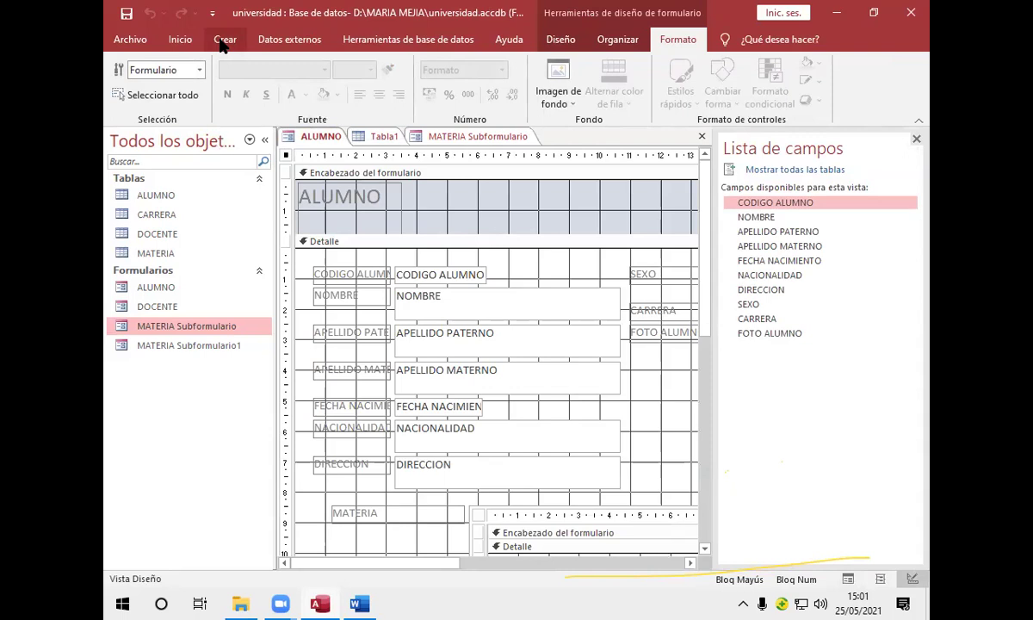
click(916, 140)
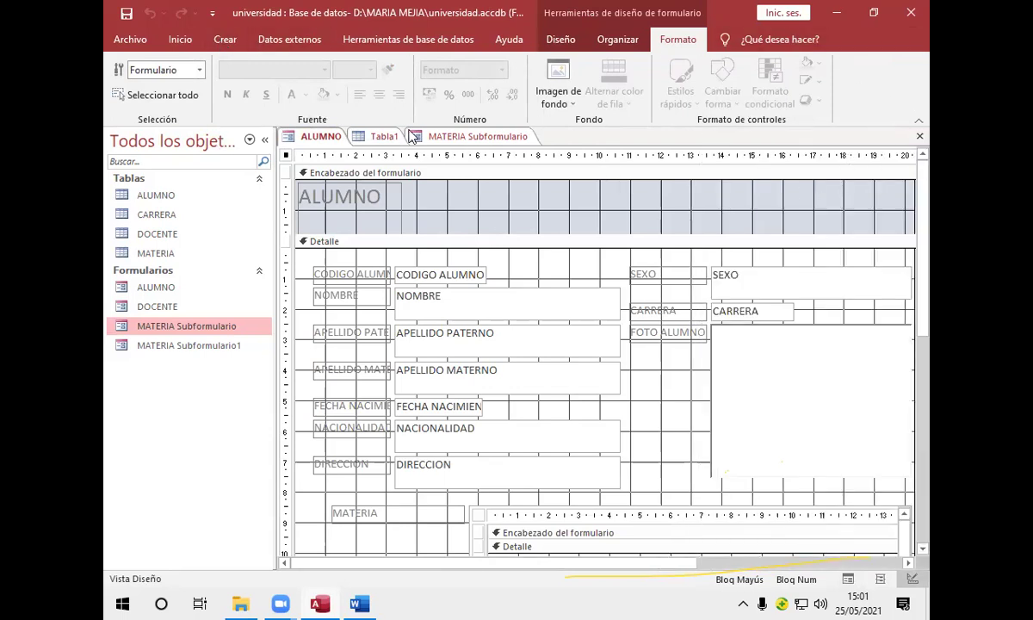
click(223, 39)
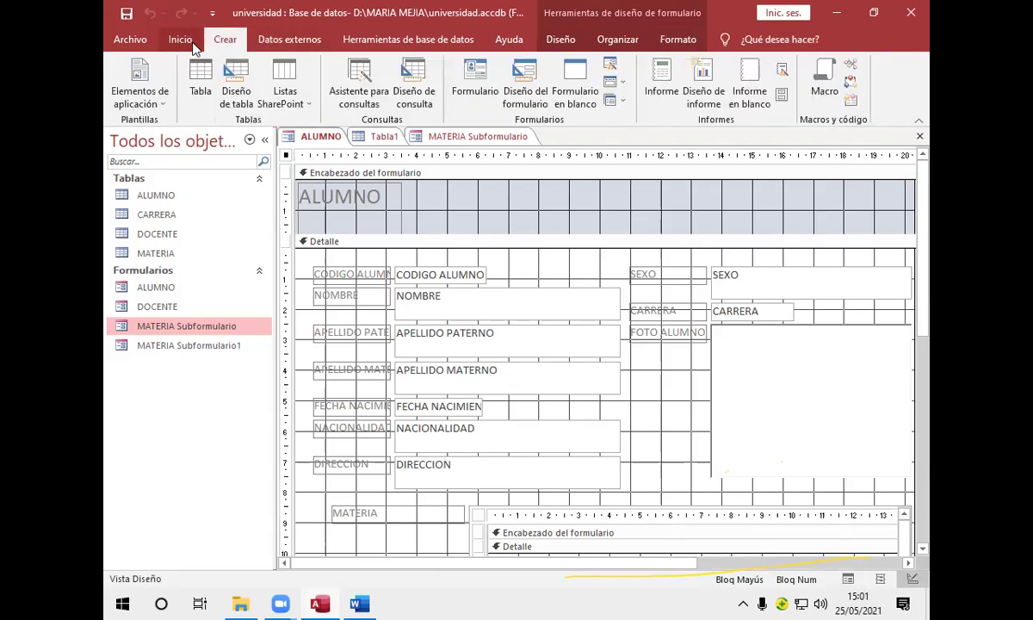
click(184, 40)
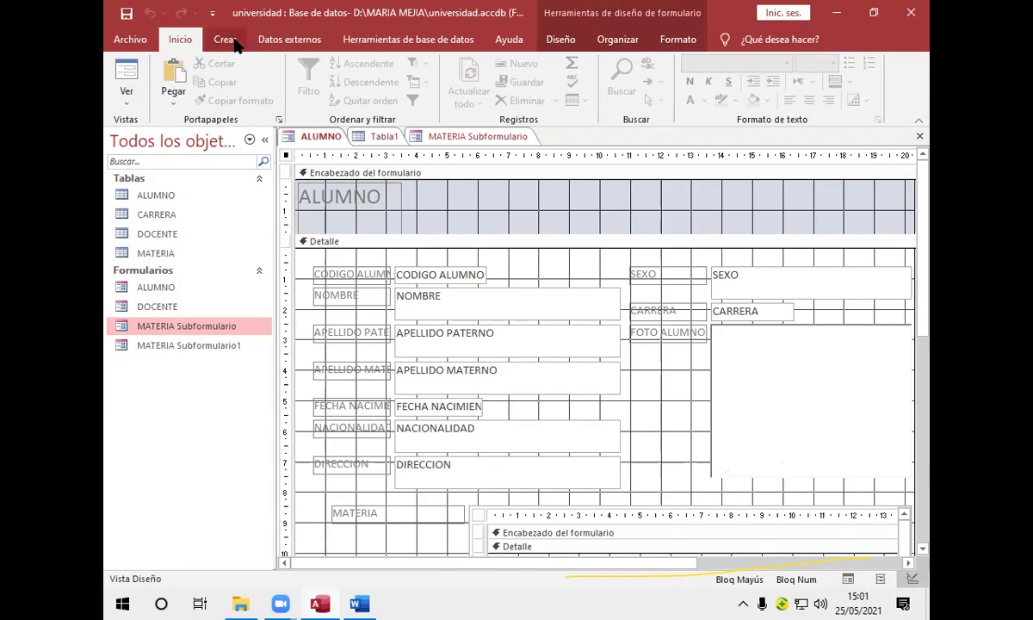
click(225, 39)
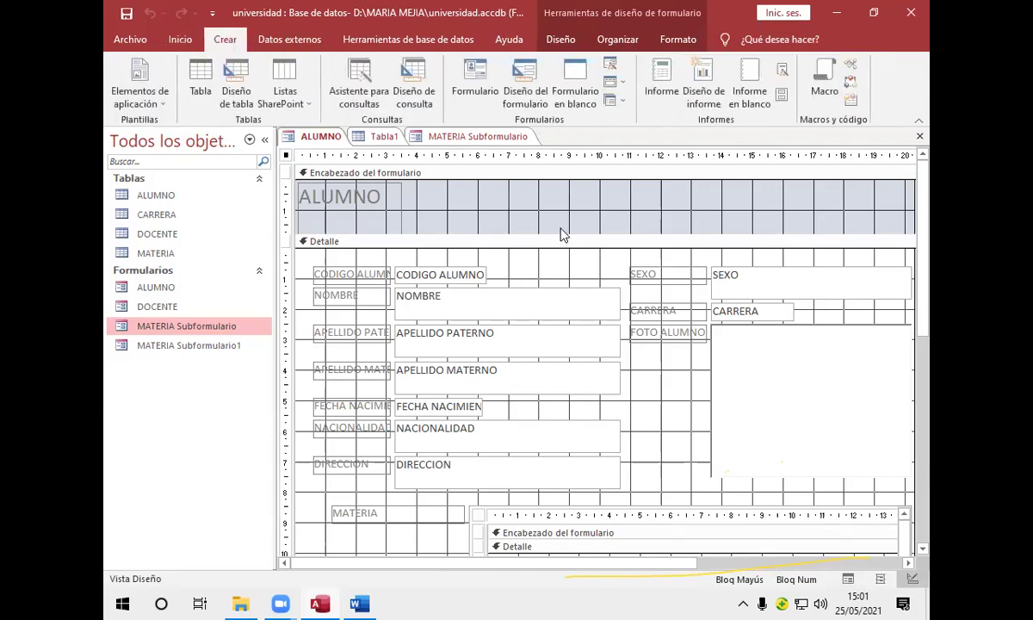
click(642, 379)
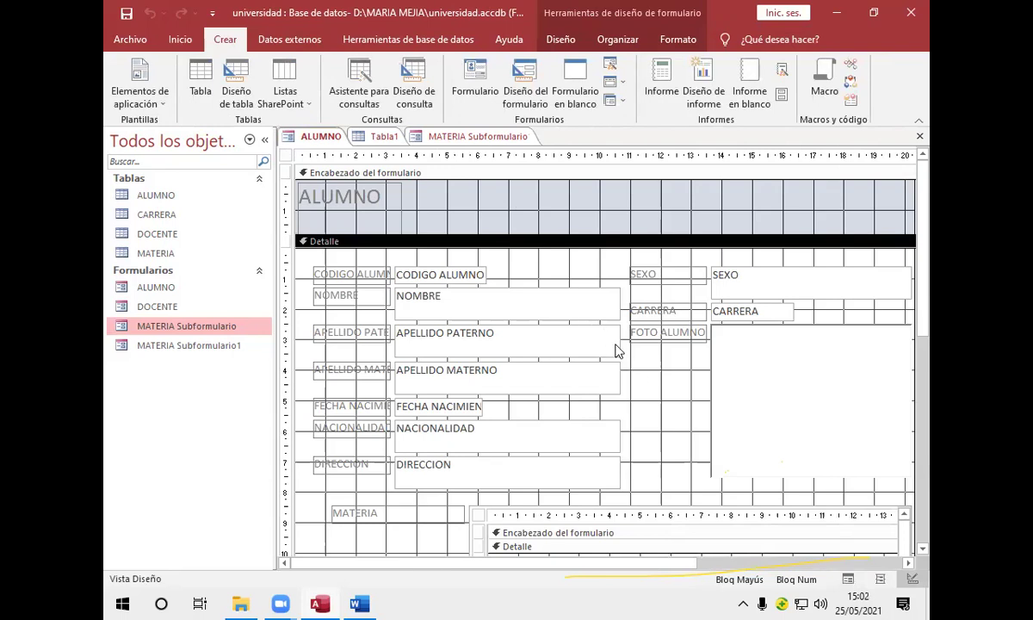
click(629, 383)
click(629, 379)
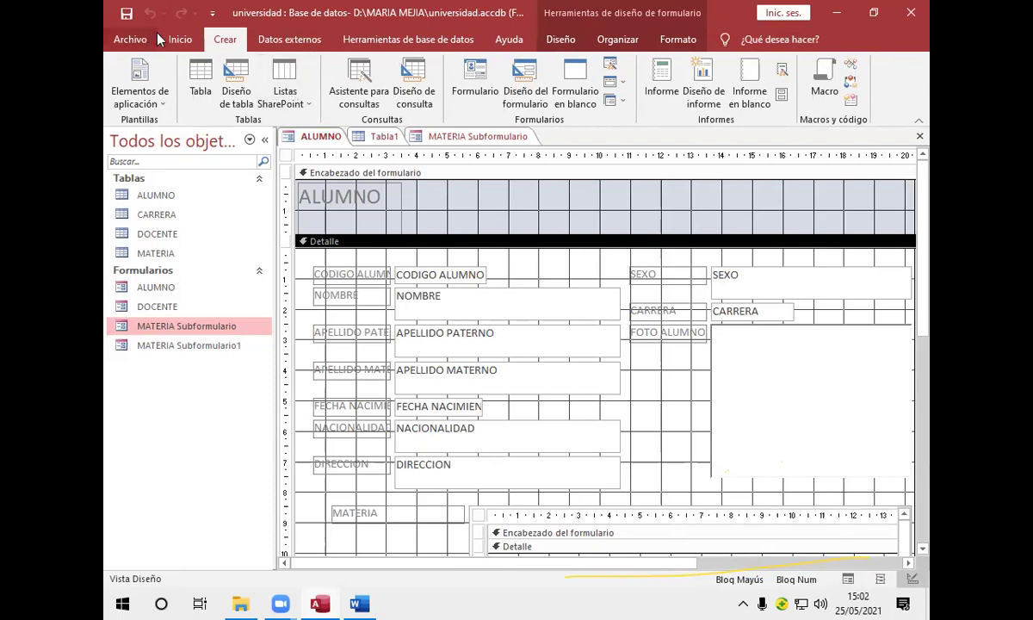
click(183, 43)
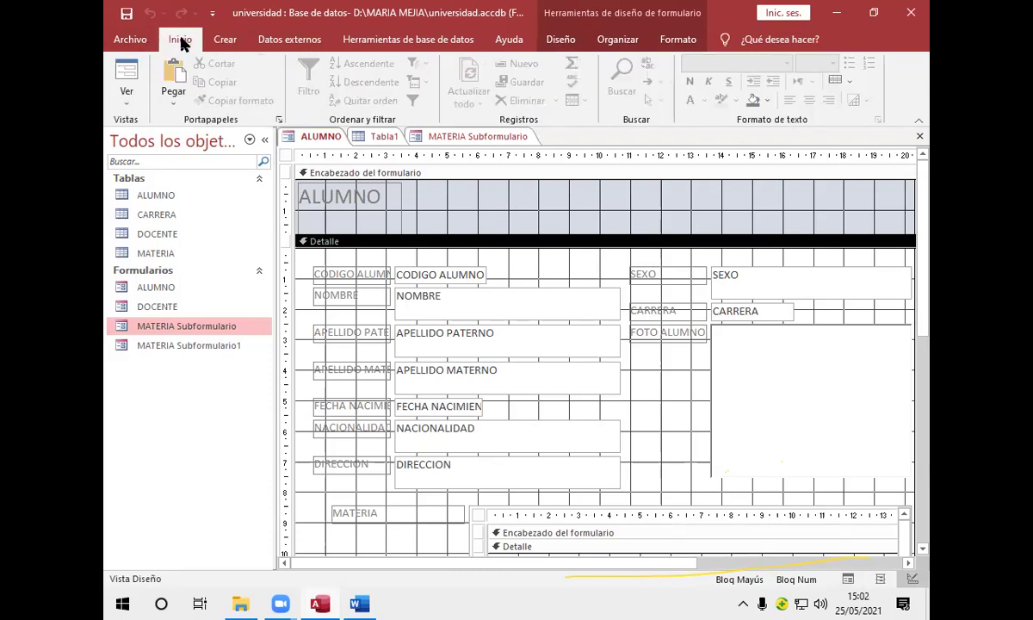
click(223, 43)
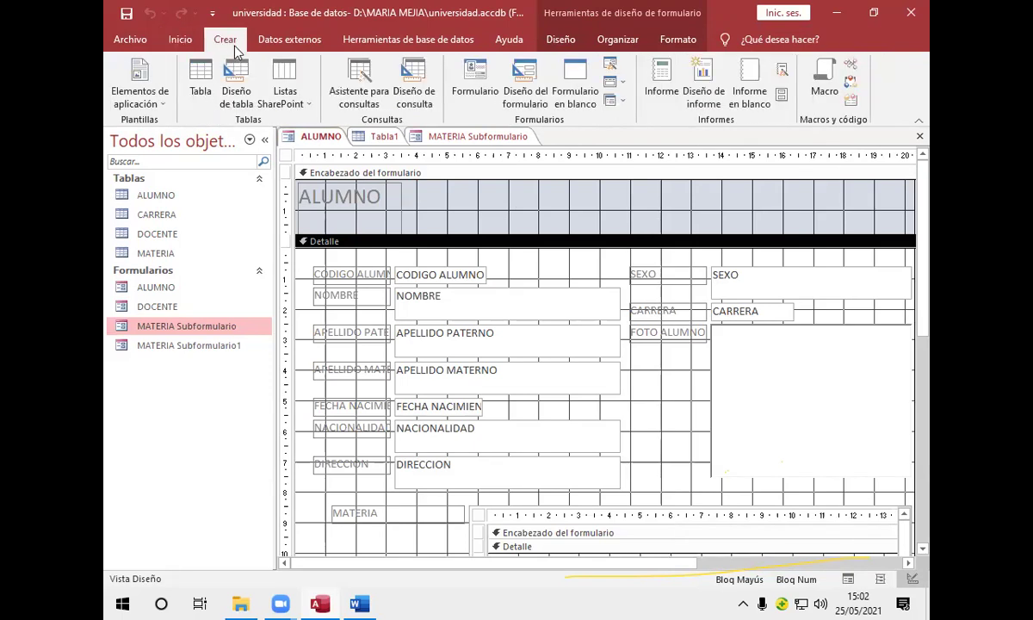
click(240, 74)
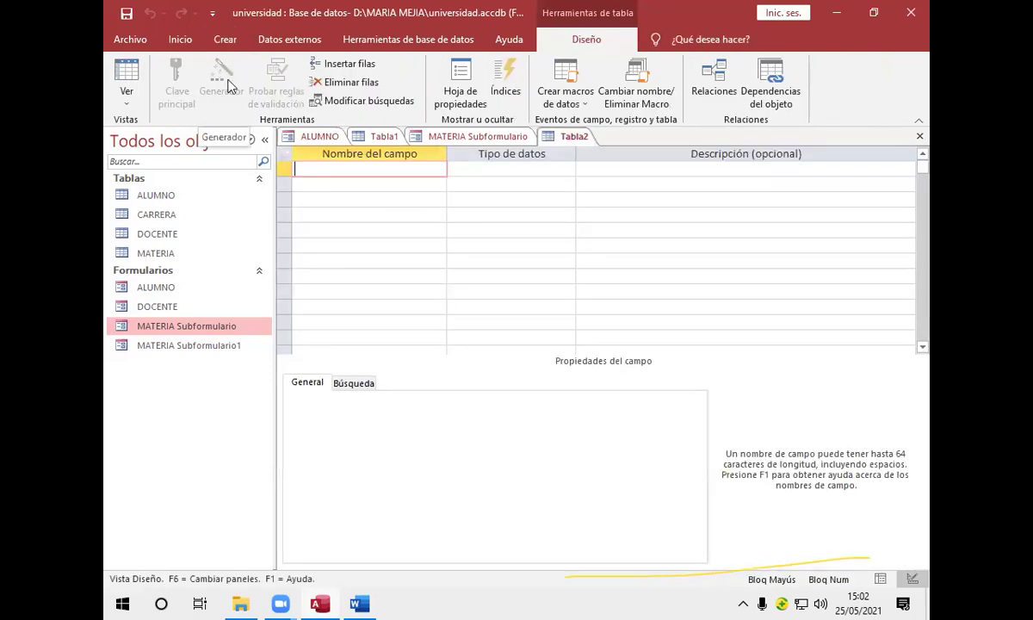
click(305, 138)
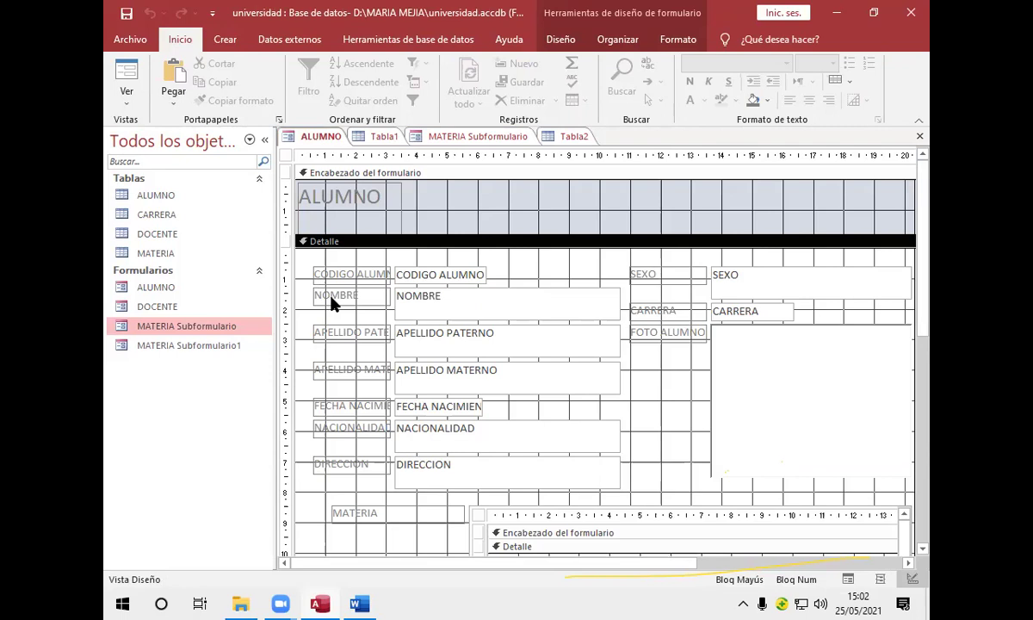
- Add a command button below the FOTO ALUMNO label with the action Ir al primer registro and the image Ir al primero
click(561, 40)
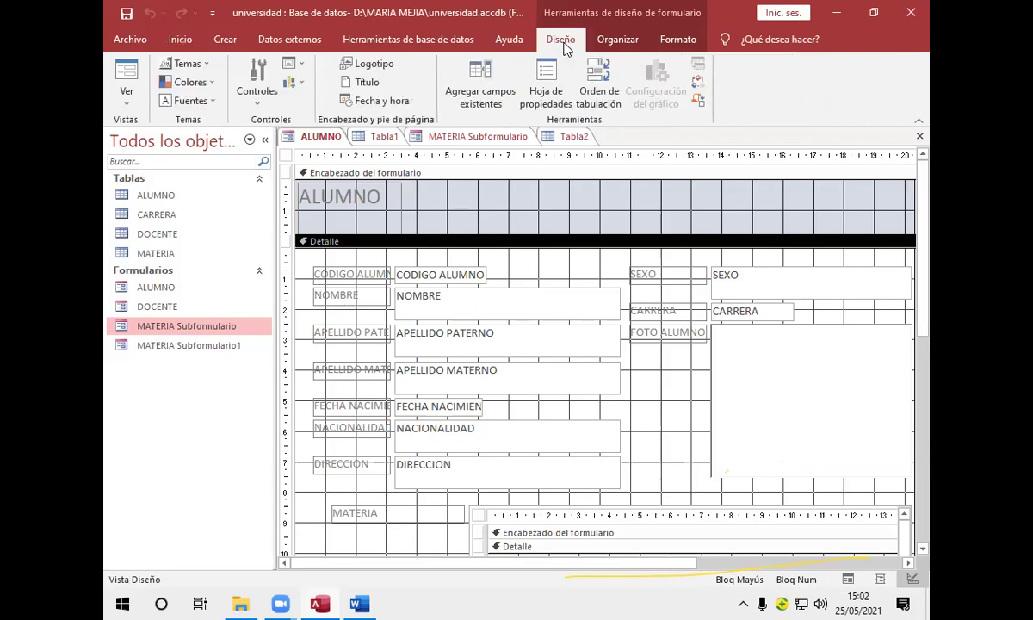
click(262, 90)
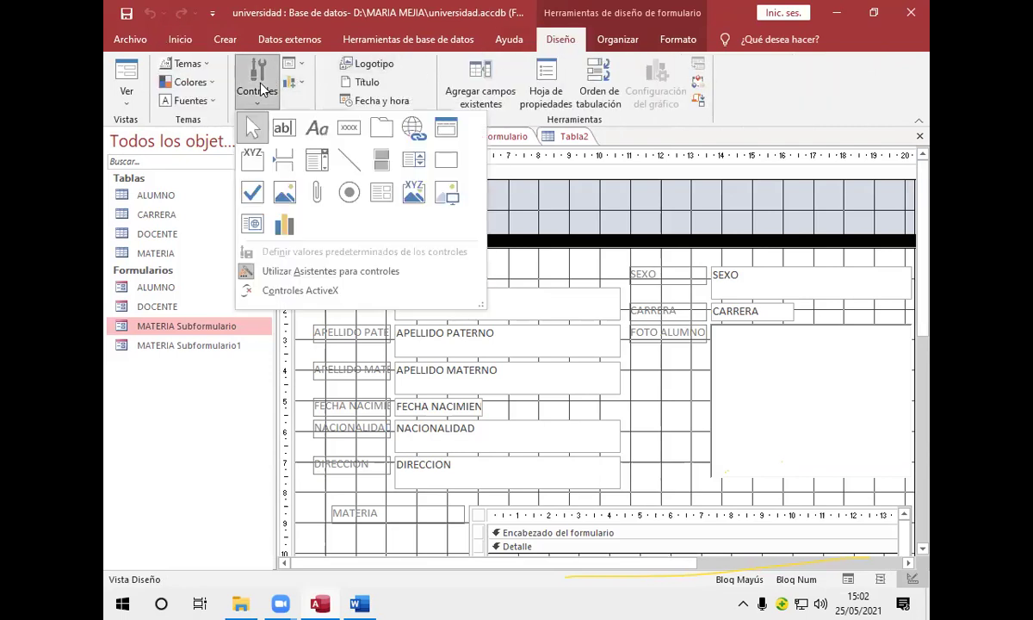
click(349, 129)
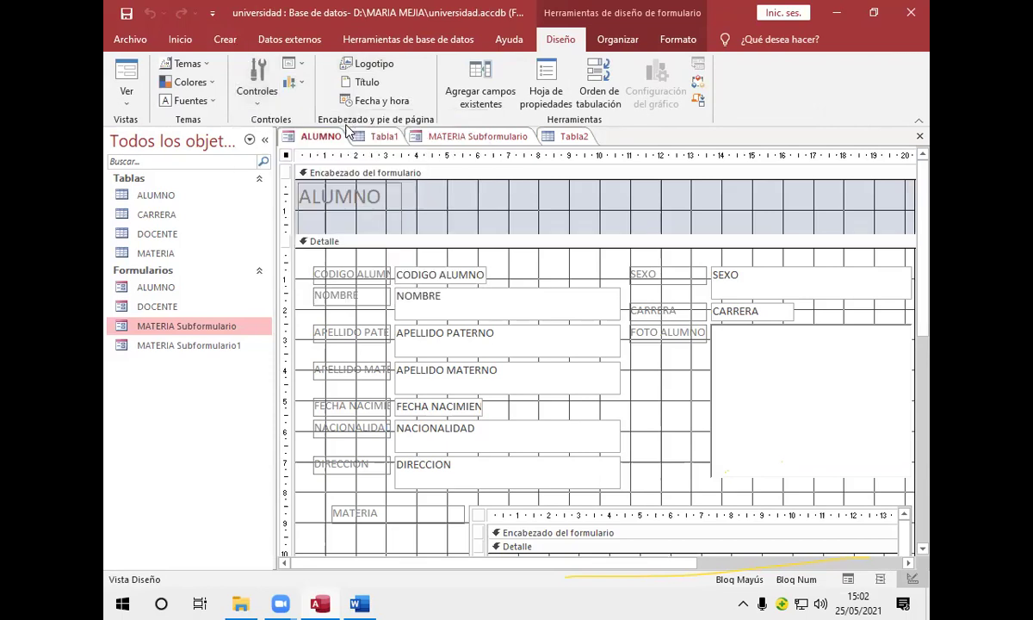
click(631, 359)
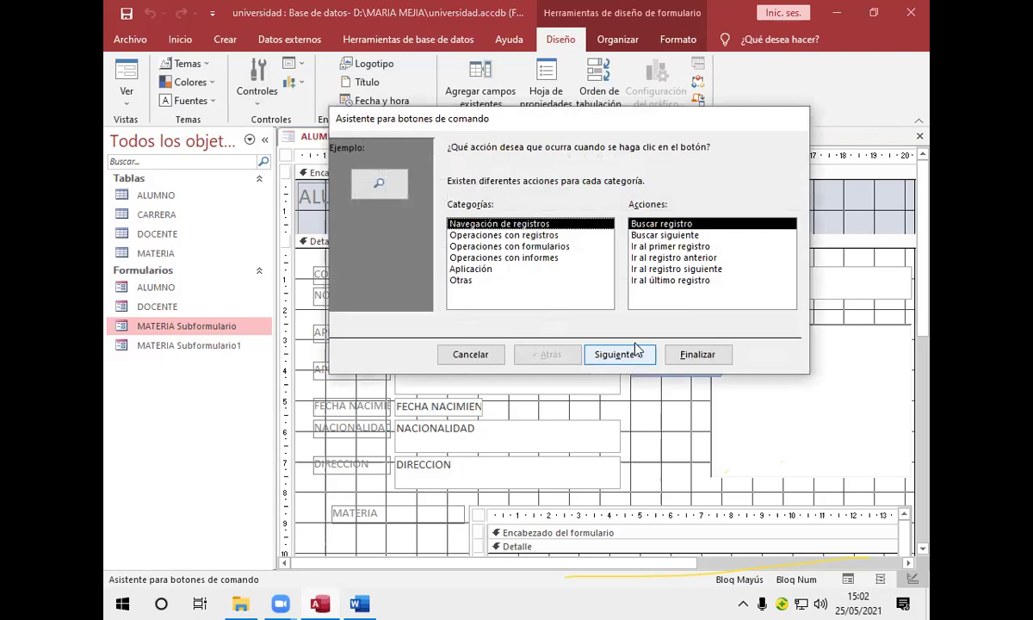
click(662, 247)
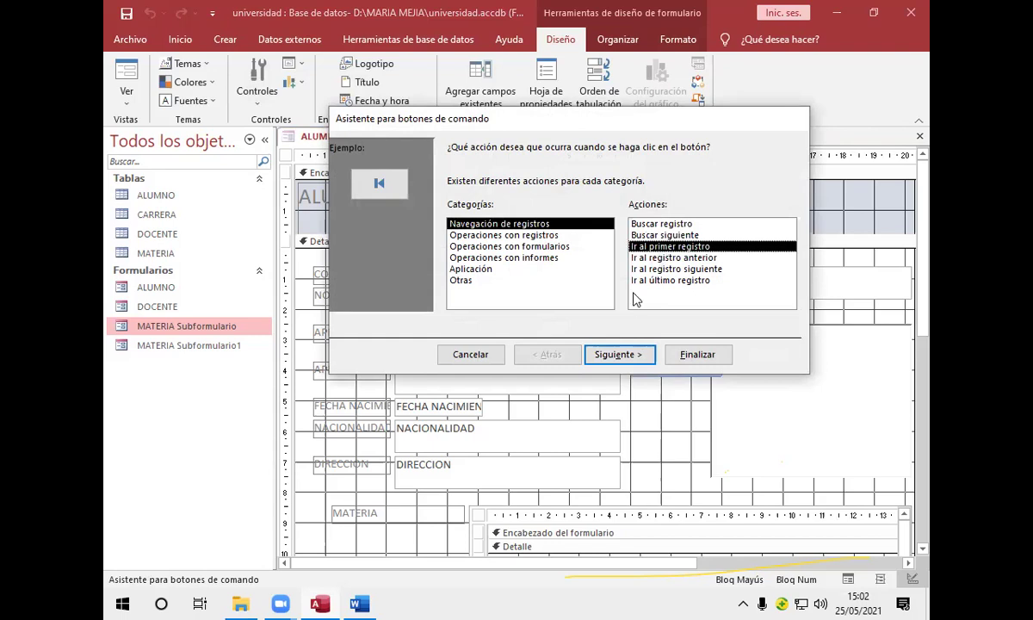
click(620, 354)
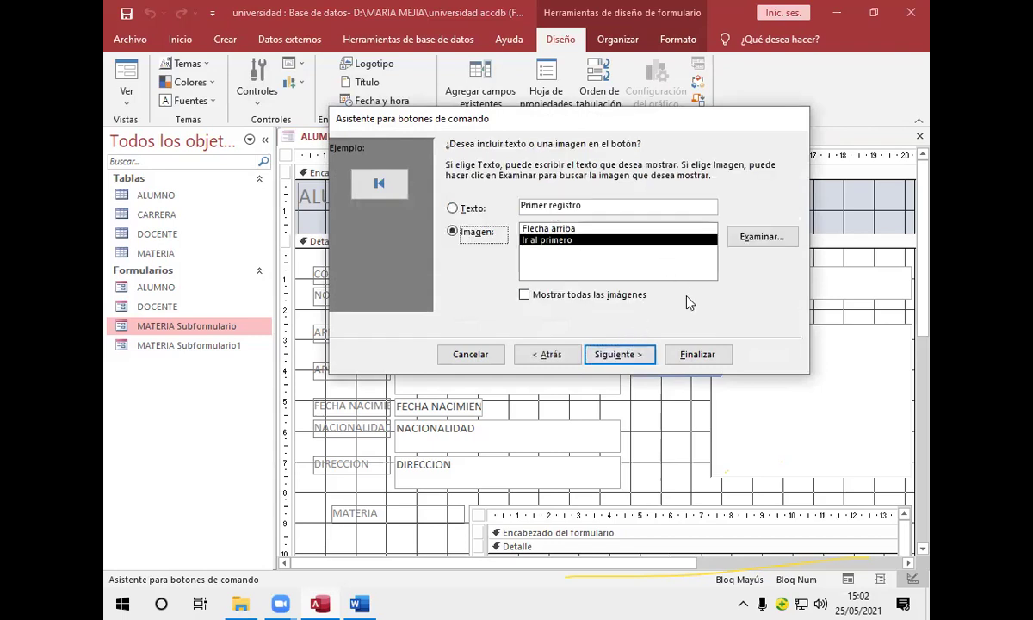
click(695, 355)
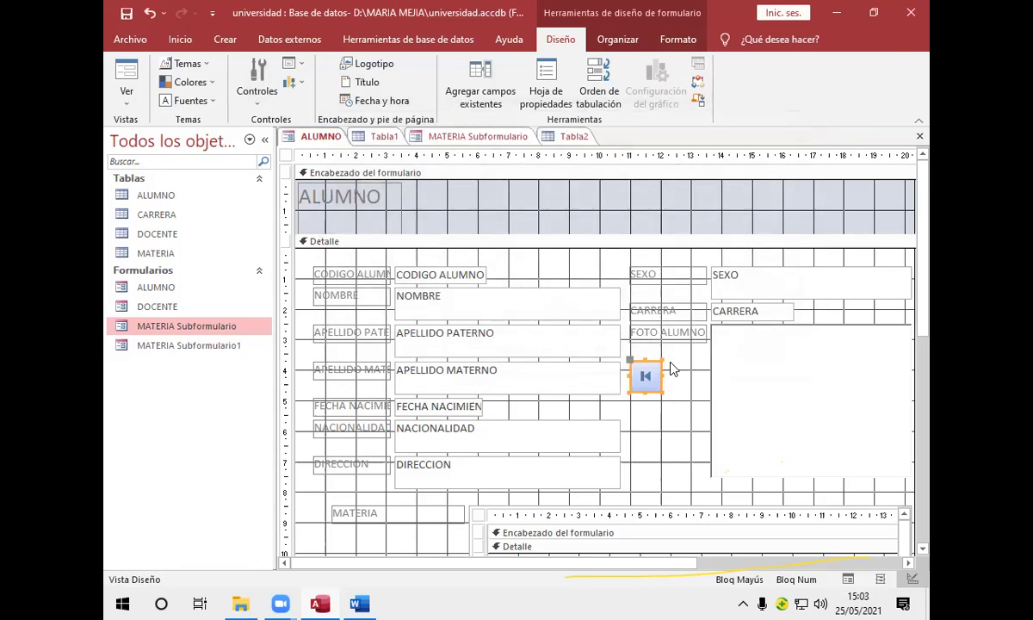
click(626, 347)
- Add a command button beside the first-record button with the action Ir al último registro and the image Ir al último
click(270, 98)
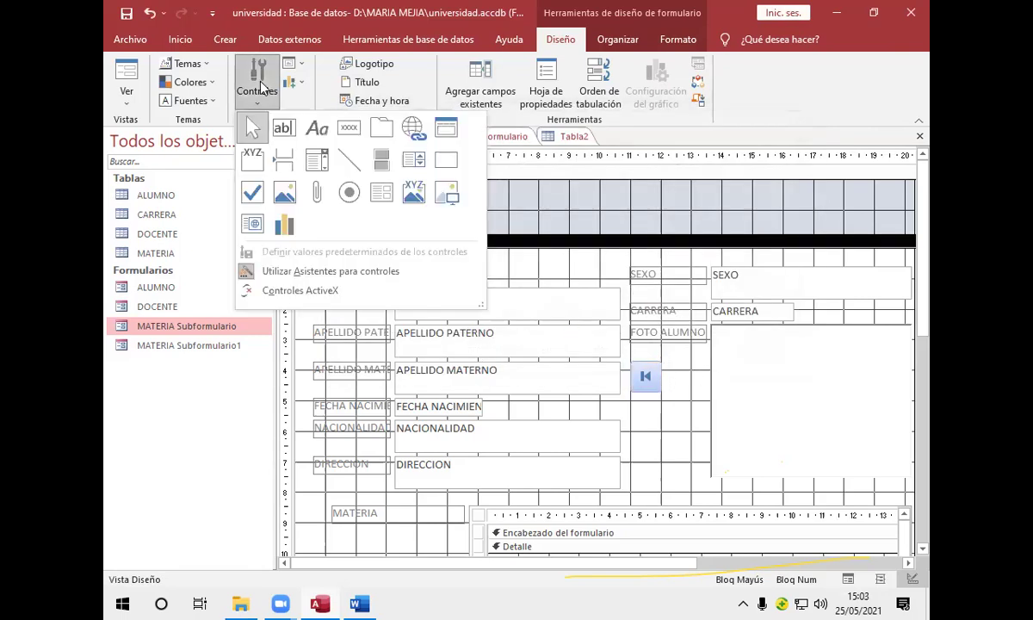
click(346, 123)
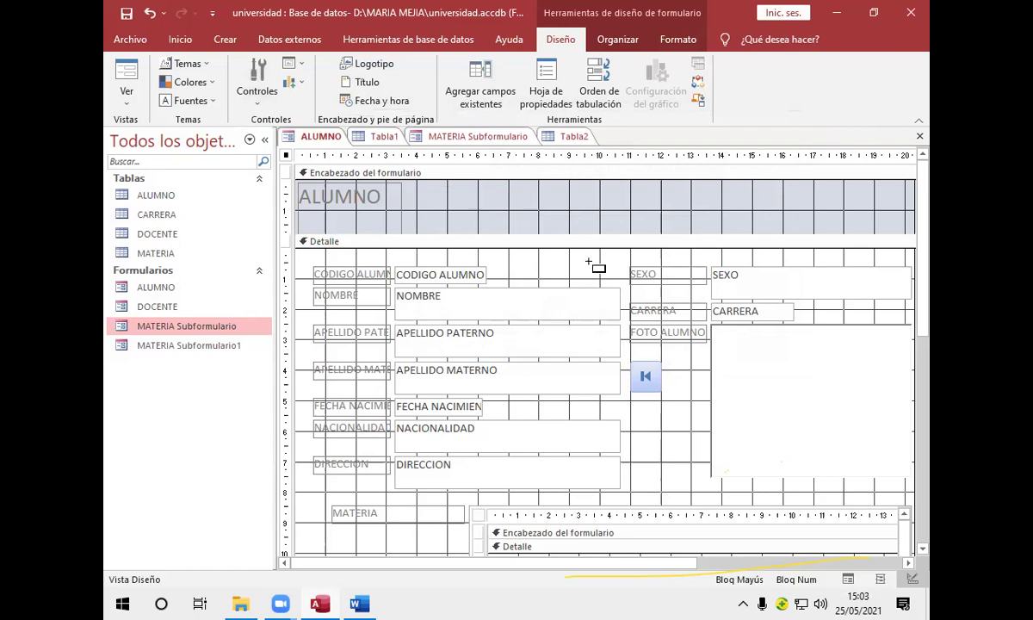
click(666, 362)
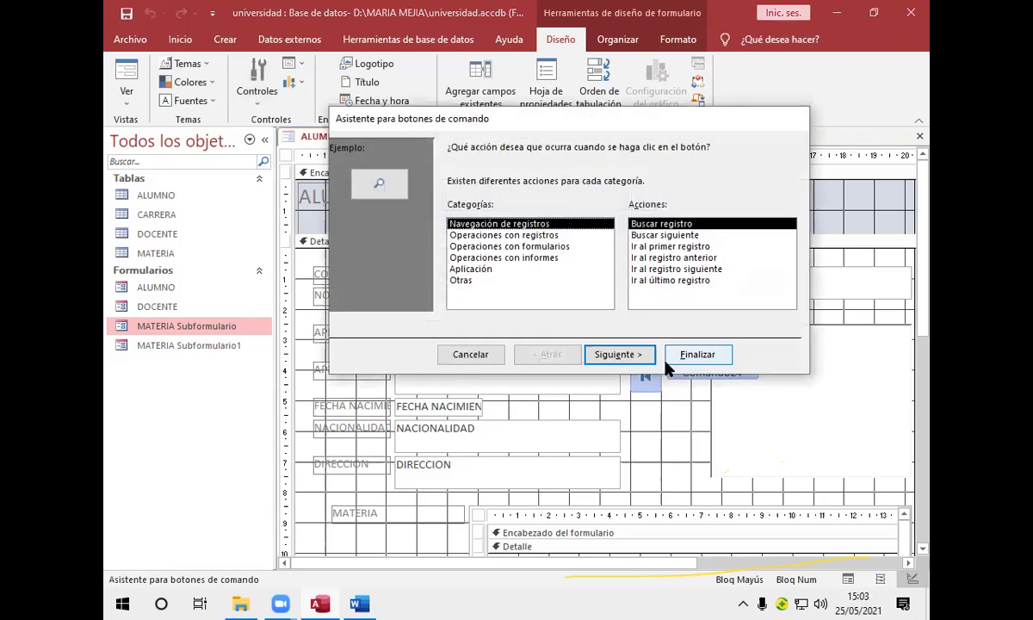
click(672, 259)
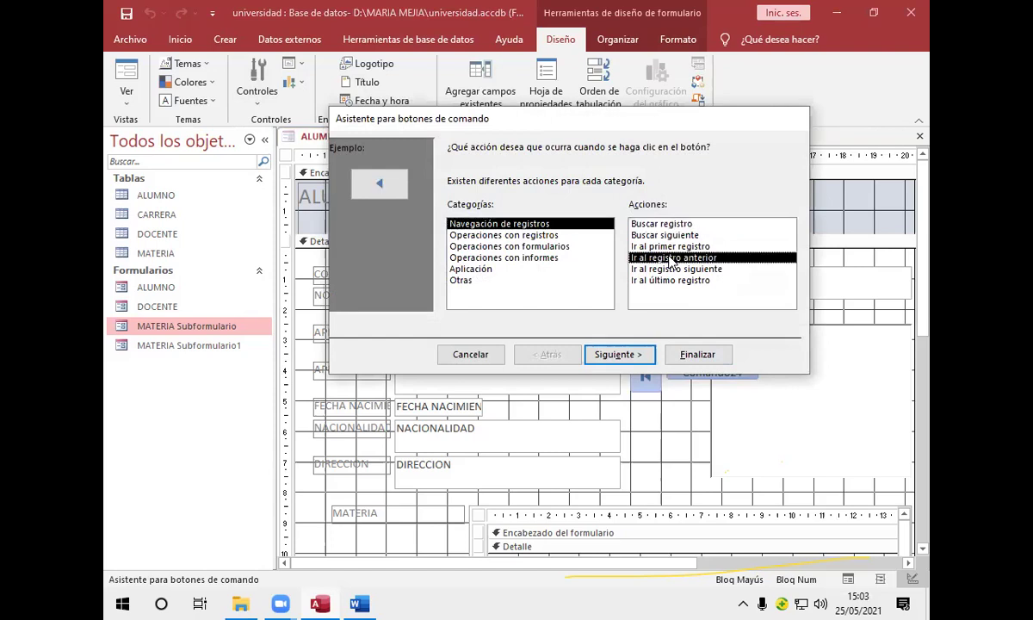
click(673, 281)
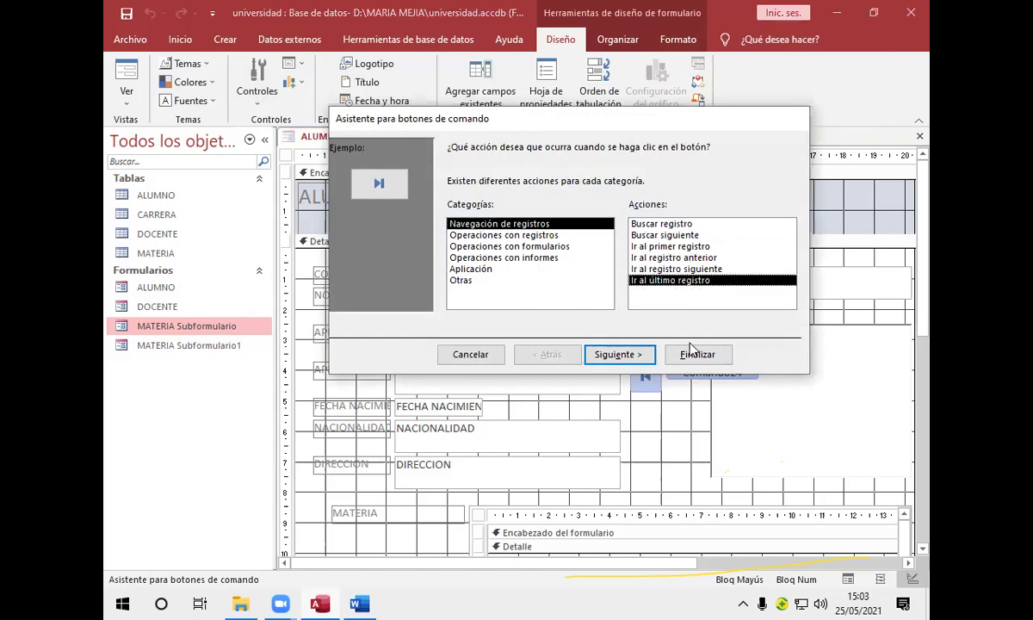
click(620, 355)
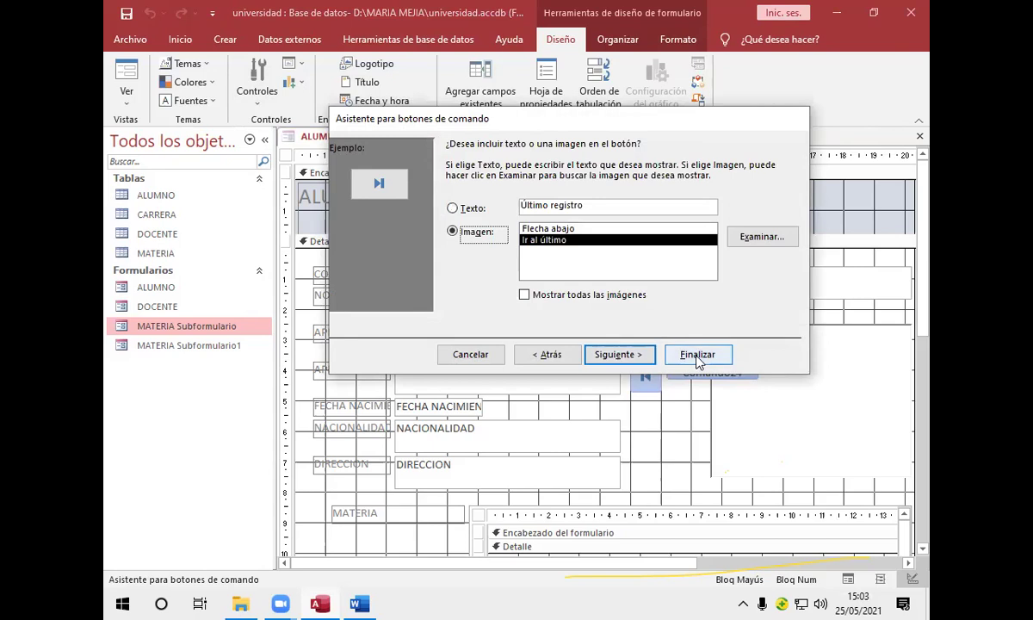
click(697, 355)
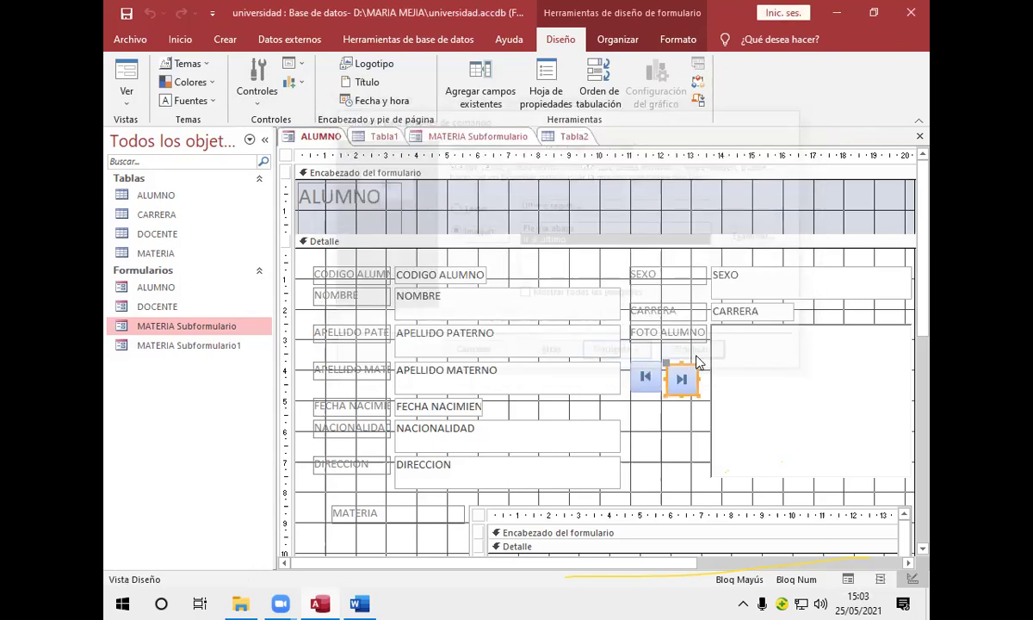
click(639, 422)
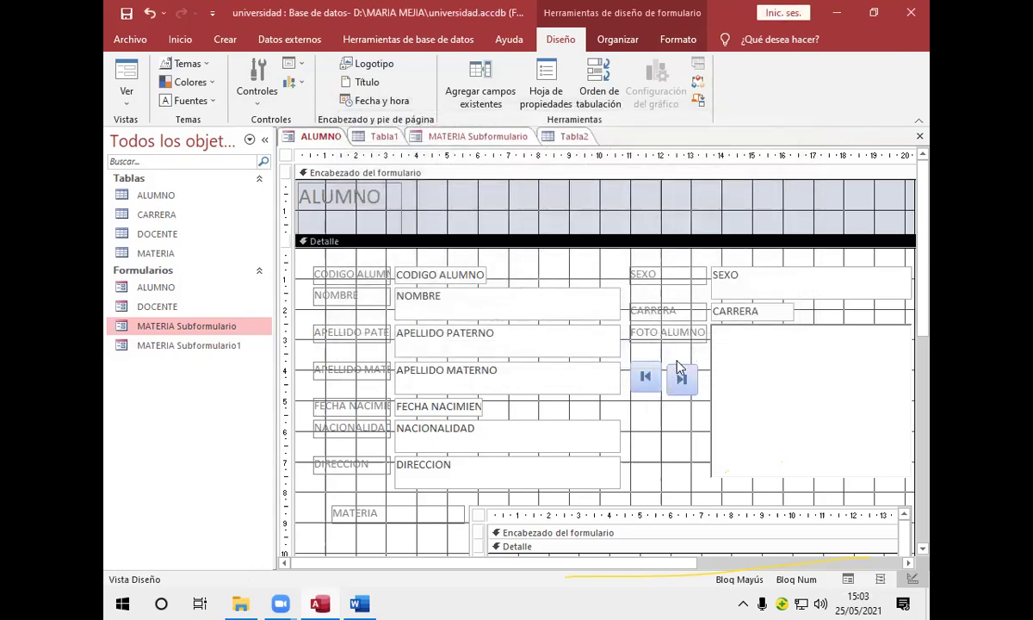
- Add a command button below the first-record button with the navigation action Ir al registro anterior and its default image
click(259, 93)
click(355, 130)
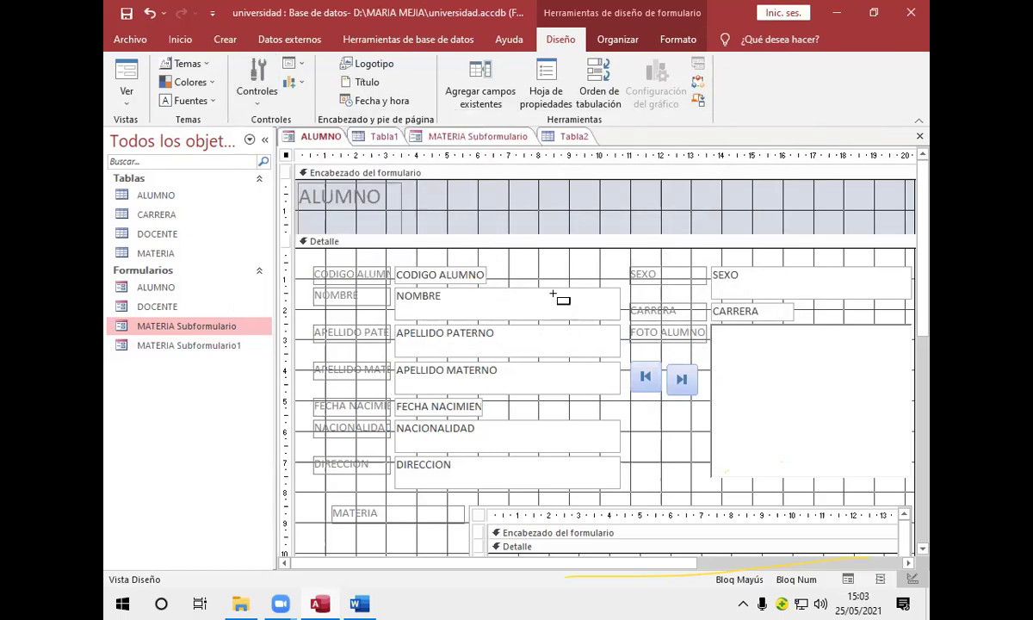
click(632, 399)
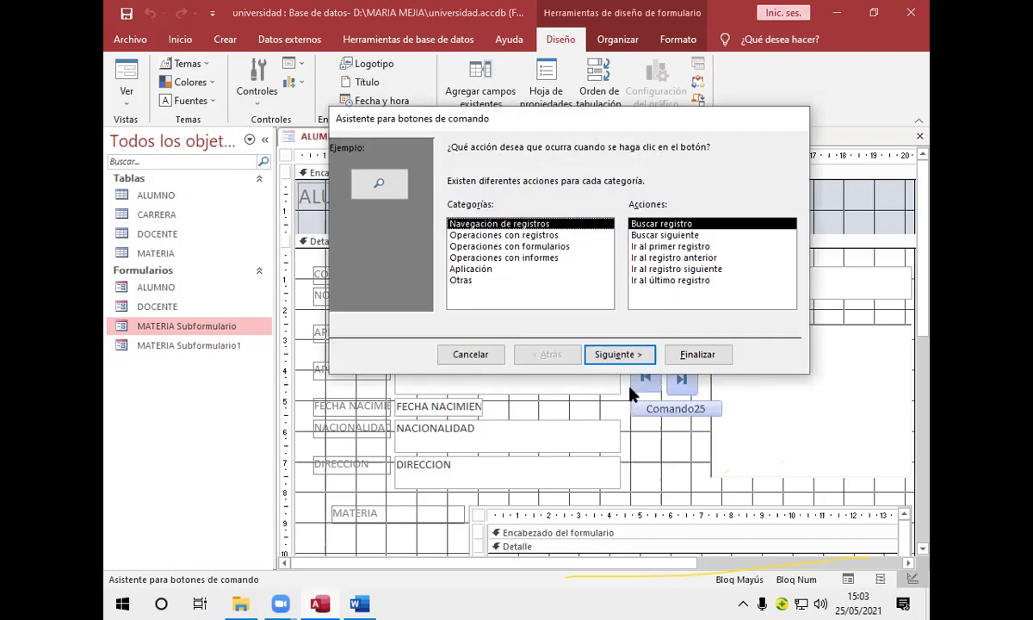
click(658, 259)
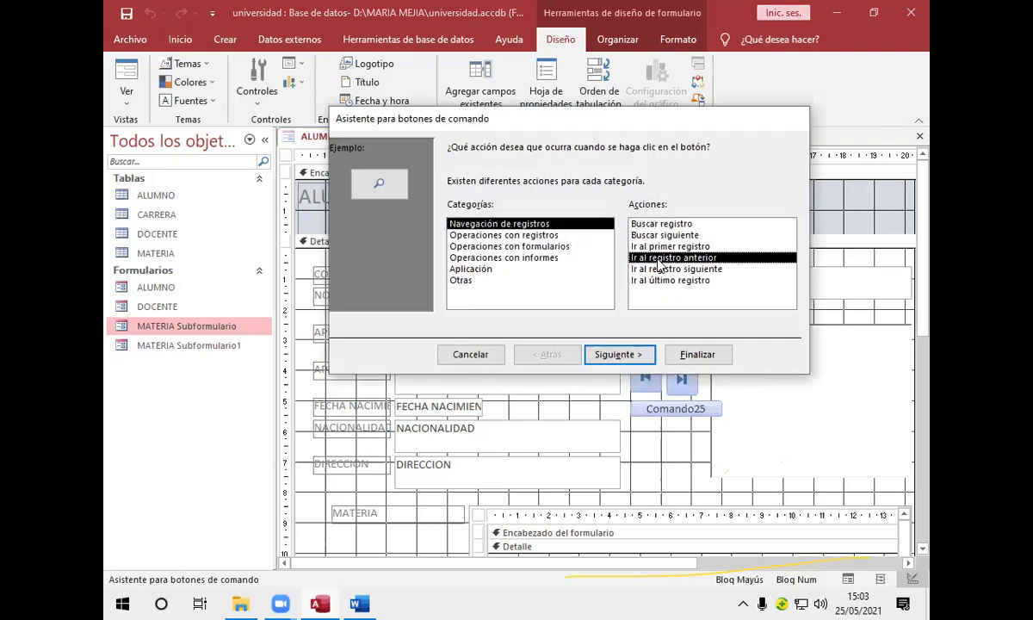
click(631, 353)
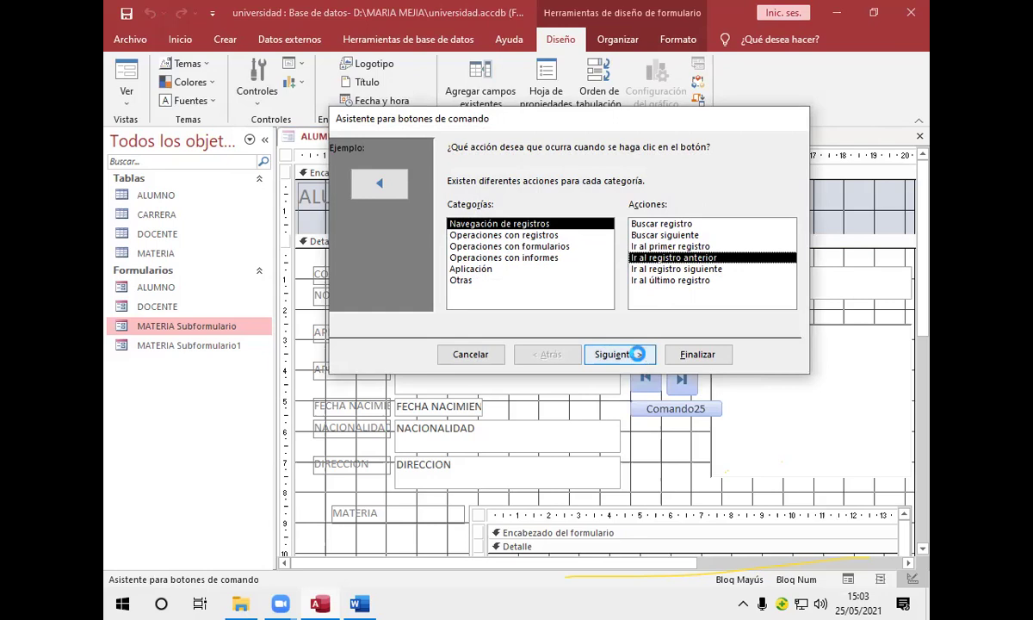
click(697, 355)
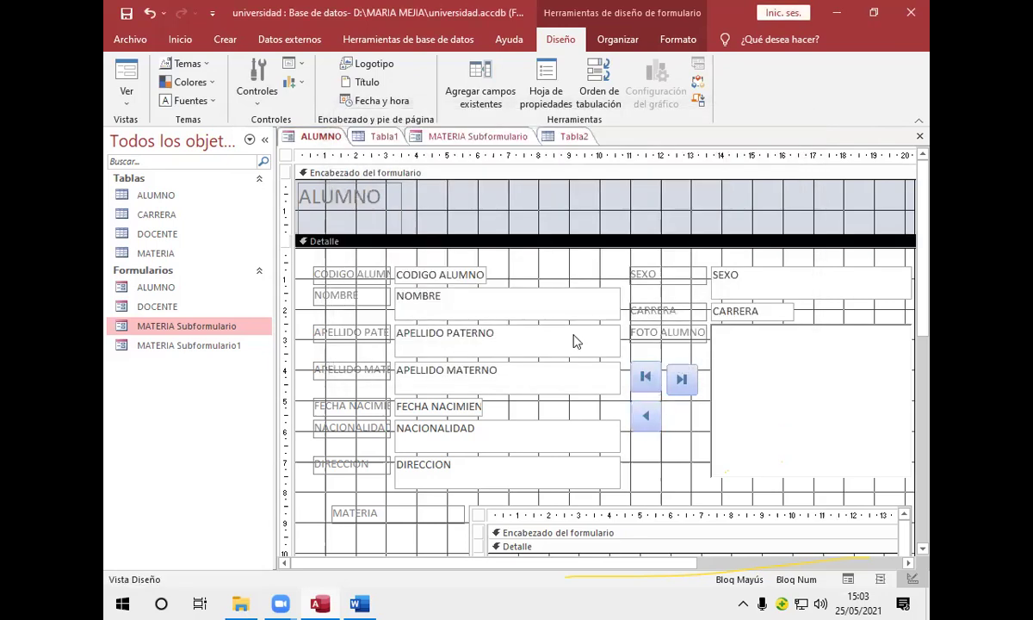
- Add a command button below the last-record button with the navigation action Ir al registro siguiente and its default image
click(258, 88)
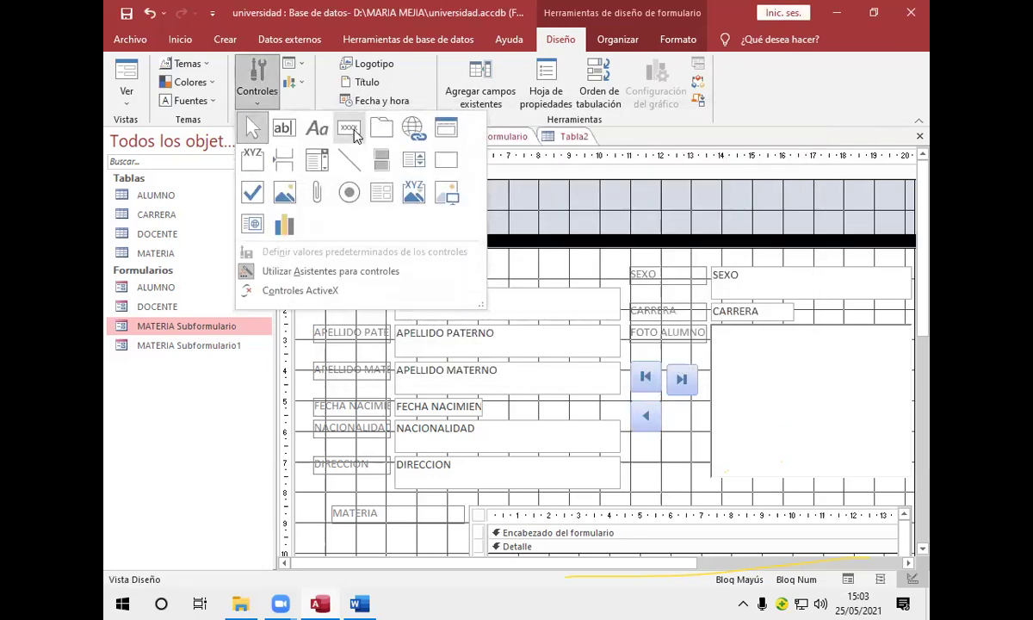
click(331, 121)
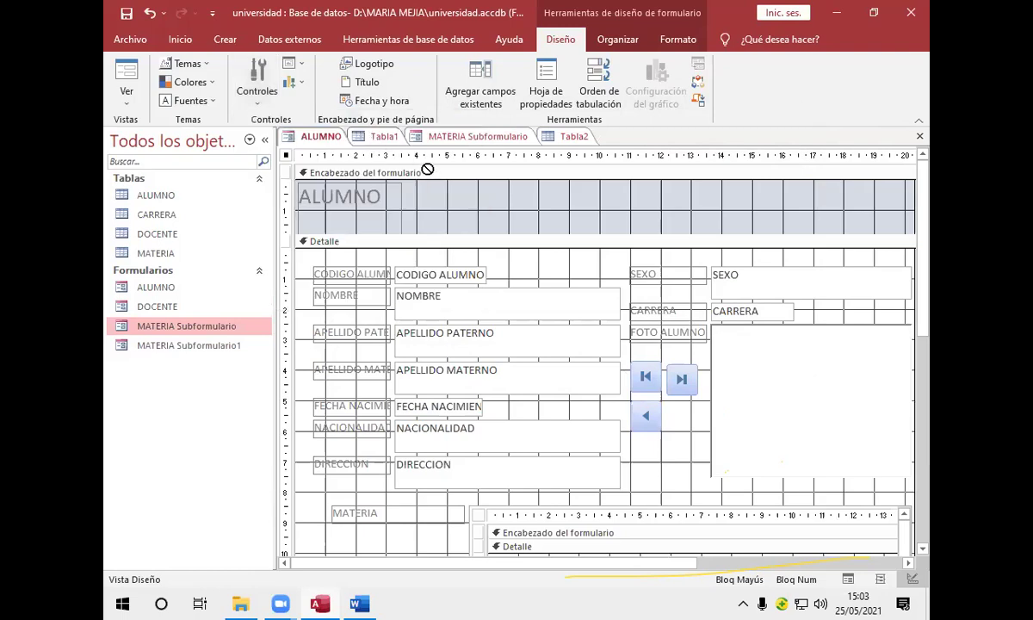
click(665, 402)
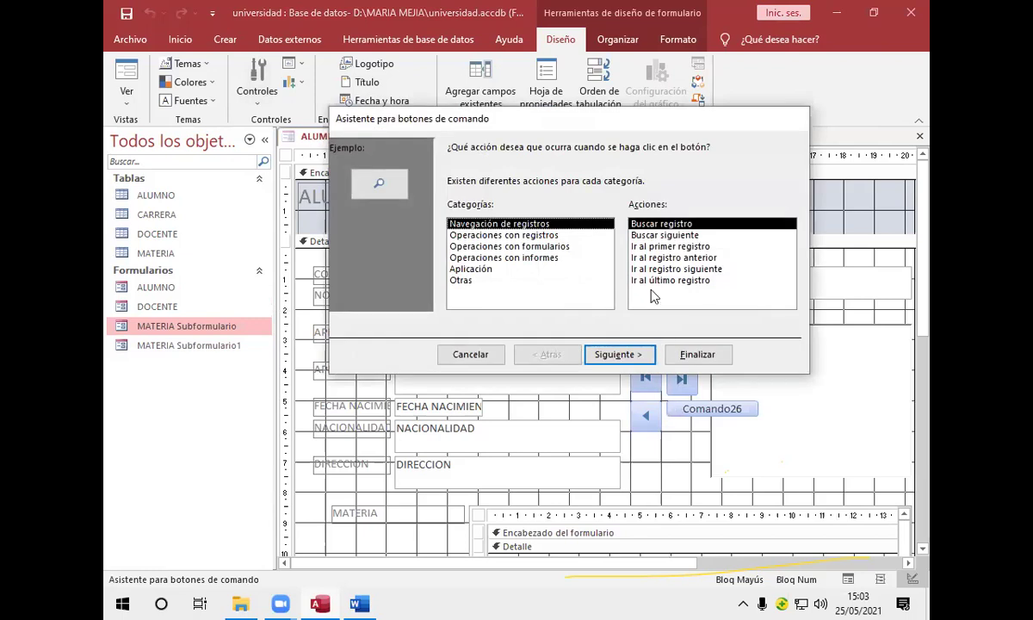
click(651, 270)
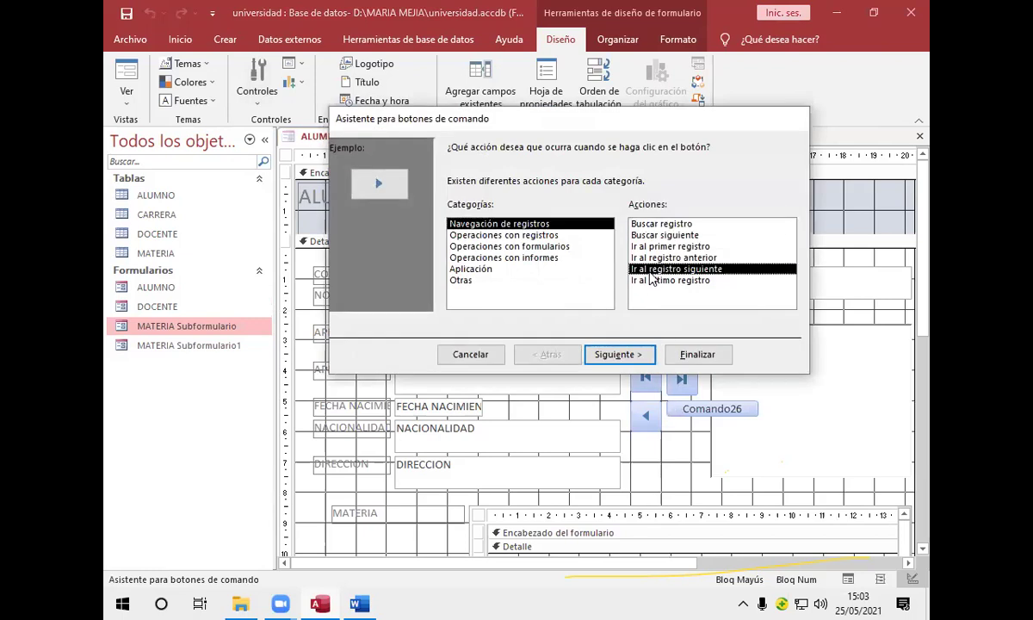
click(641, 354)
click(686, 358)
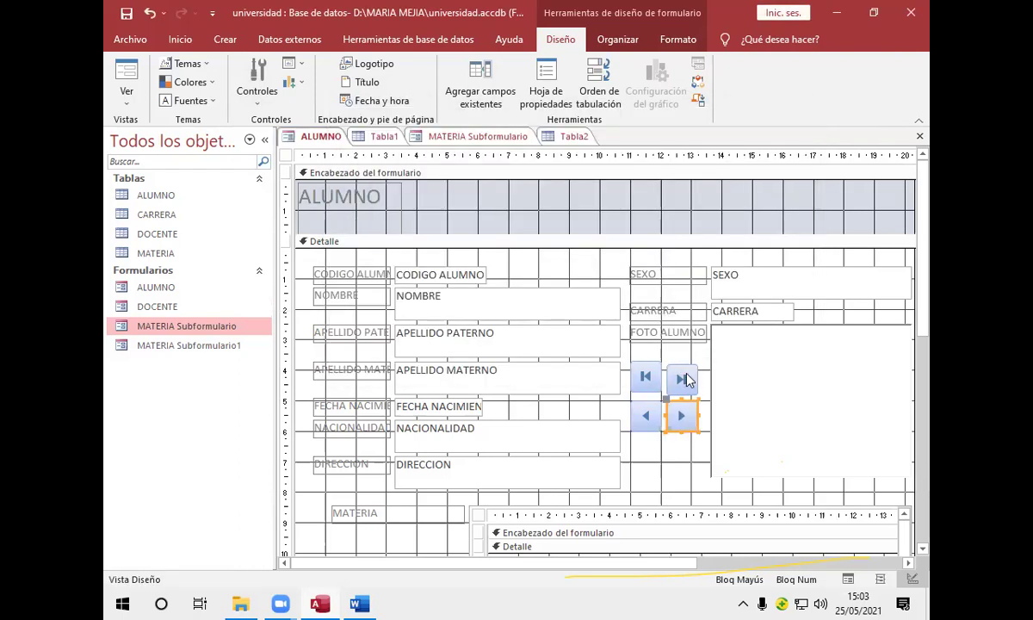
click(650, 456)
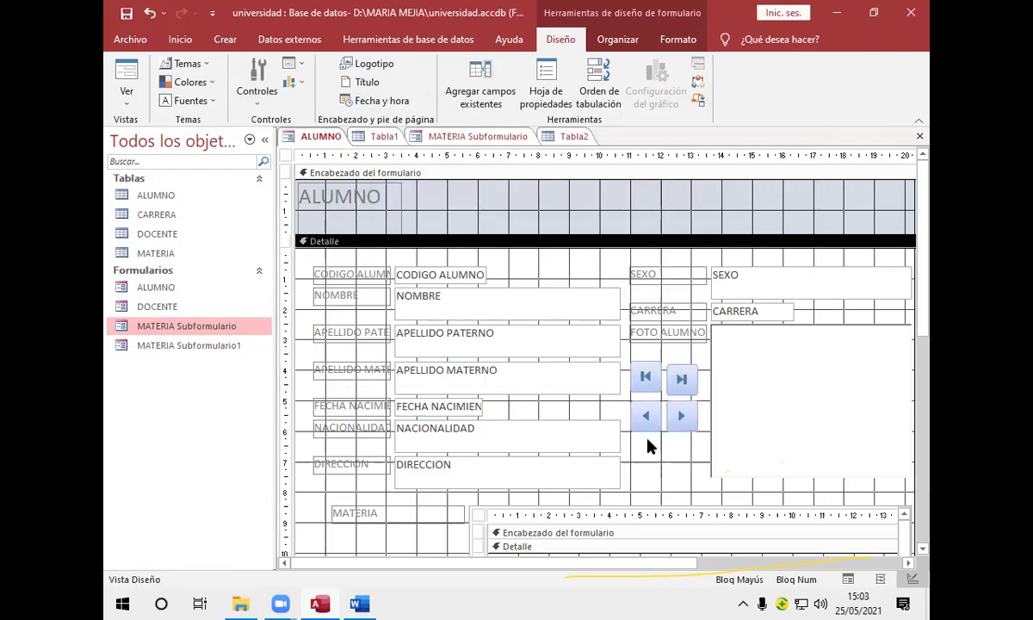
- Place a command button below the previous-record button and review the actions offered in the wizard's other categories
click(258, 82)
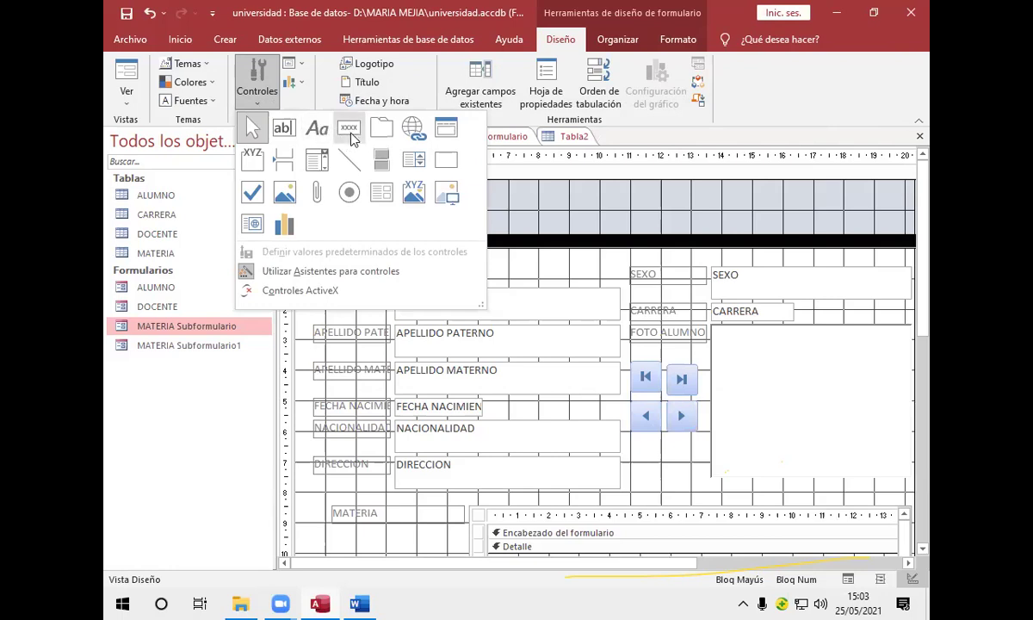
click(349, 136)
click(631, 438)
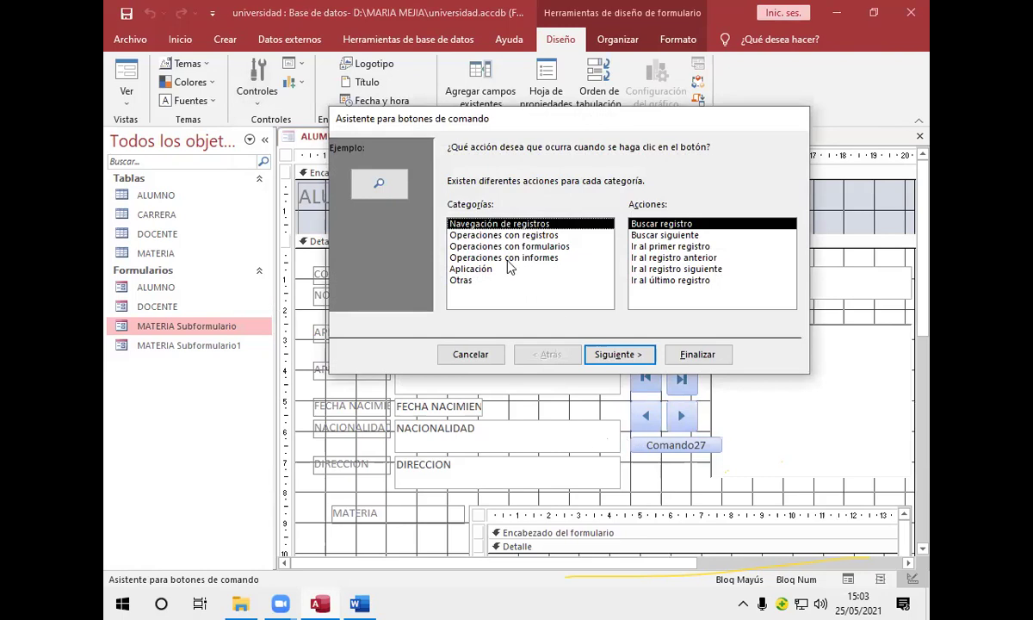
click(520, 235)
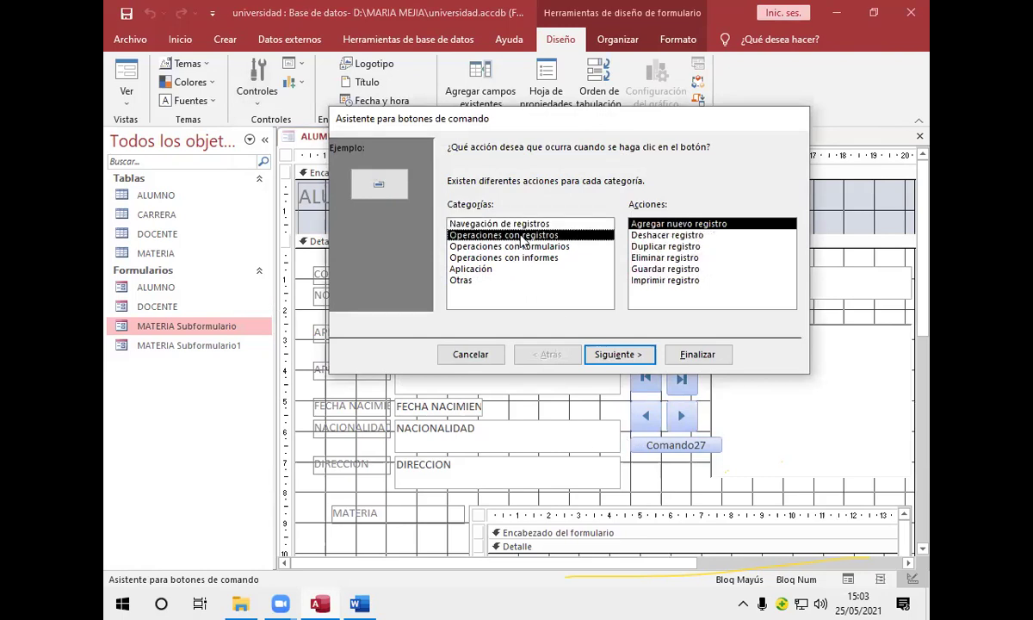
click(526, 247)
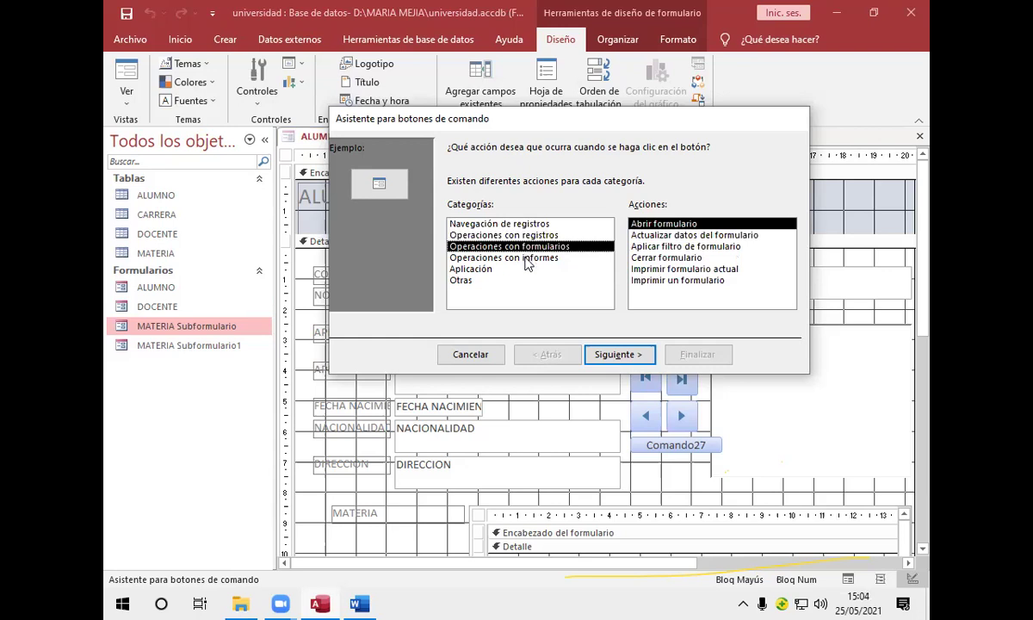
click(527, 270)
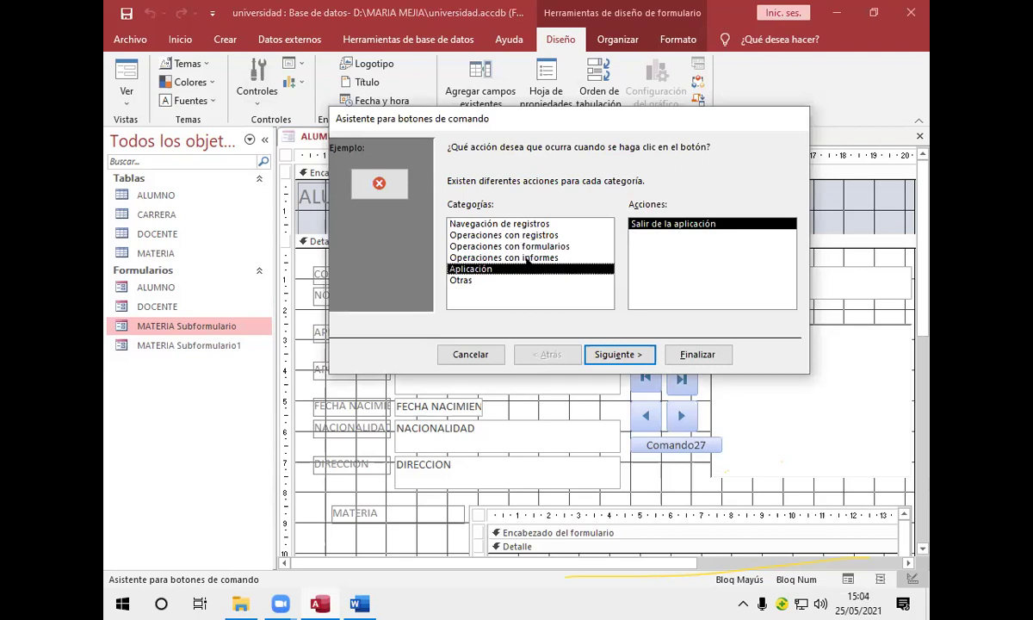
click(527, 258)
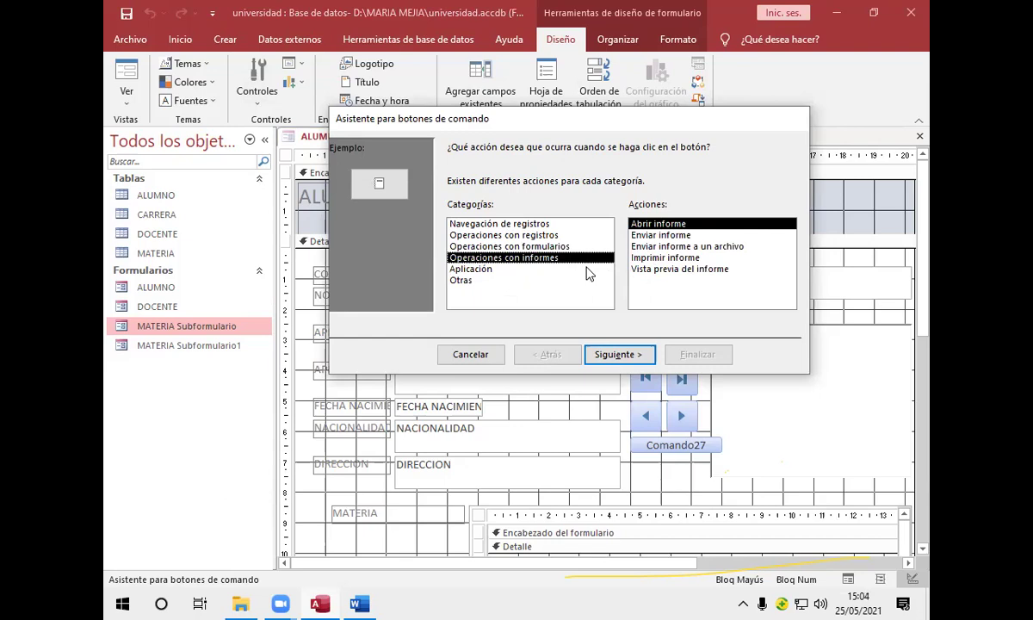
click(537, 270)
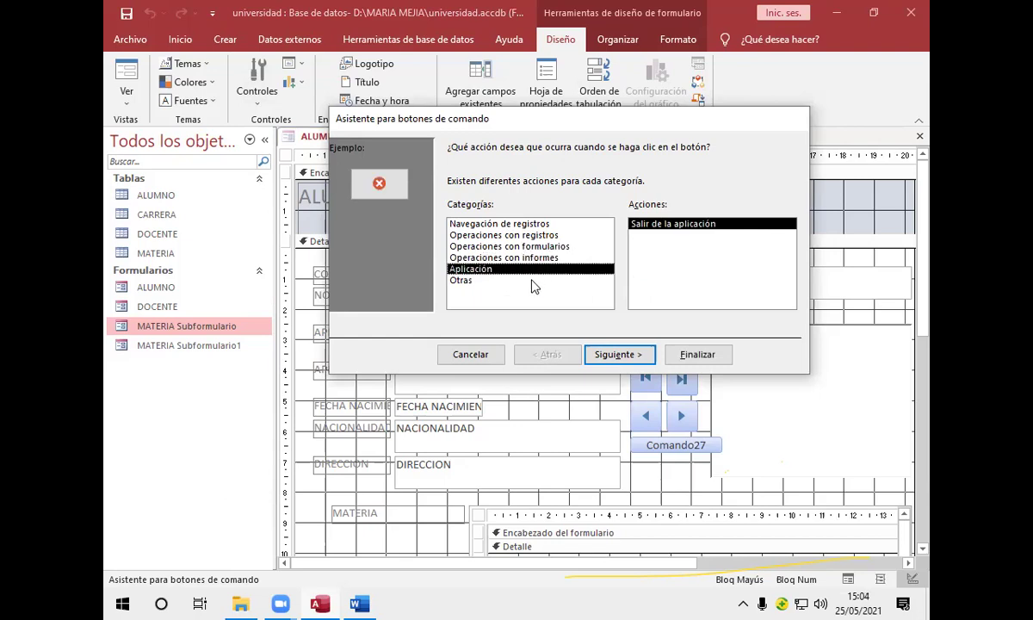
click(534, 284)
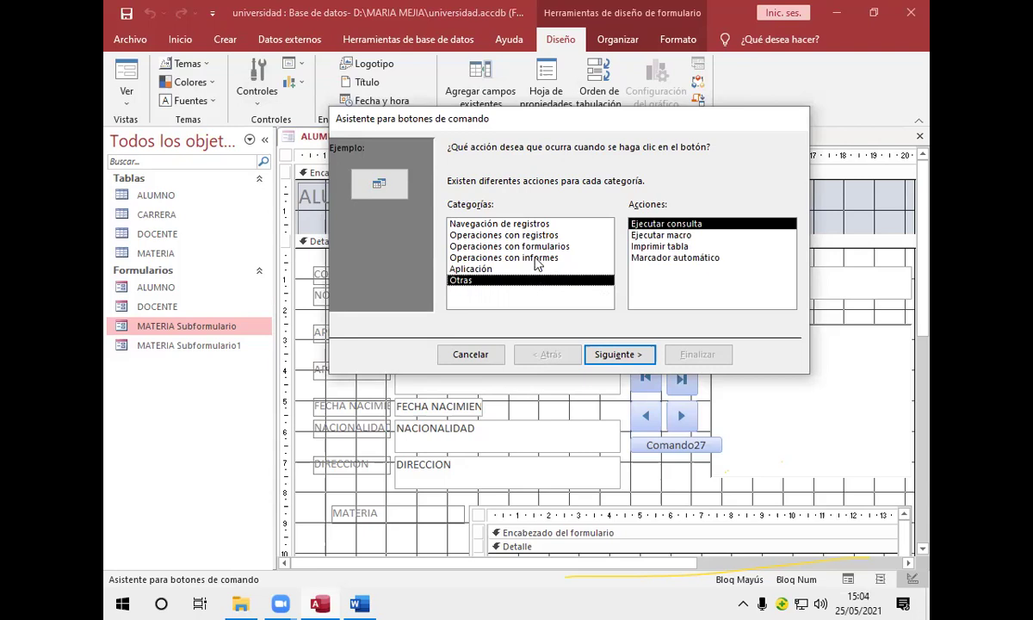
click(536, 259)
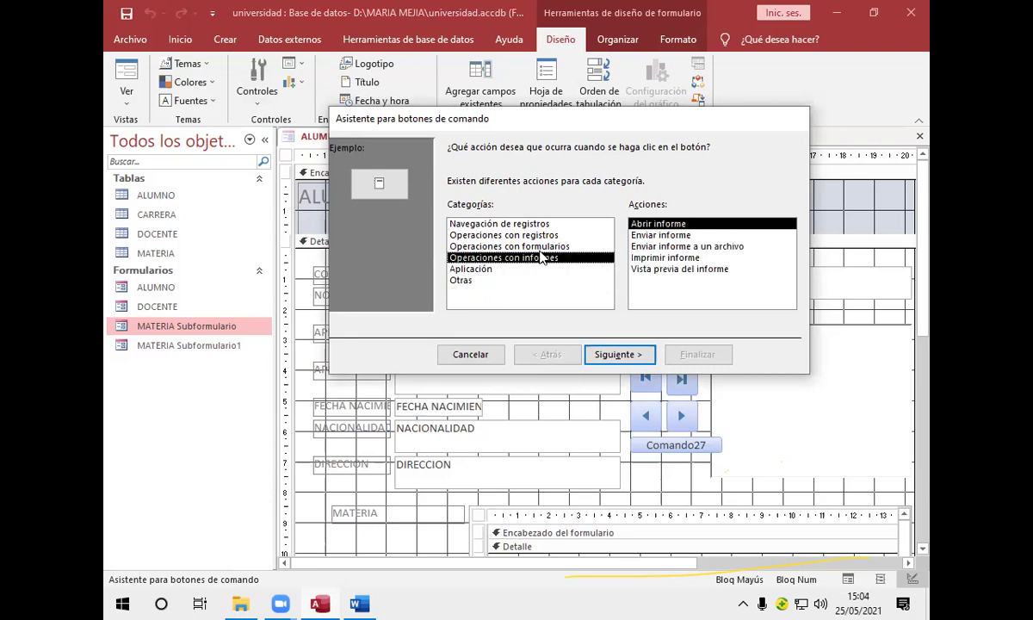
- Assign the new button the Operaciones con formularios action Cerrar formulario with the image Salida
key(Up)
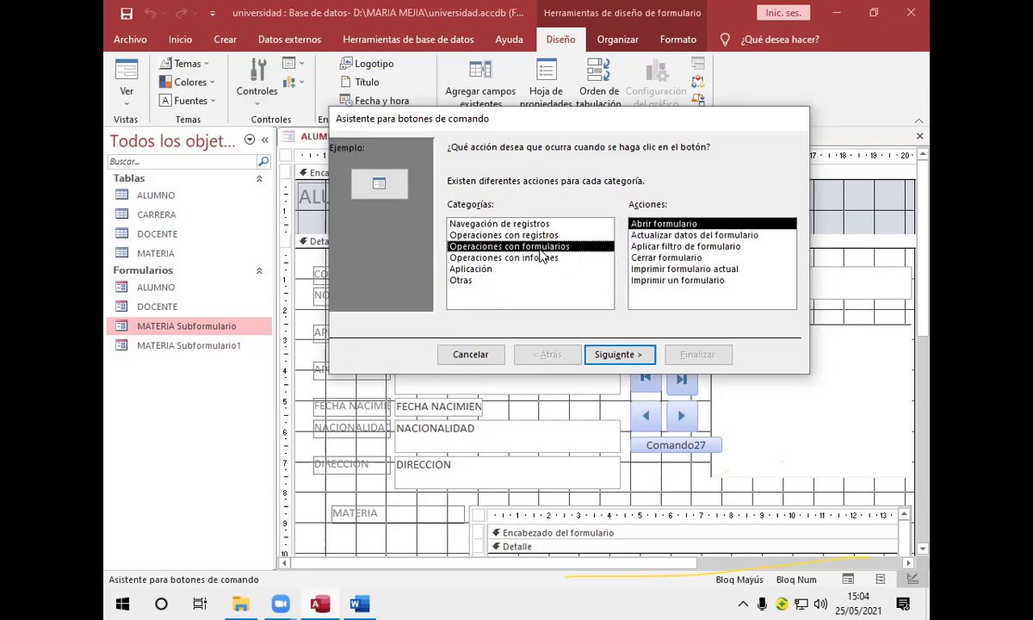
click(642, 258)
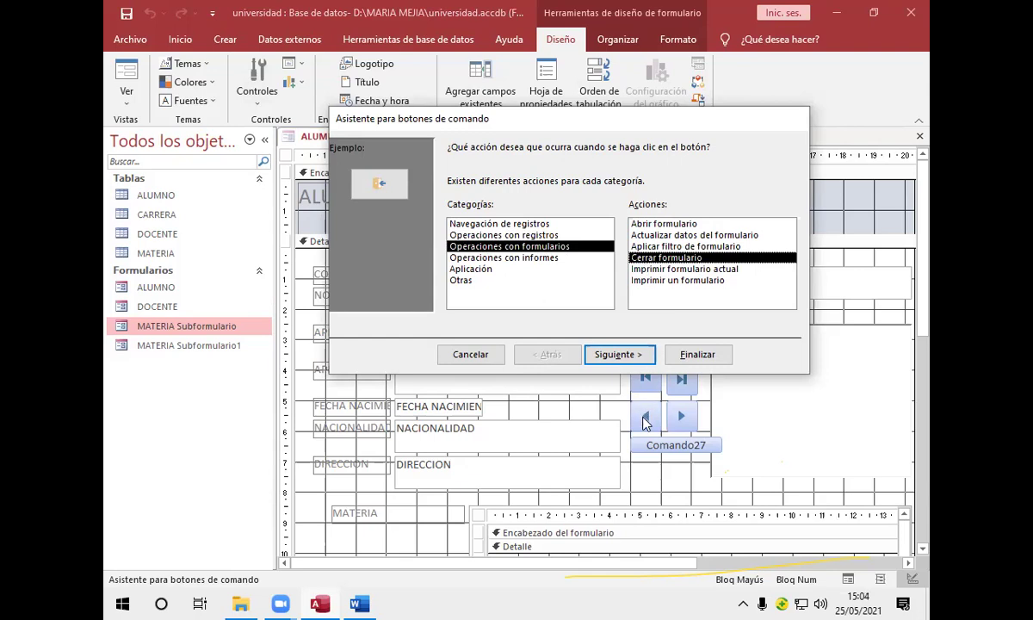
click(607, 354)
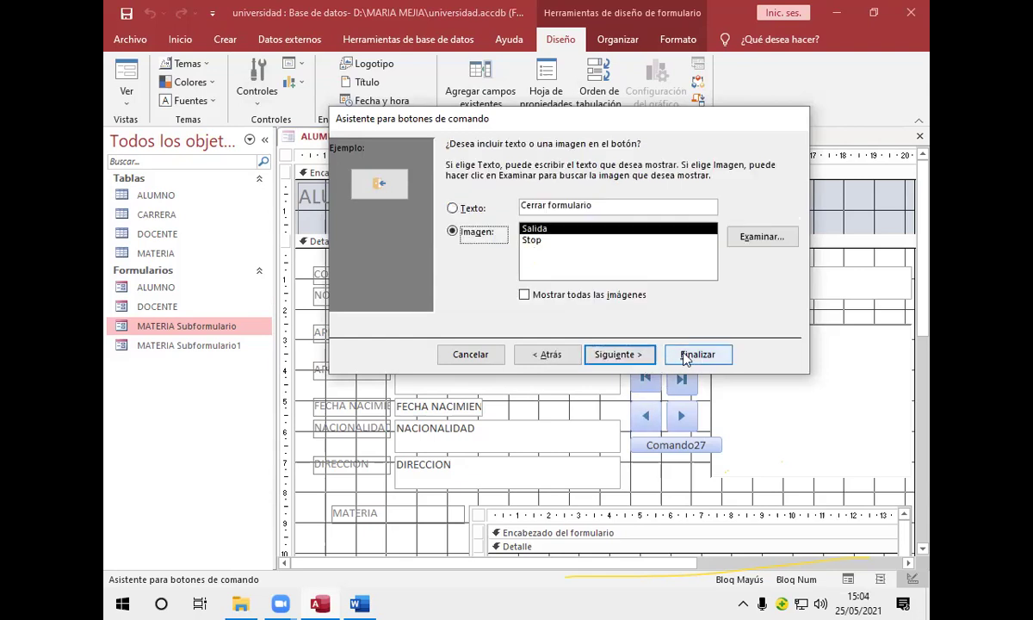
click(686, 355)
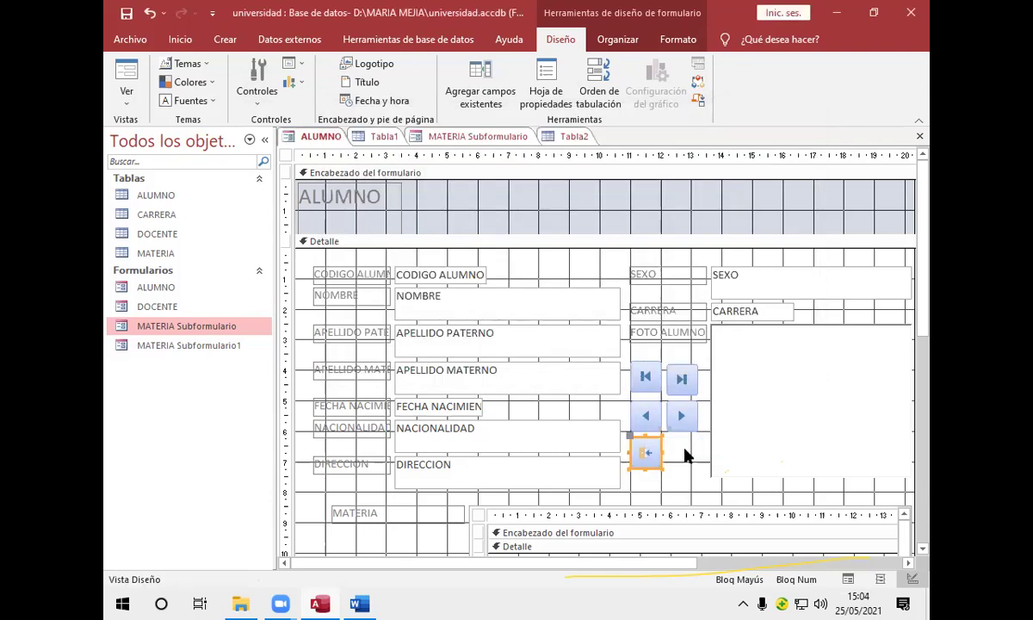
key(Escape)
- Add a command button beside the close-form button with the Operaciones con registros action Agregar nuevo registro and the image Ir a nuevo
click(256, 82)
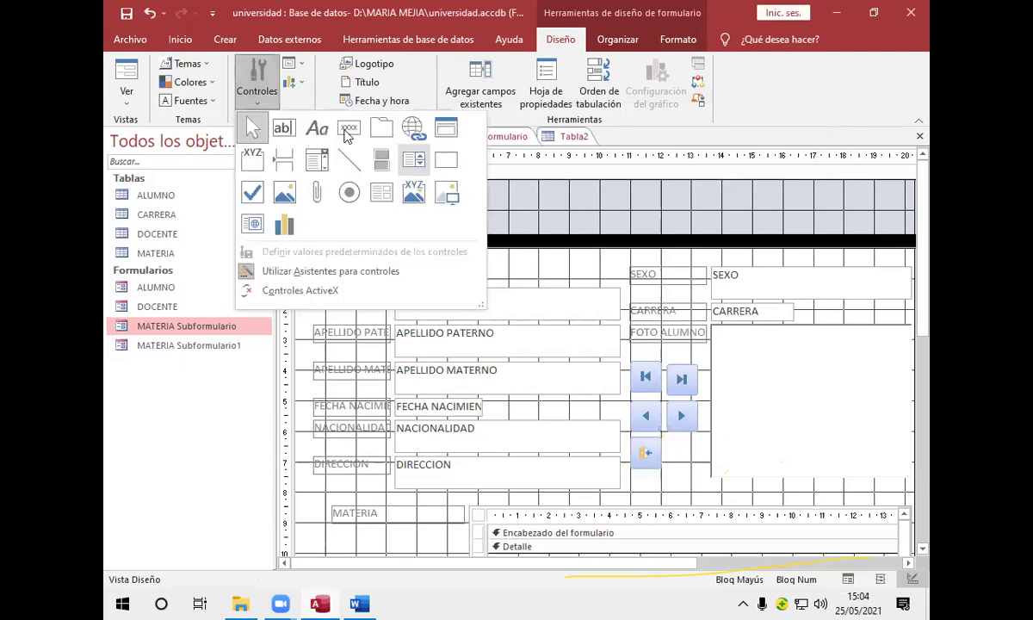
click(327, 120)
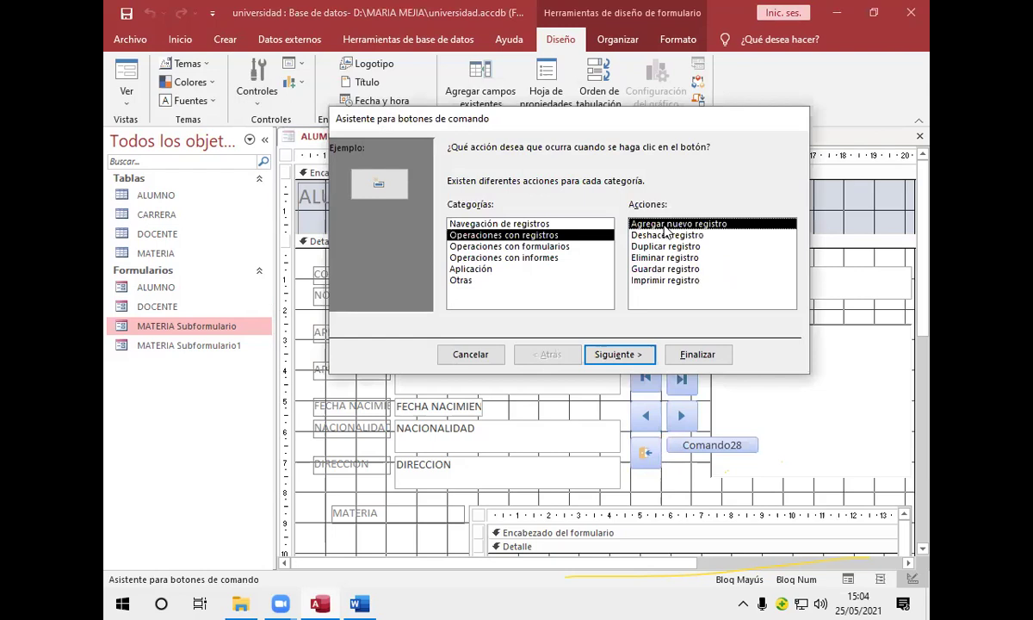
click(647, 354)
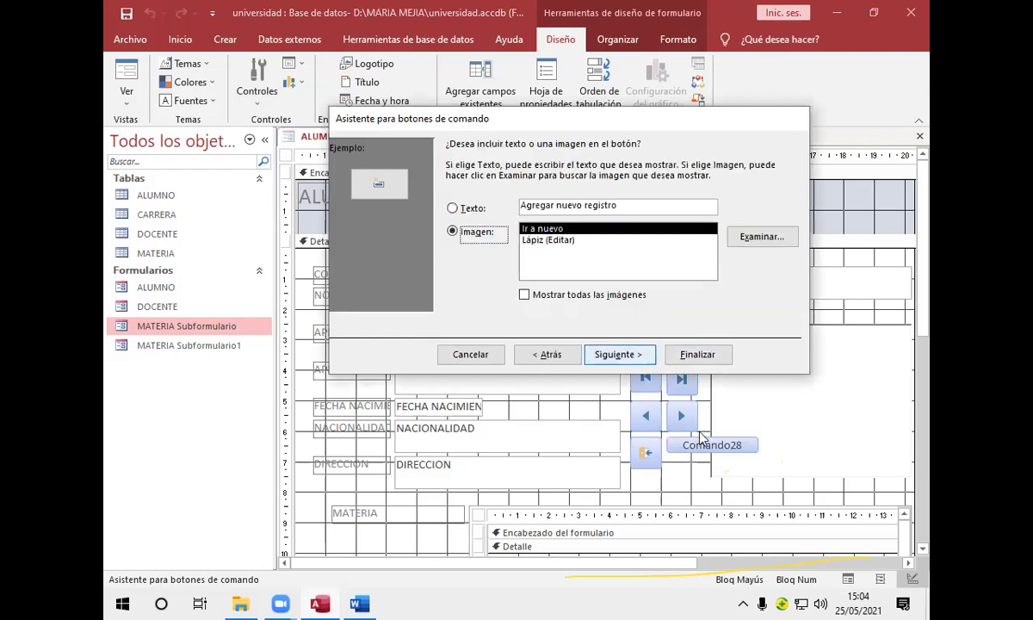
click(681, 358)
click(704, 372)
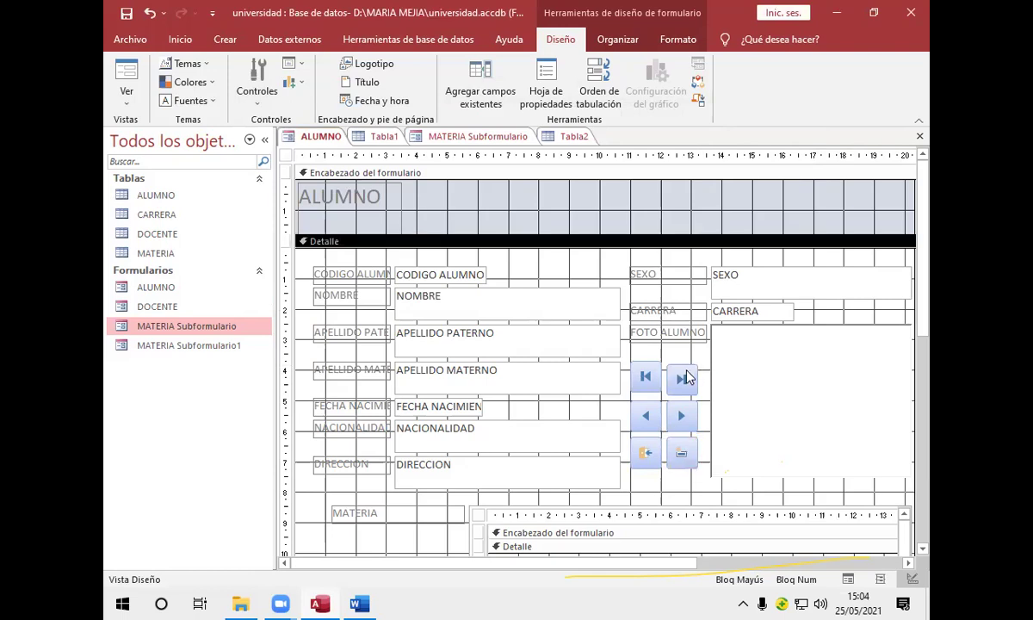
- Move the last-record button closer to the first-record button and level with it
click(683, 376)
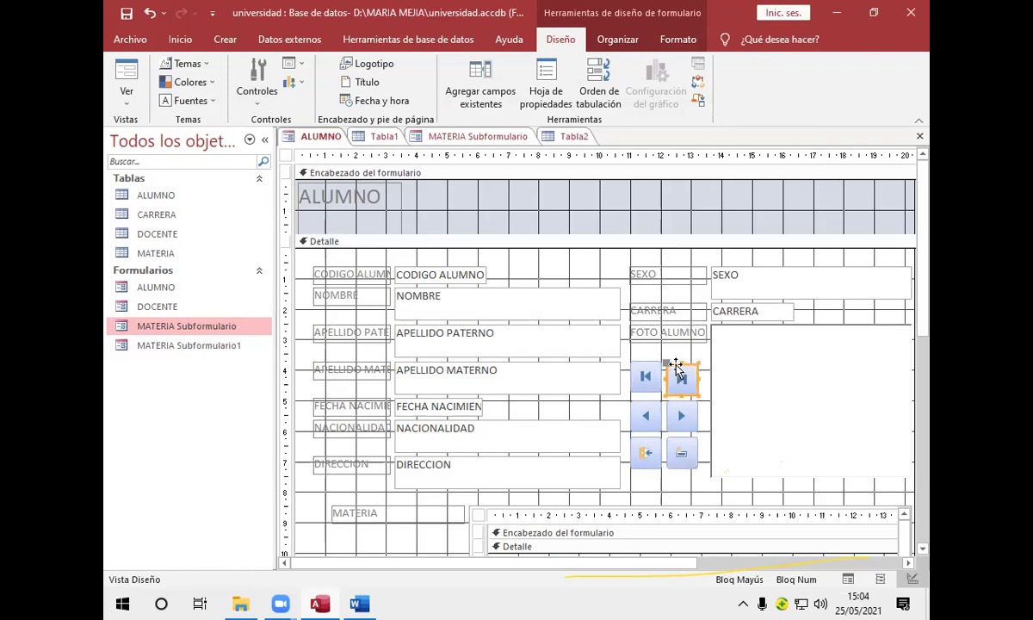
click(677, 368)
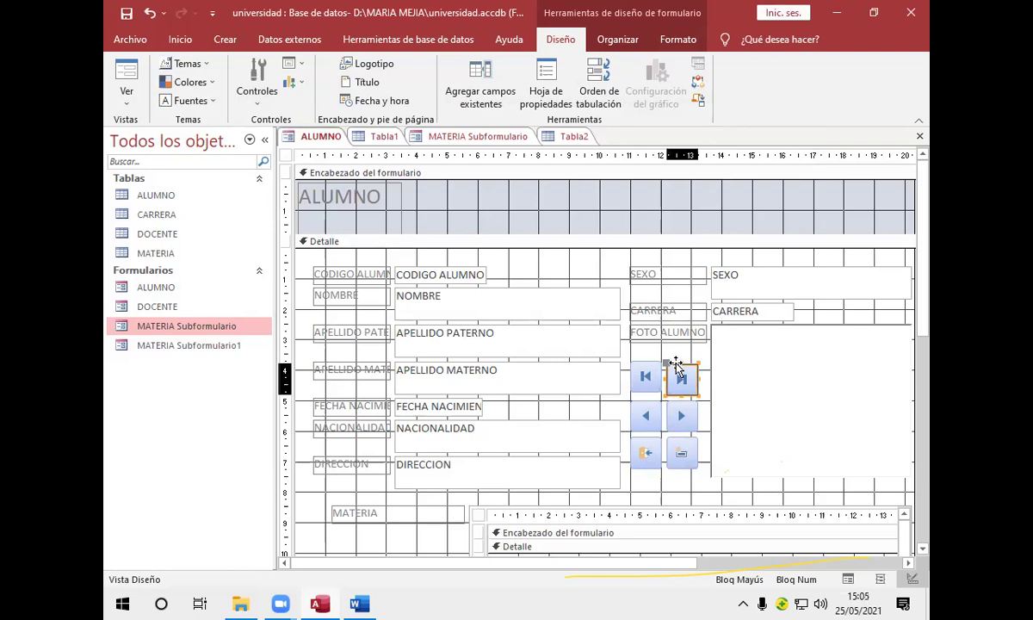
drag(677, 367, 671, 360)
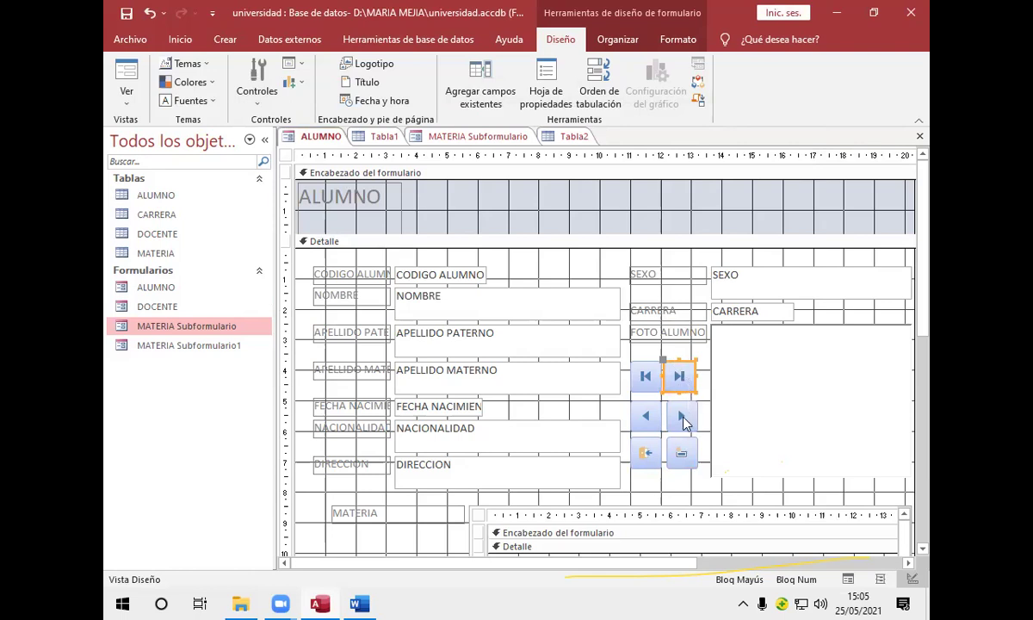
- Move the next-record button closer to the previous-record button, aligned under the last-record button
click(685, 448)
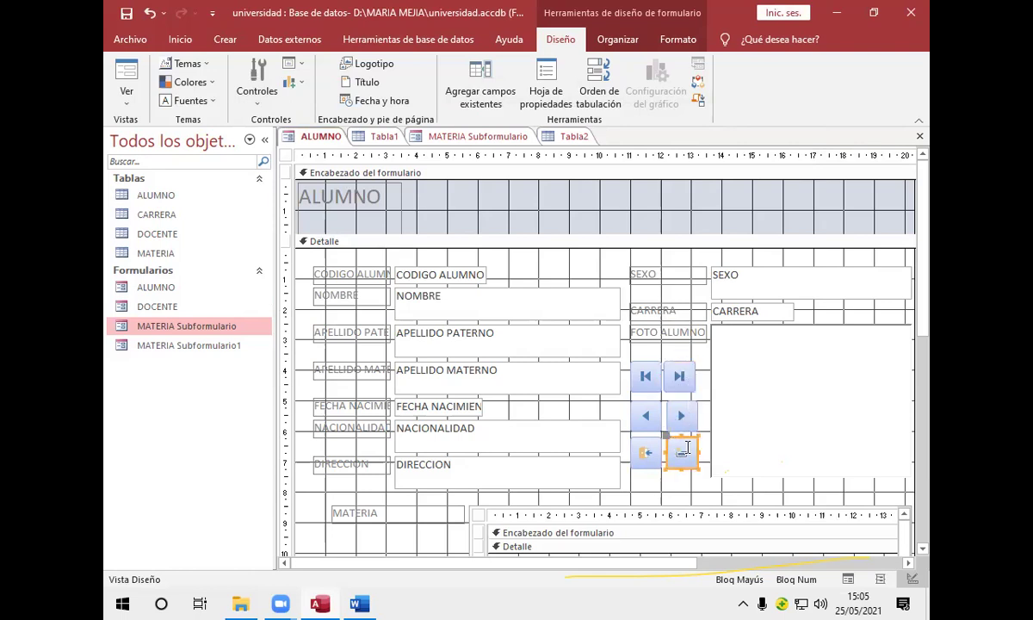
click(677, 411)
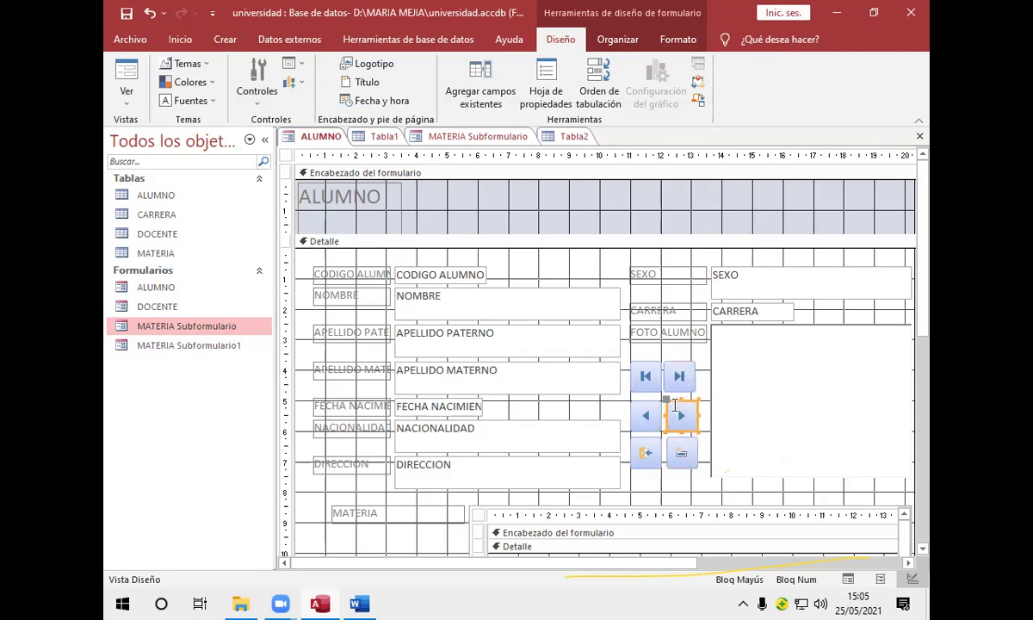
click(667, 410)
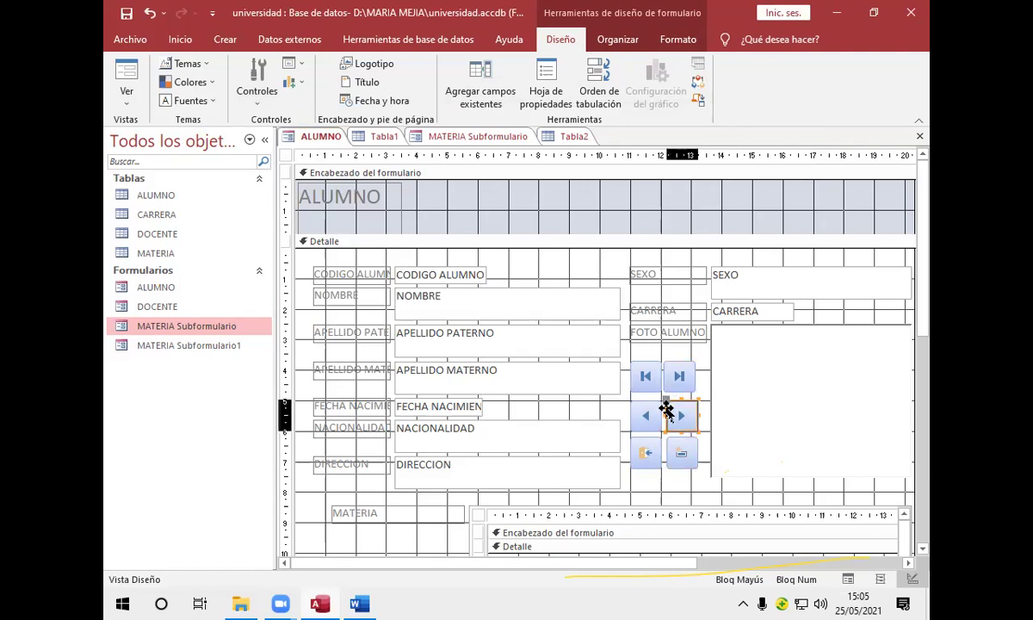
click(665, 411)
click(666, 412)
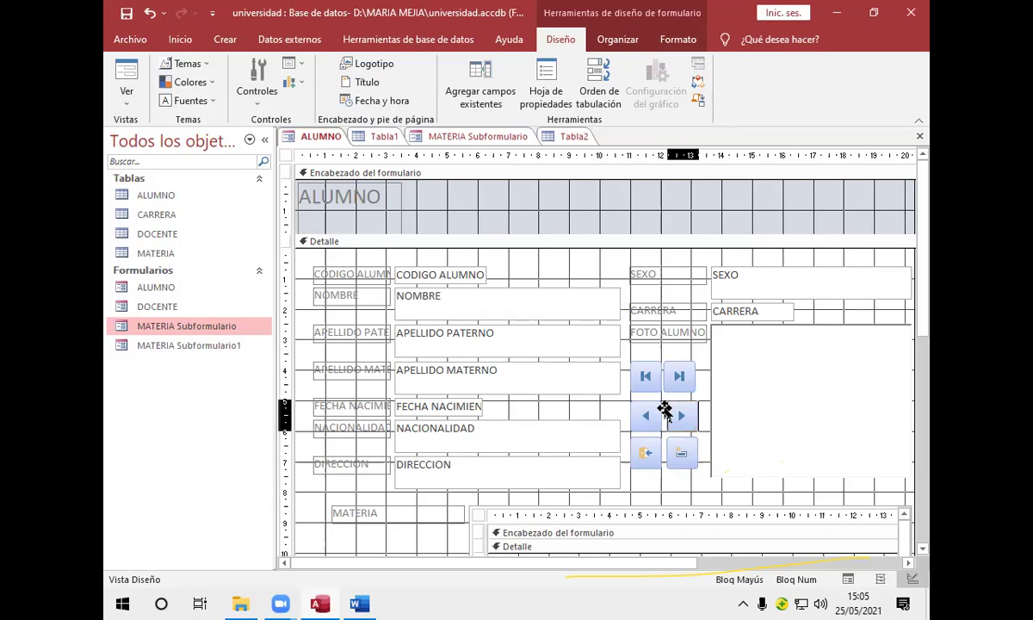
click(667, 414)
click(681, 453)
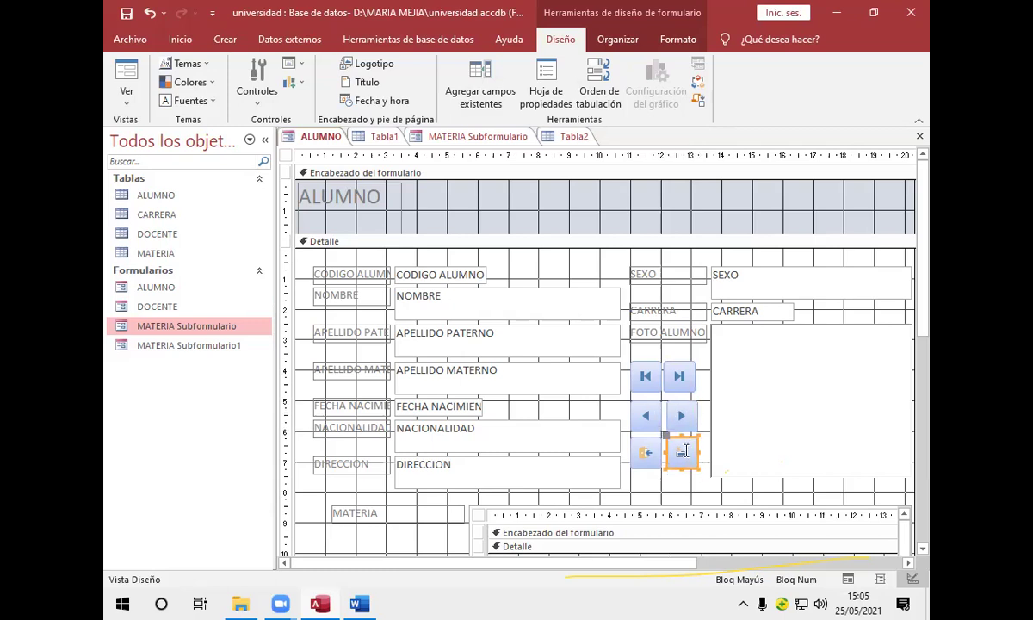
click(668, 413)
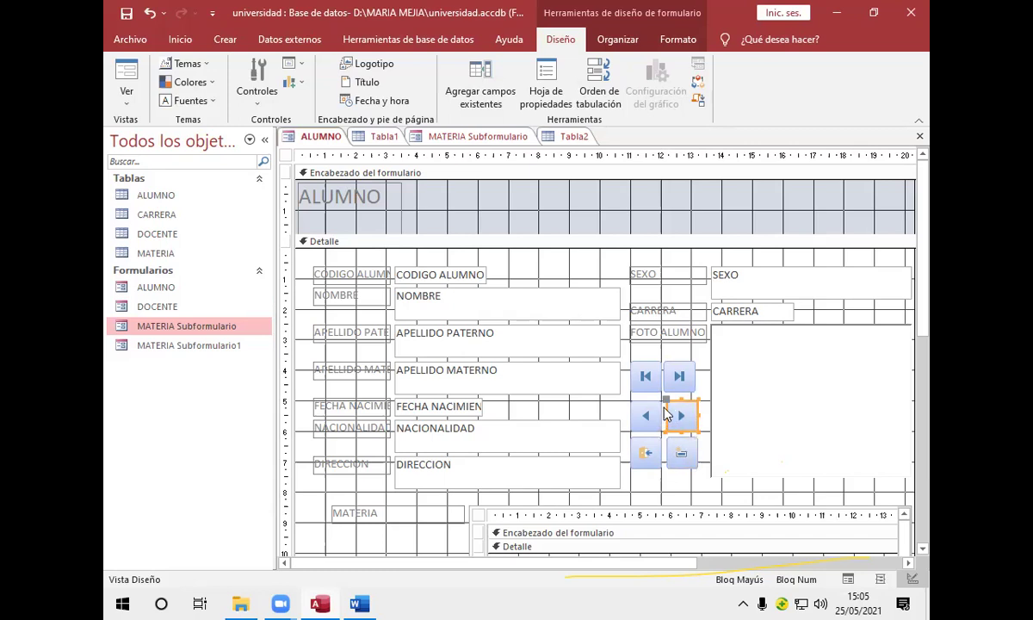
click(667, 411)
- Move the new-record button closer to the close-form button, aligned under the next-record button
click(681, 452)
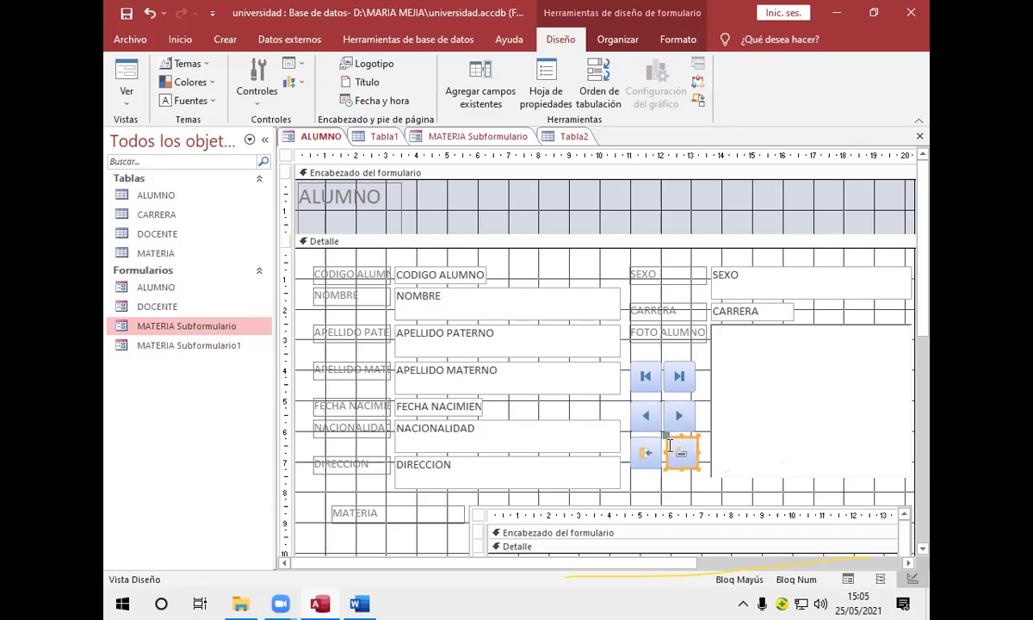
drag(661, 444, 665, 448)
click(736, 419)
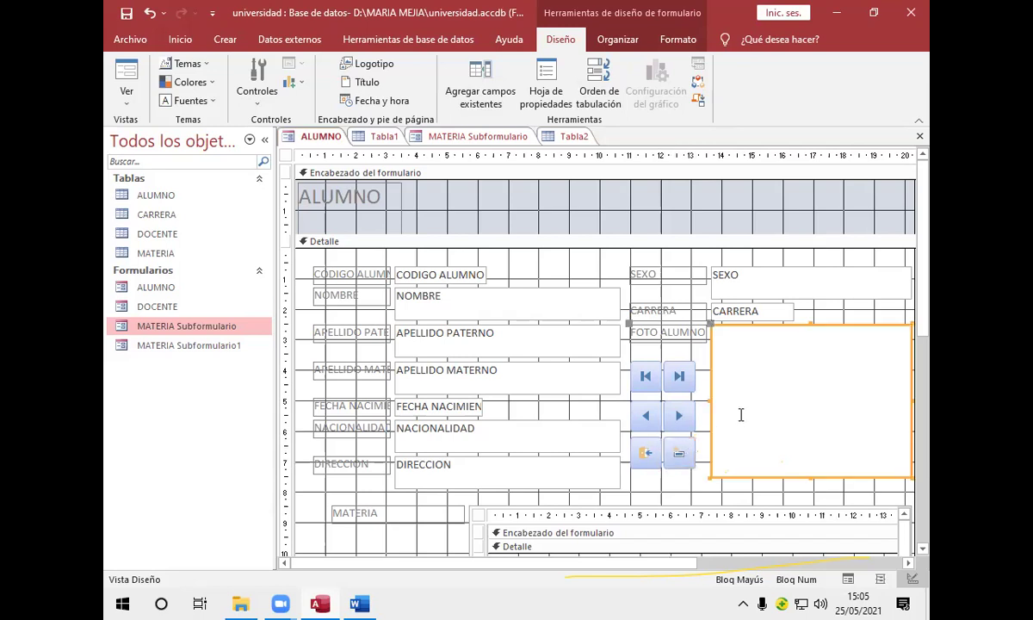
click(680, 484)
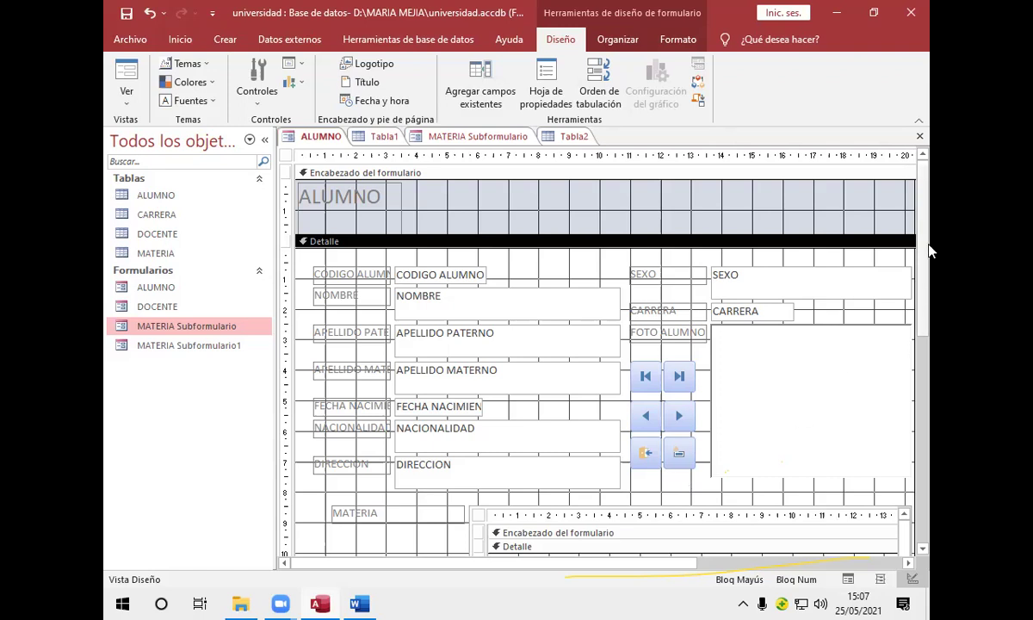
- Close the ALUMNO form saving its design changes, and close Tabla2, MATERIA Subformulario and Tabla1
click(919, 136)
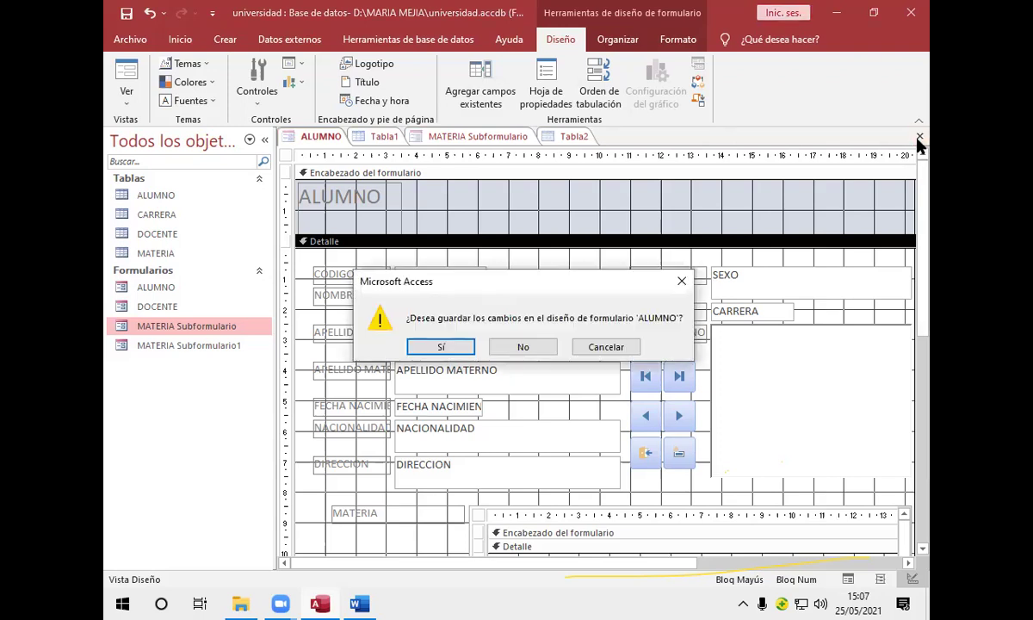
click(441, 346)
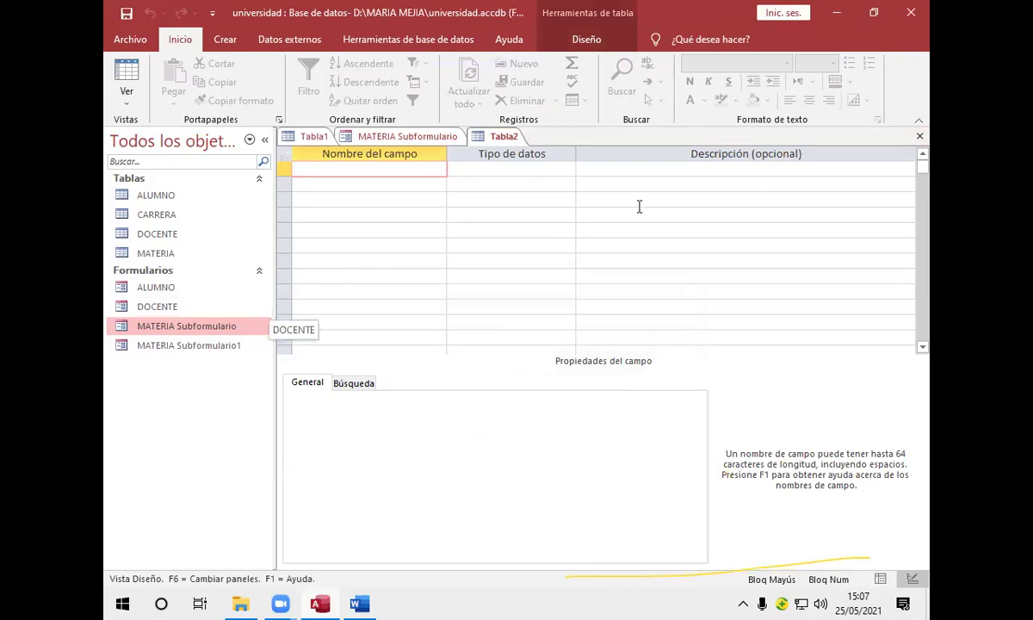
click(919, 138)
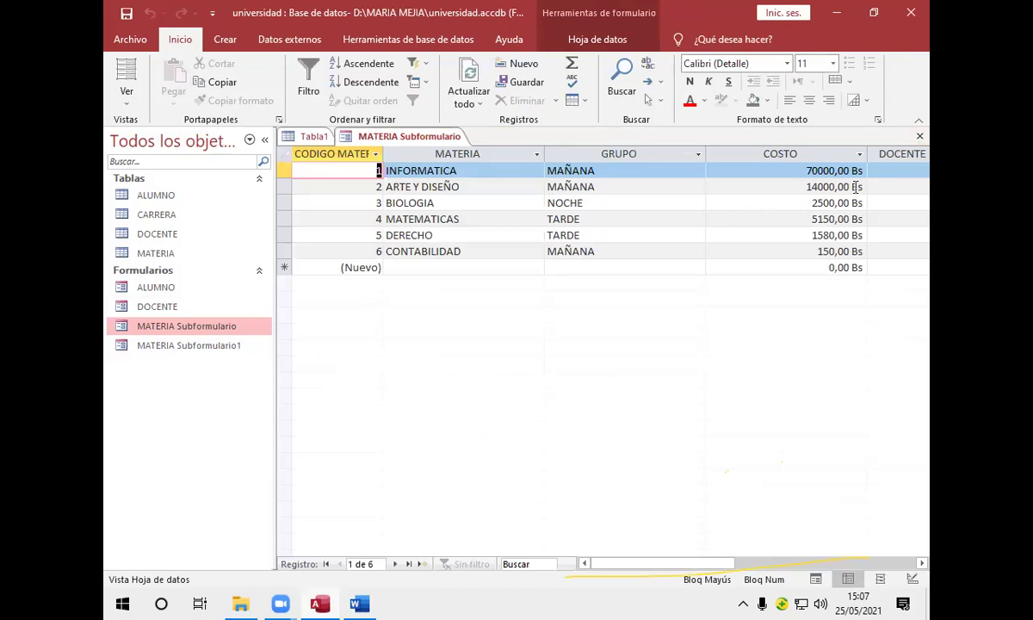
click(919, 137)
click(920, 138)
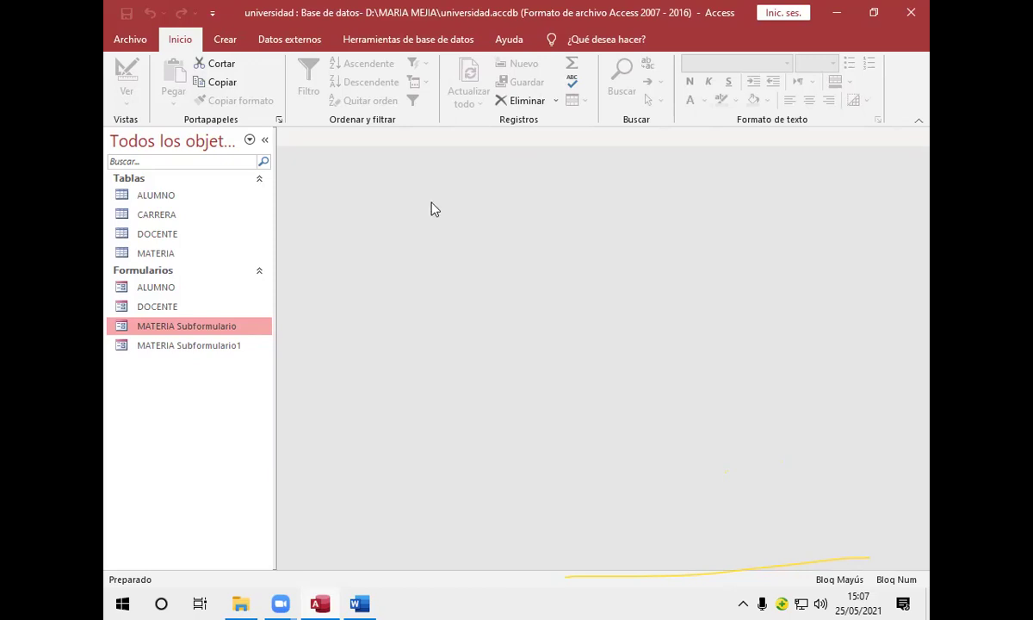
- Open the DOCENTE form and switch it to design view
double_click(240, 311)
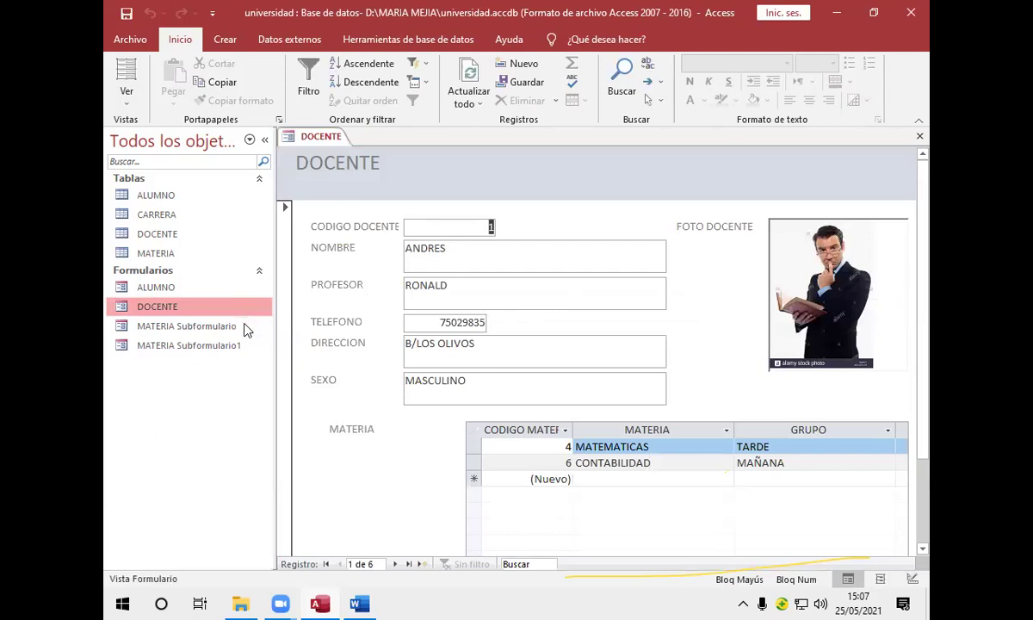
click(242, 326)
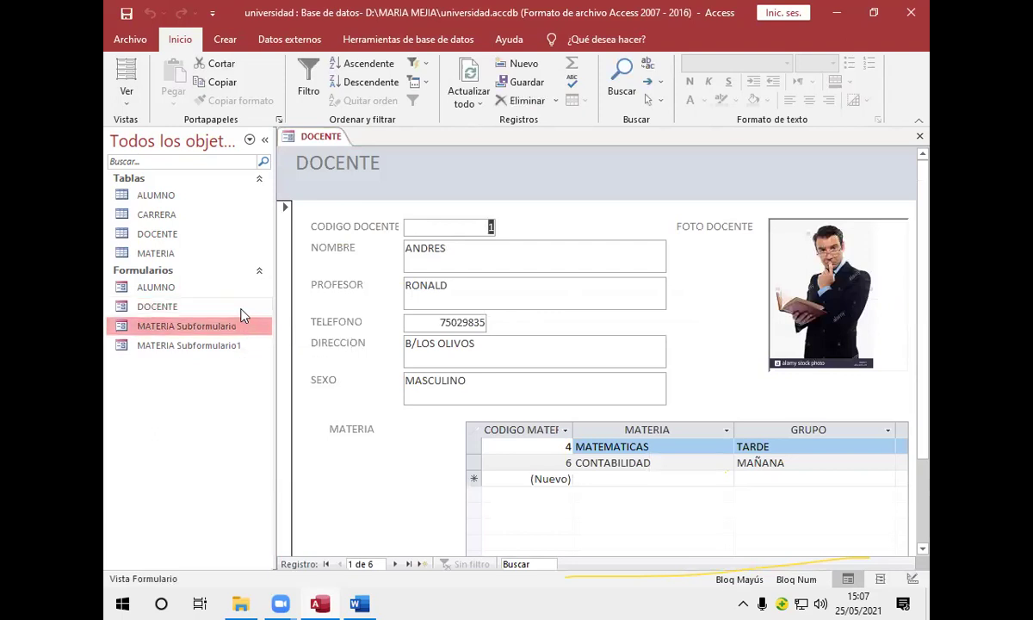
click(242, 315)
right_click(242, 315)
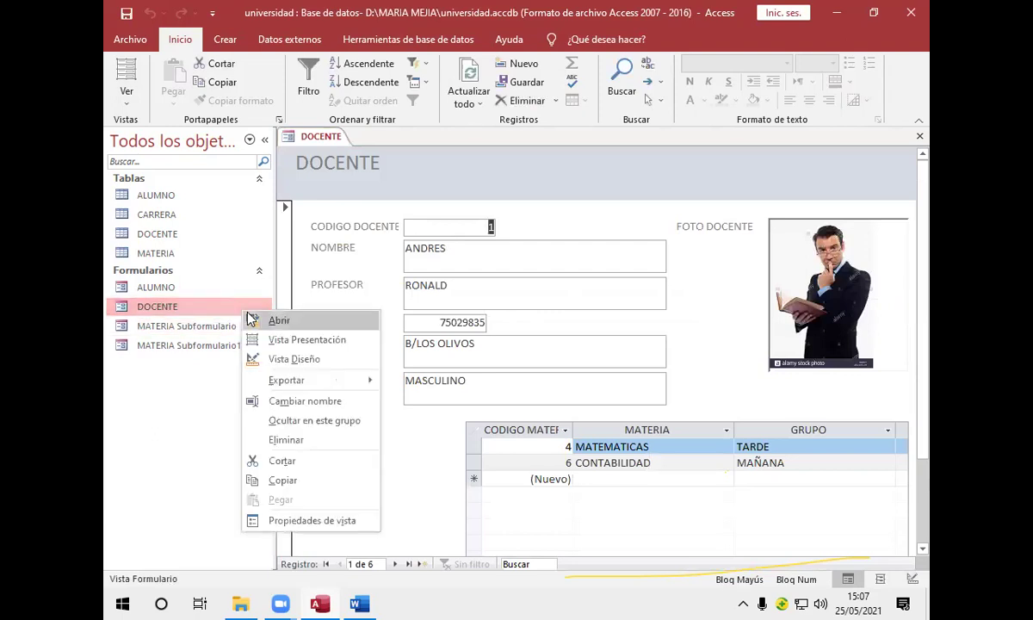
click(276, 359)
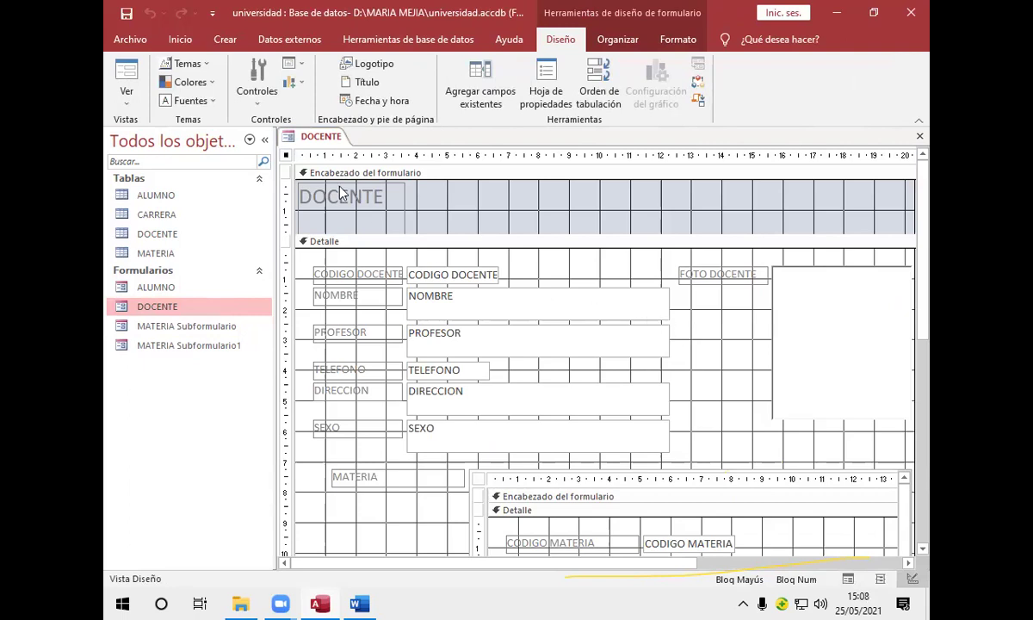
- Add a command button below the FOTO DOCENTE label with the navigation action Ir al primer registro and the image Ir al primero
click(276, 101)
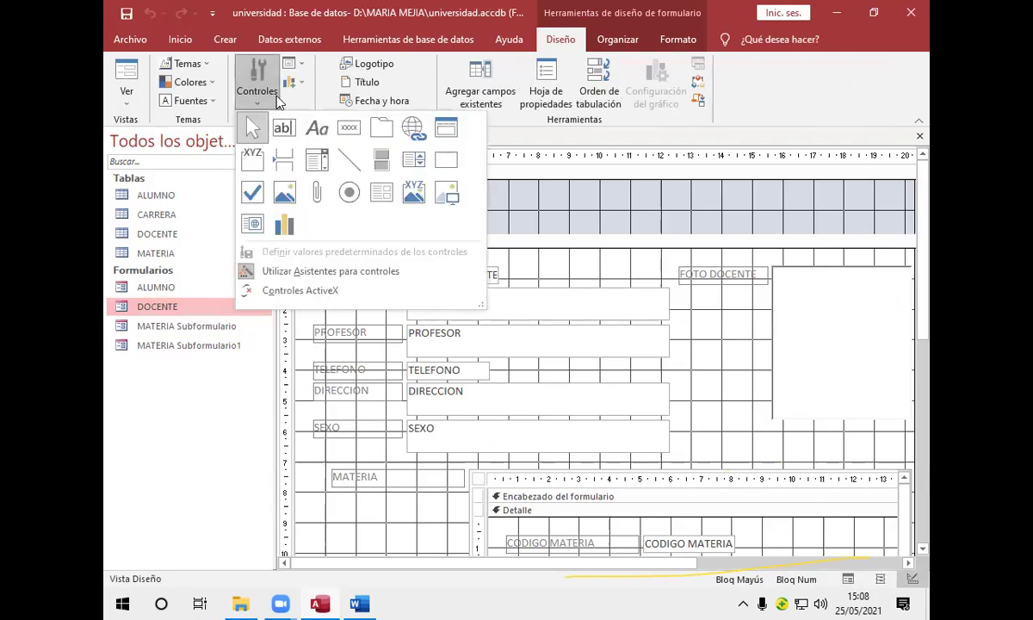
click(339, 122)
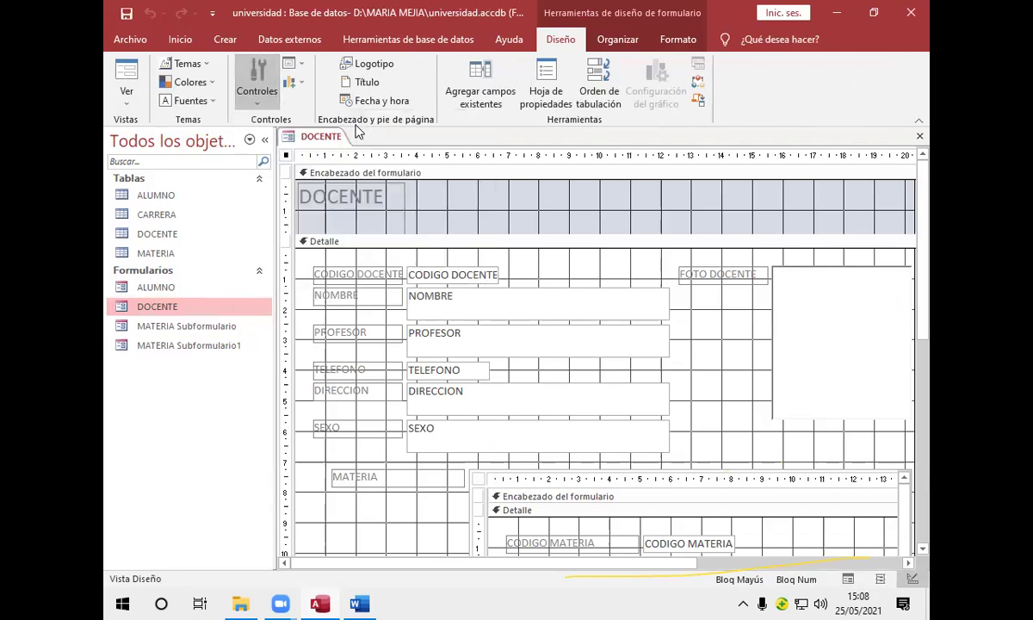
click(684, 314)
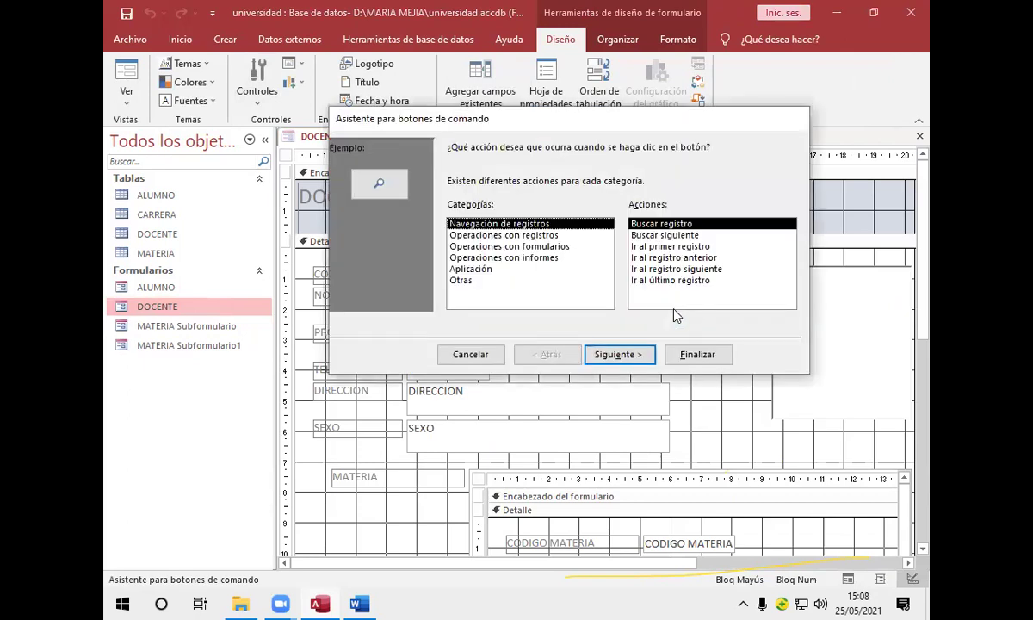
click(663, 248)
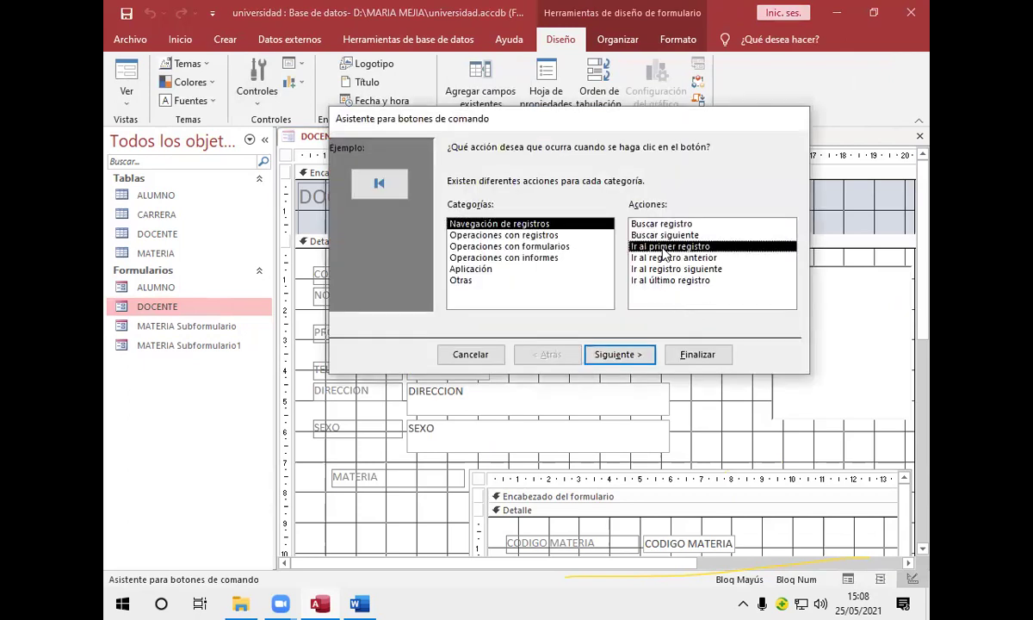
click(646, 354)
click(694, 358)
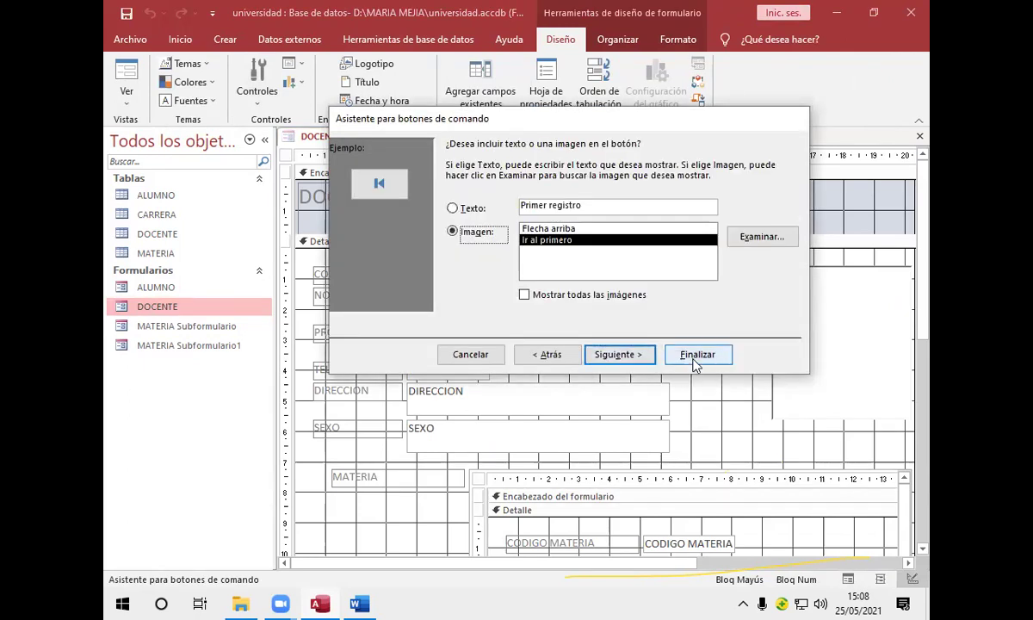
click(731, 334)
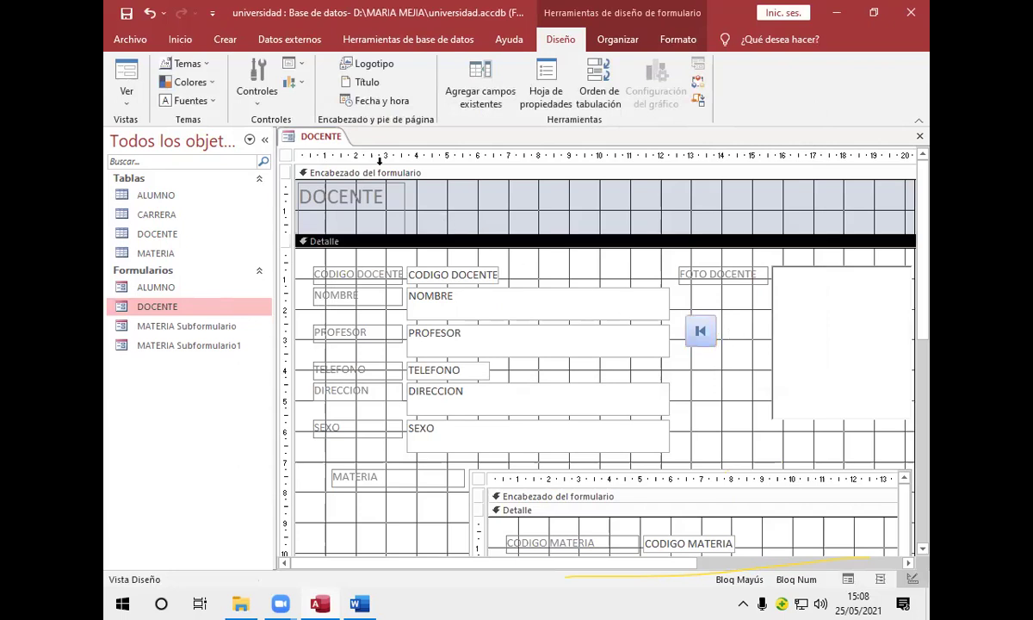
- Add a command button beside the first-record button with the navigation action Ir al último registro and the image Ir al último
click(257, 86)
click(349, 138)
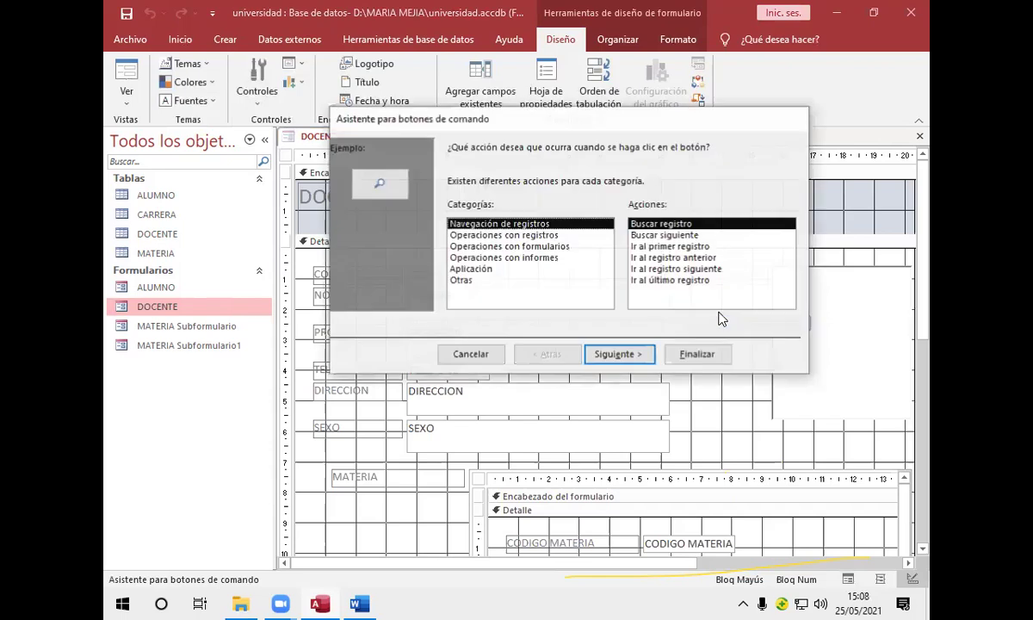
click(686, 280)
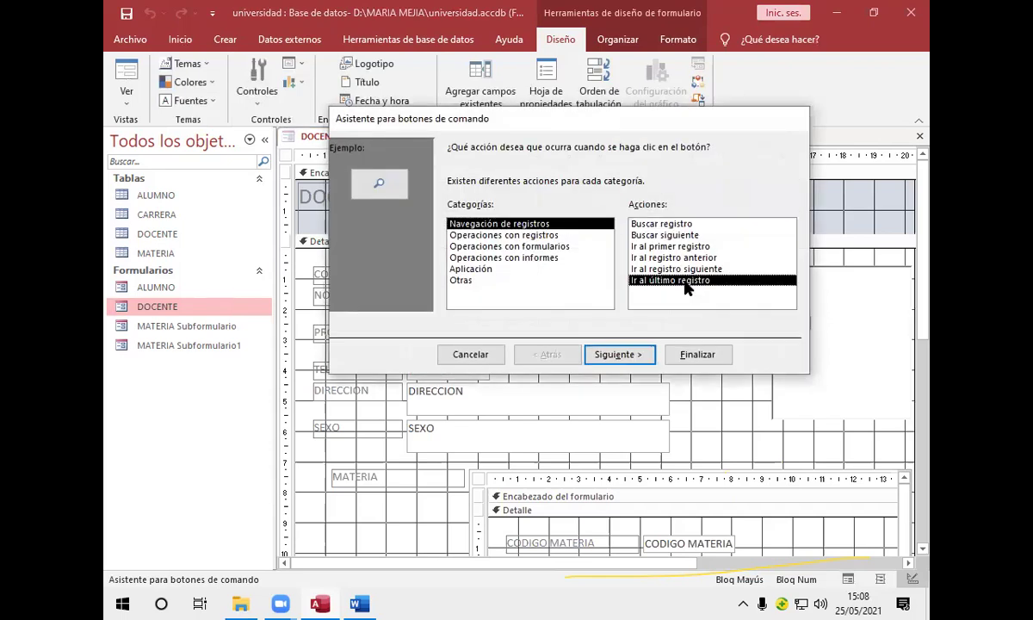
click(621, 354)
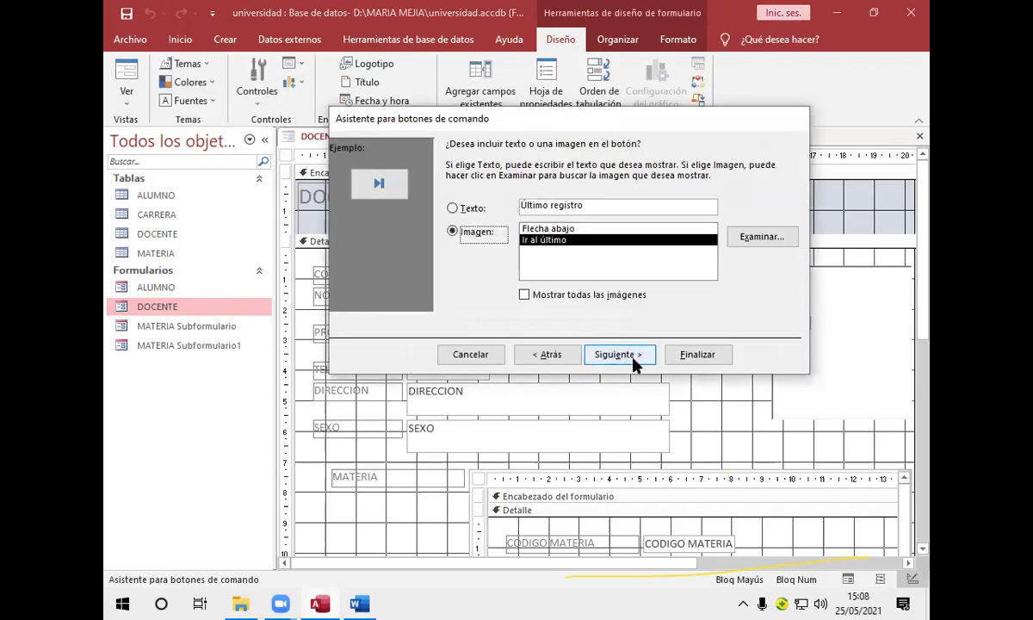
click(697, 354)
click(702, 369)
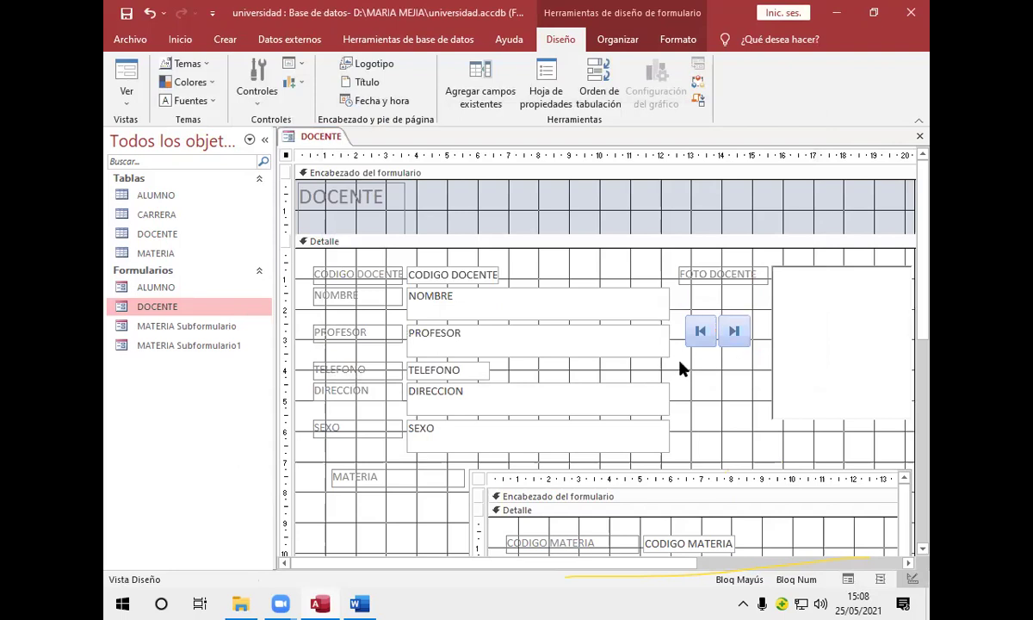
- Add a command button below the first-record button with the navigation action Ir al registro anterior and the image Ir al anterior
click(256, 86)
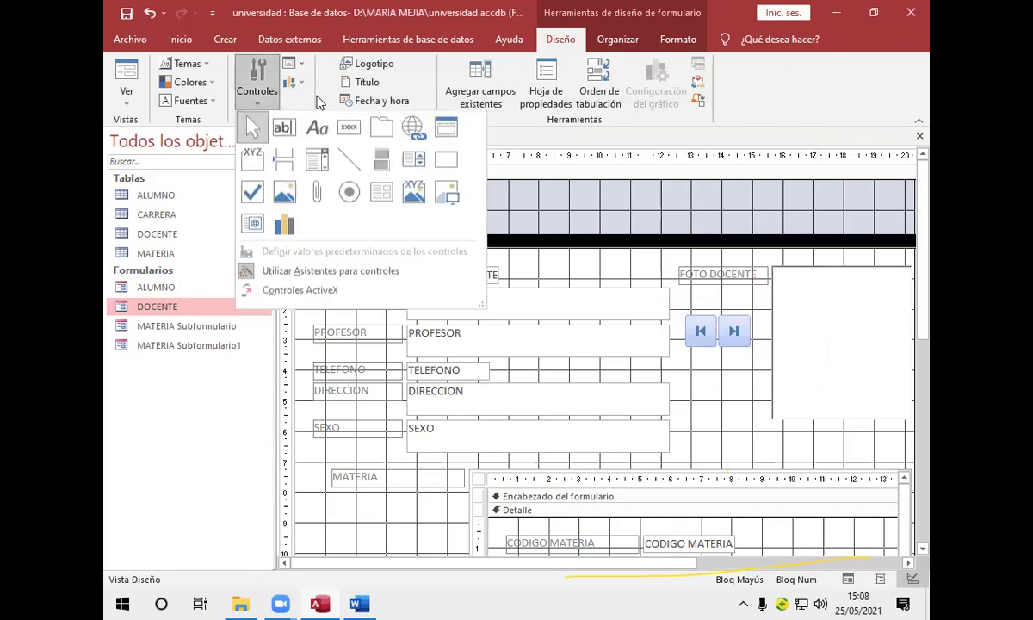
click(349, 128)
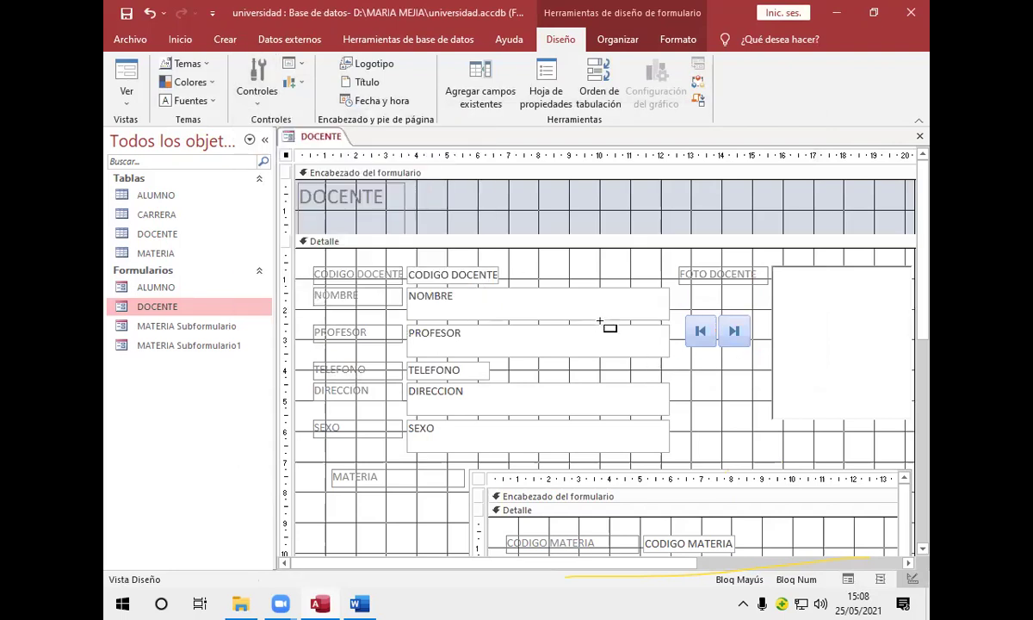
click(685, 356)
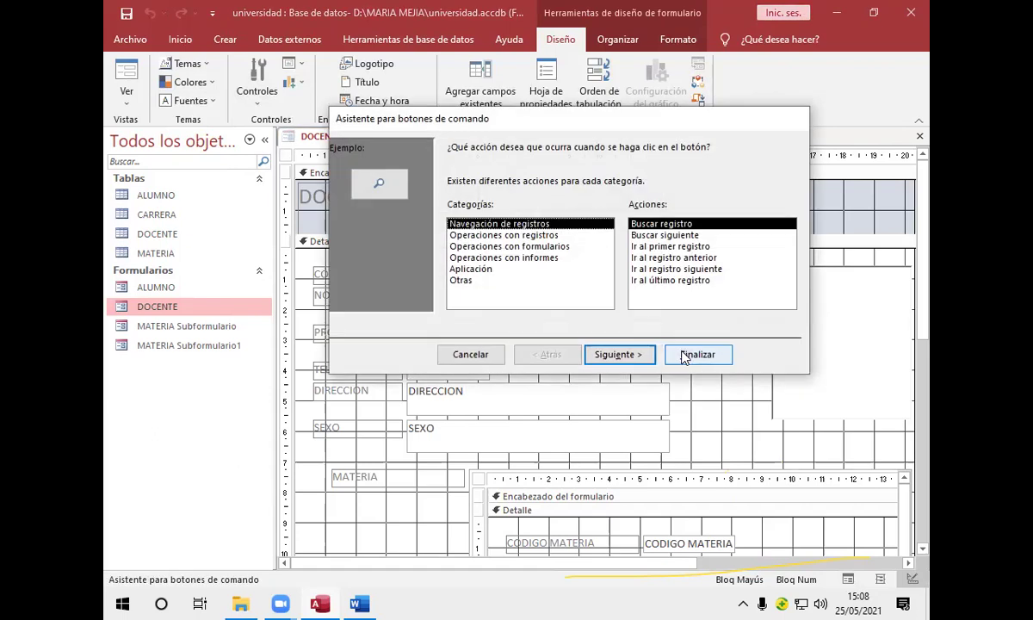
click(674, 258)
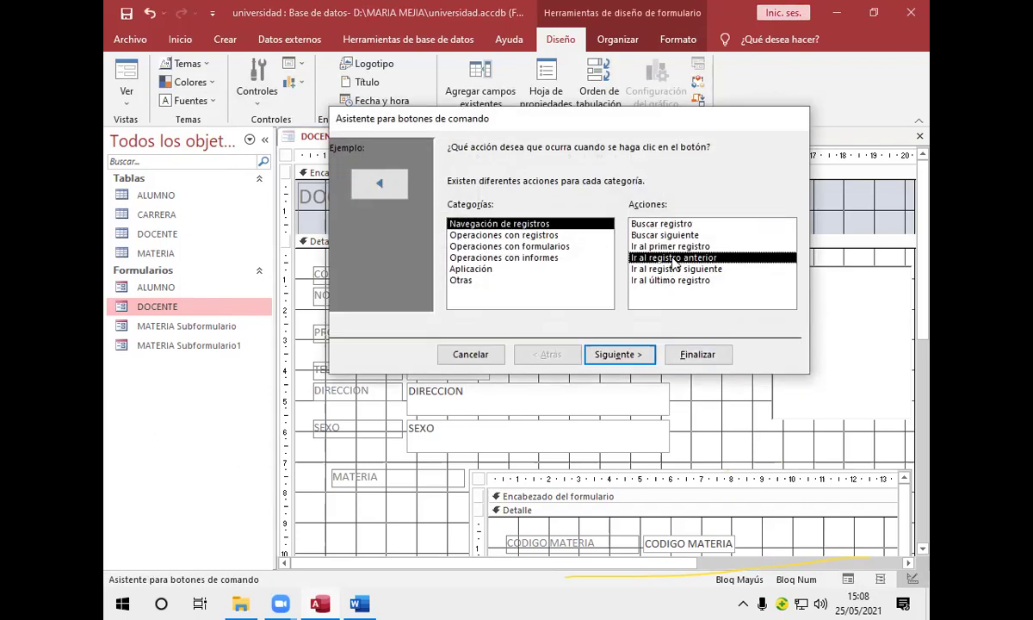
click(618, 354)
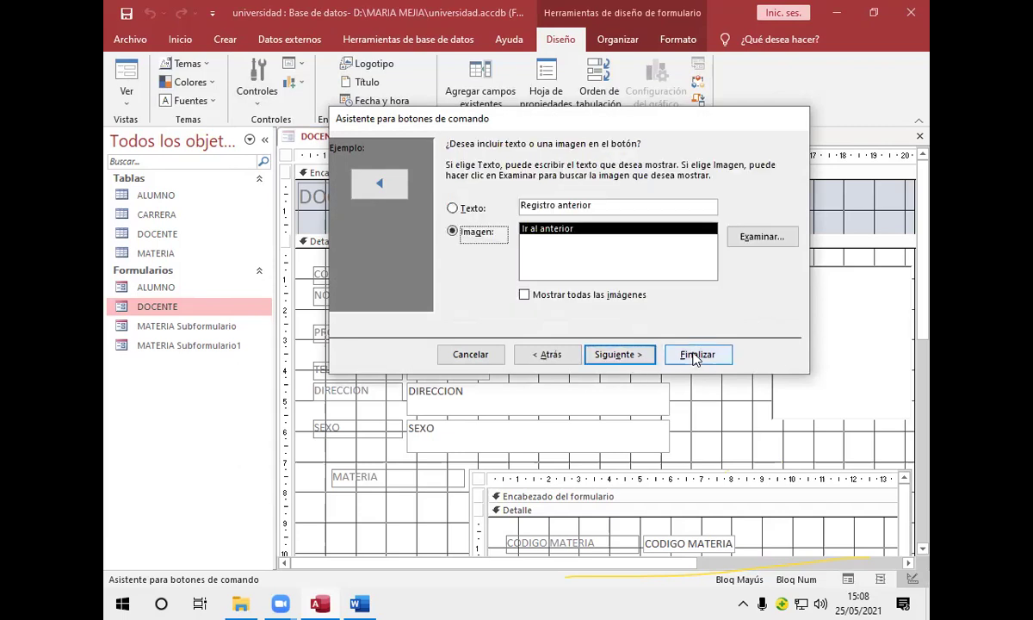
click(697, 354)
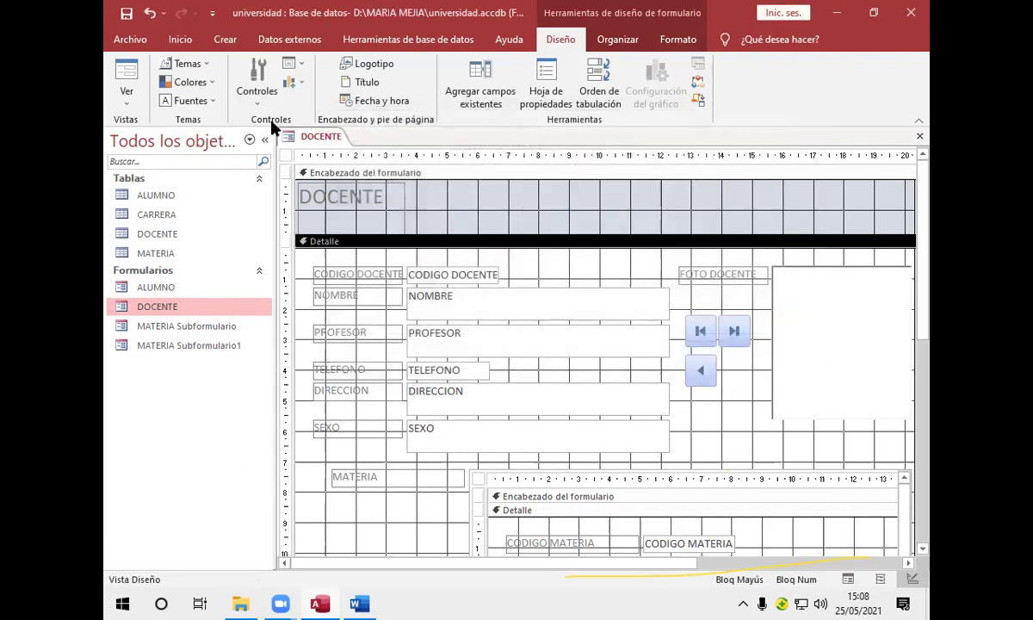
- Add a command button beside the previous-record button with the navigation action Ir al registro siguiente, keeping its default image
click(257, 86)
click(353, 129)
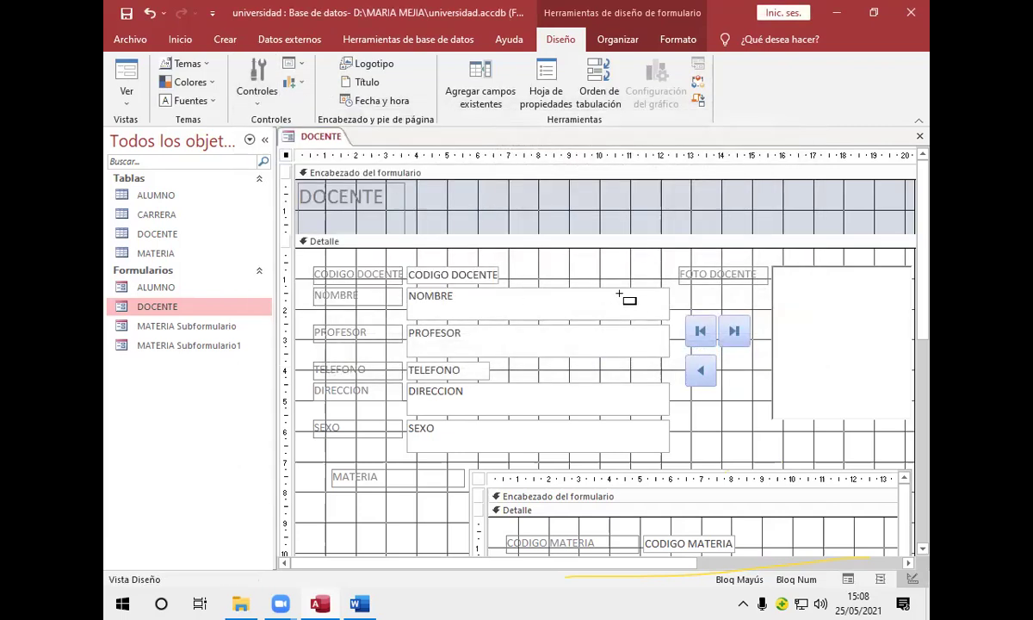
click(722, 354)
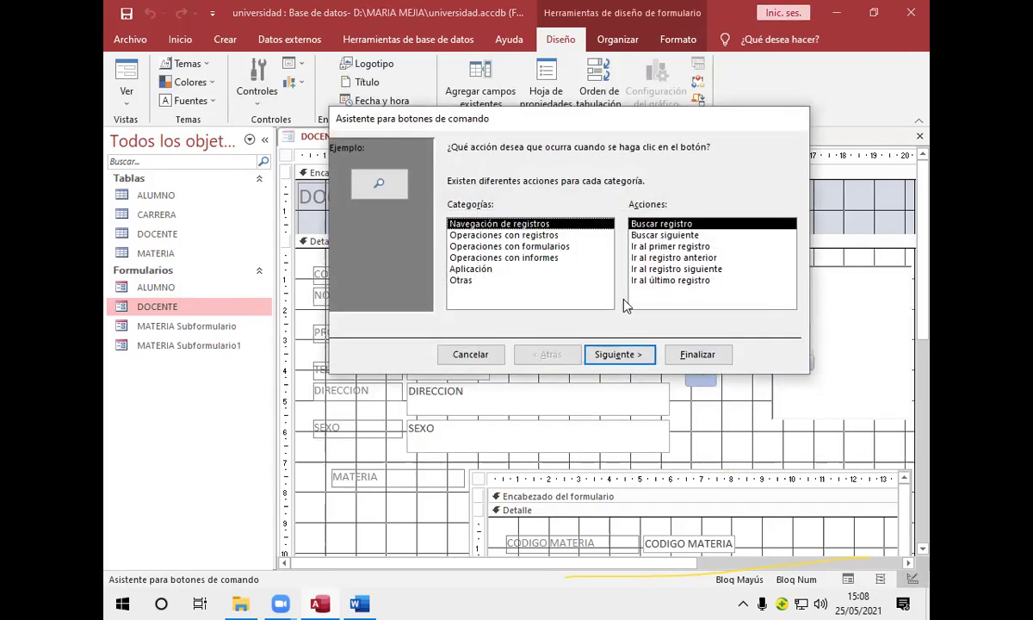
click(668, 270)
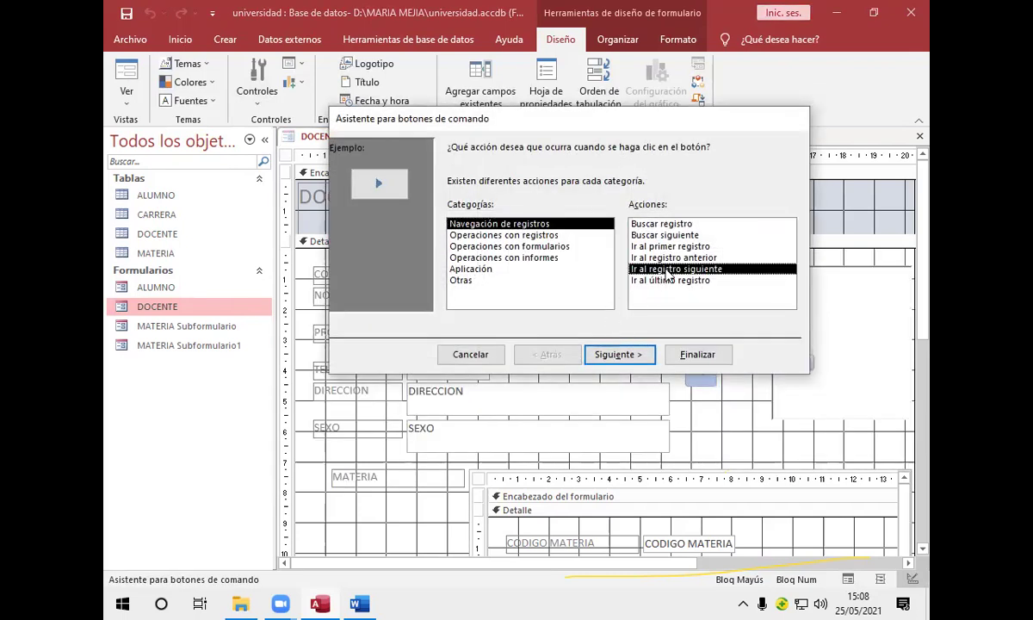
click(649, 355)
click(691, 359)
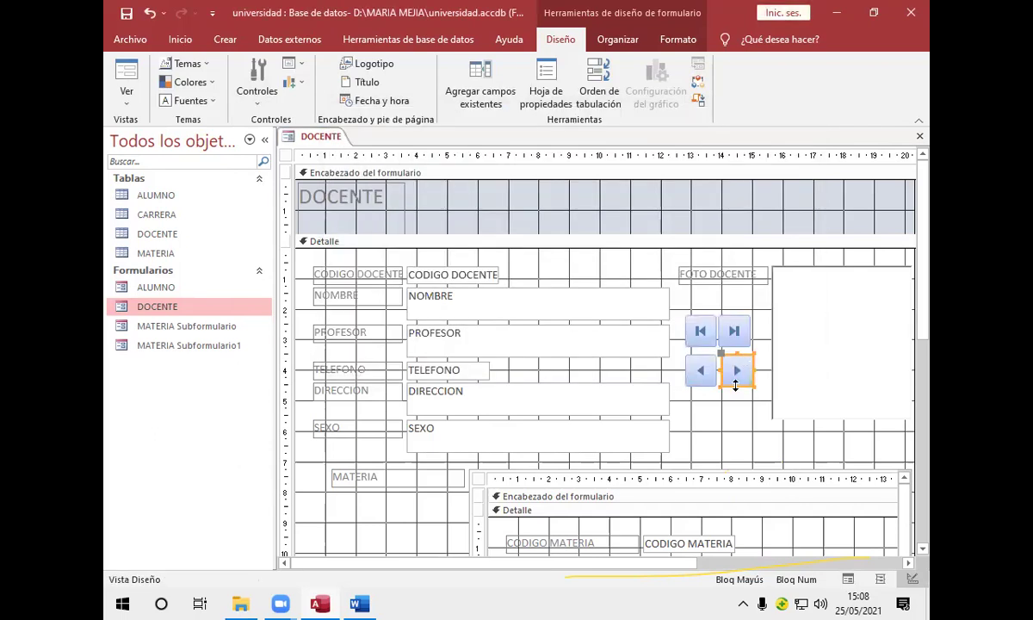
- Add a command button below the previous-record button with the form operation Cerrar formulario, keeping its default image
click(258, 95)
click(349, 129)
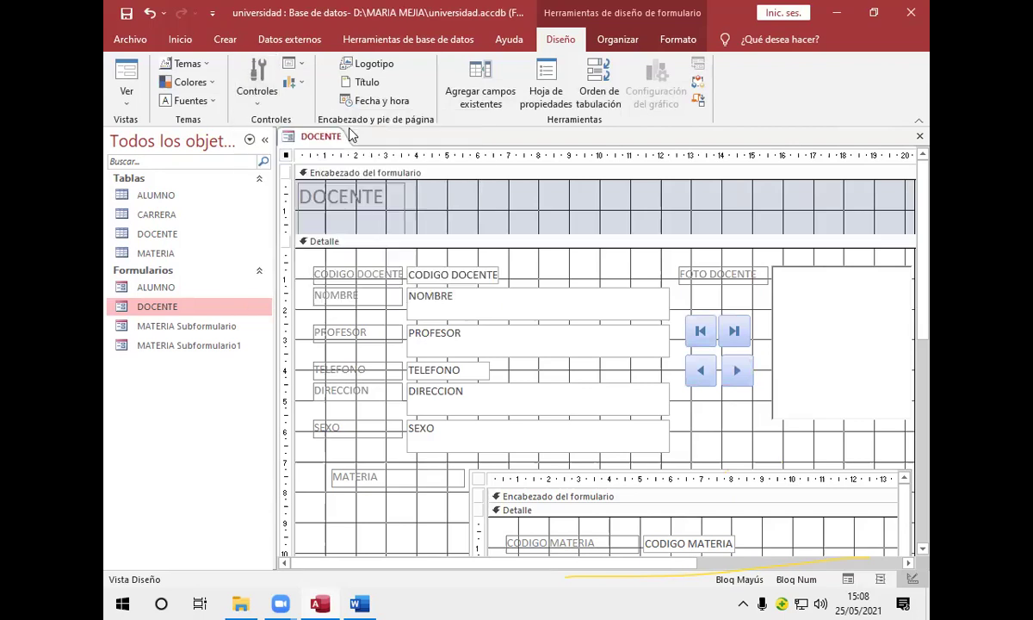
click(688, 388)
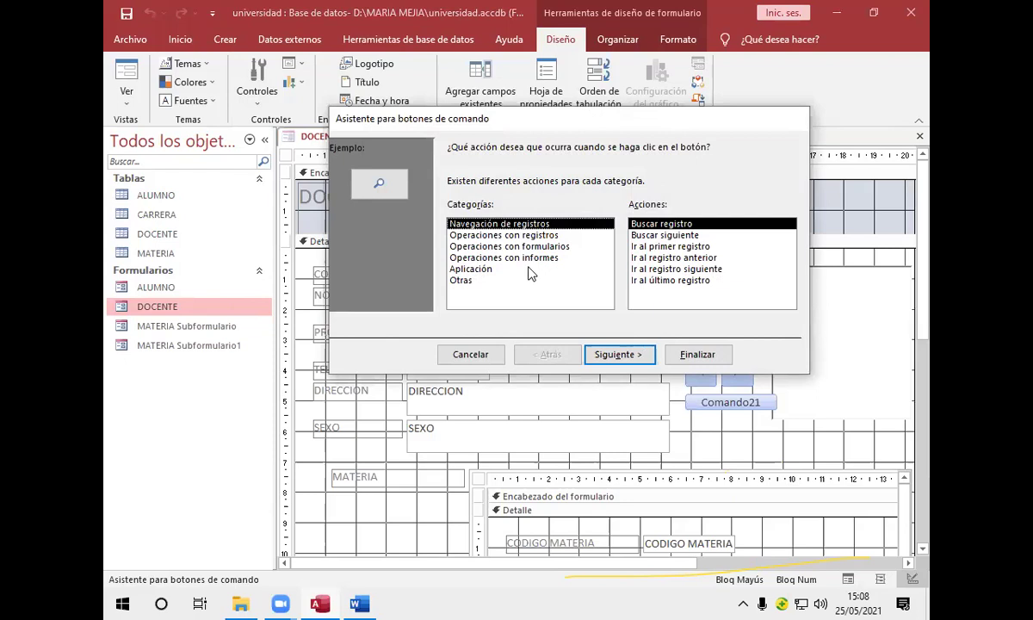
click(542, 236)
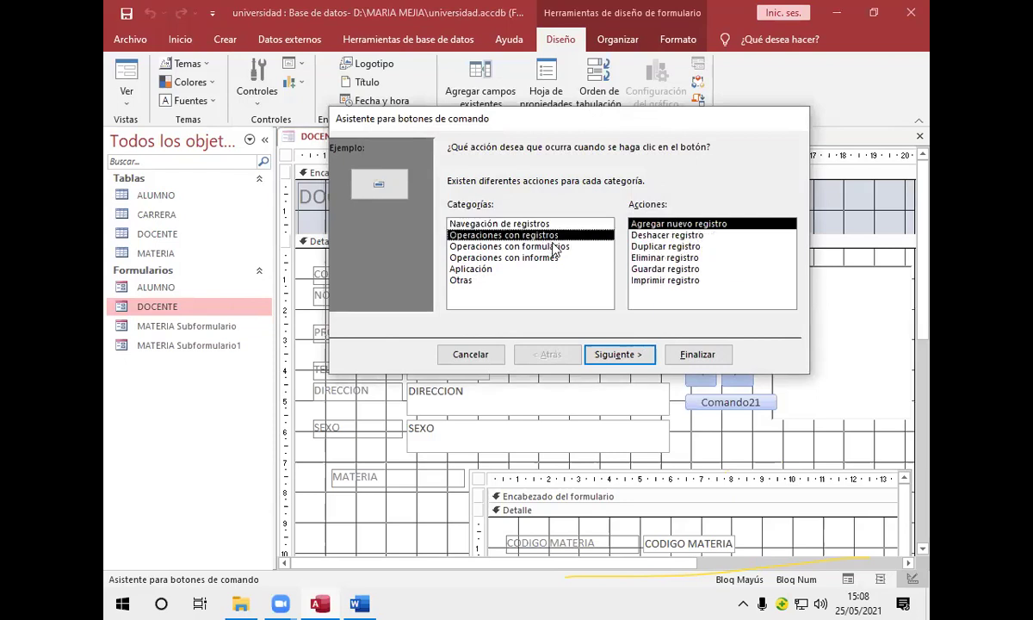
click(640, 259)
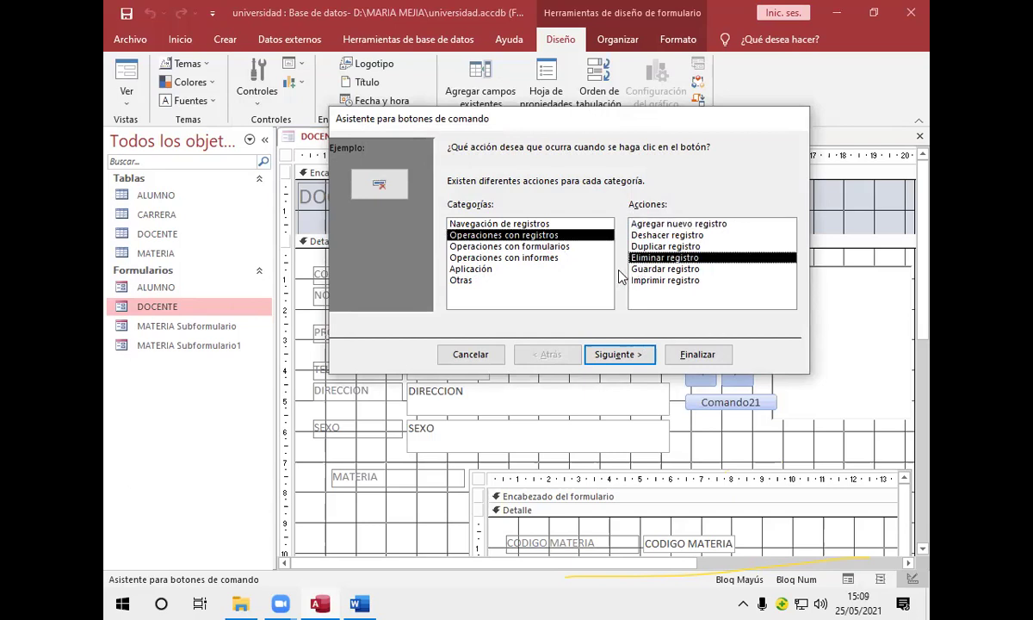
click(576, 247)
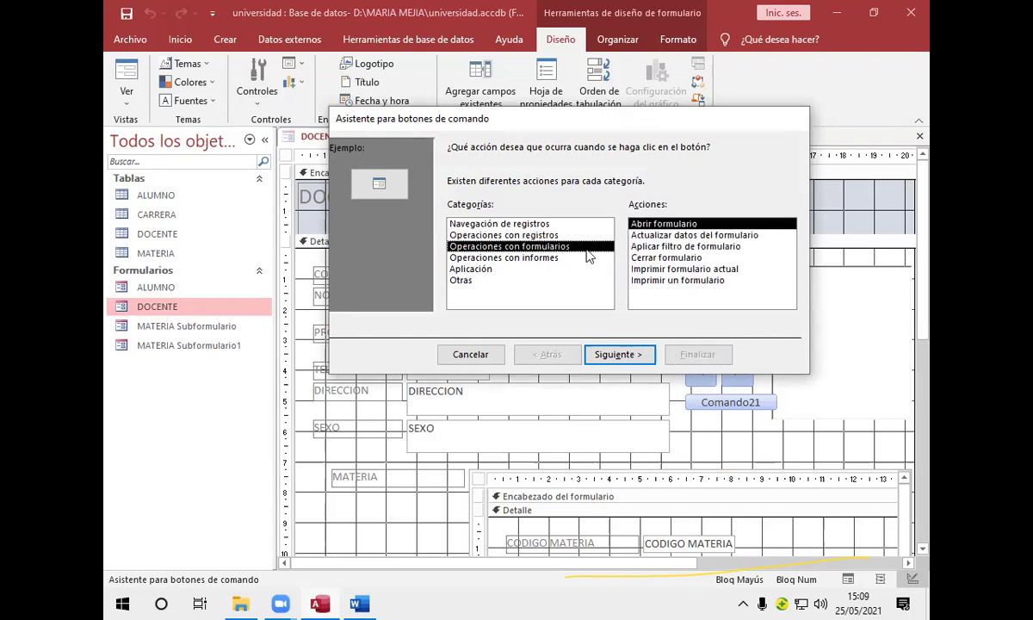
click(658, 258)
click(636, 354)
click(696, 354)
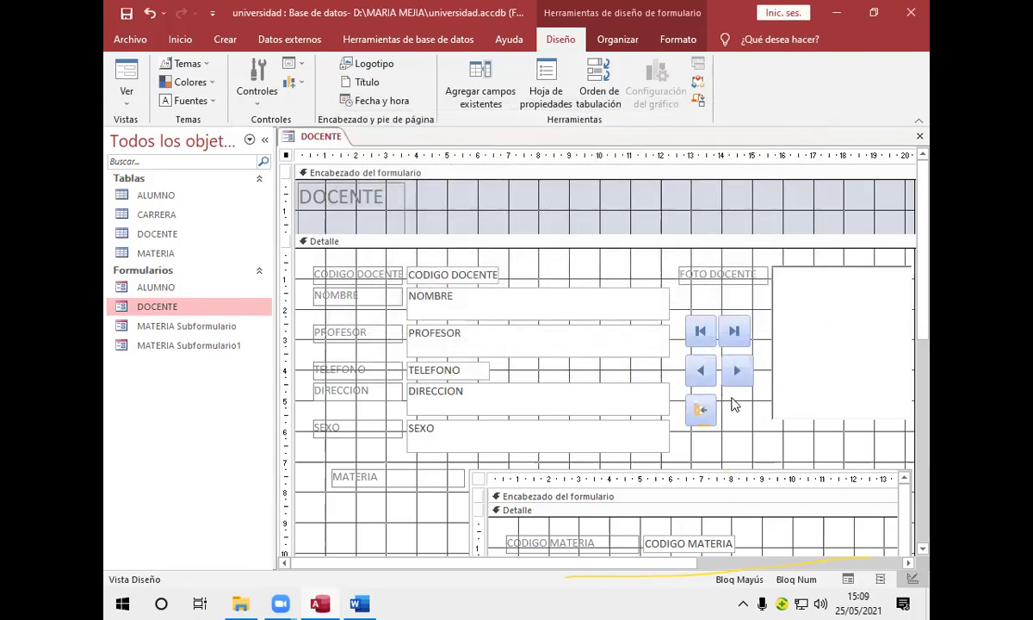
- Add a command button beside the close-form button with the record operation Agregar nuevo registro and the image Ir a nuevo
click(258, 87)
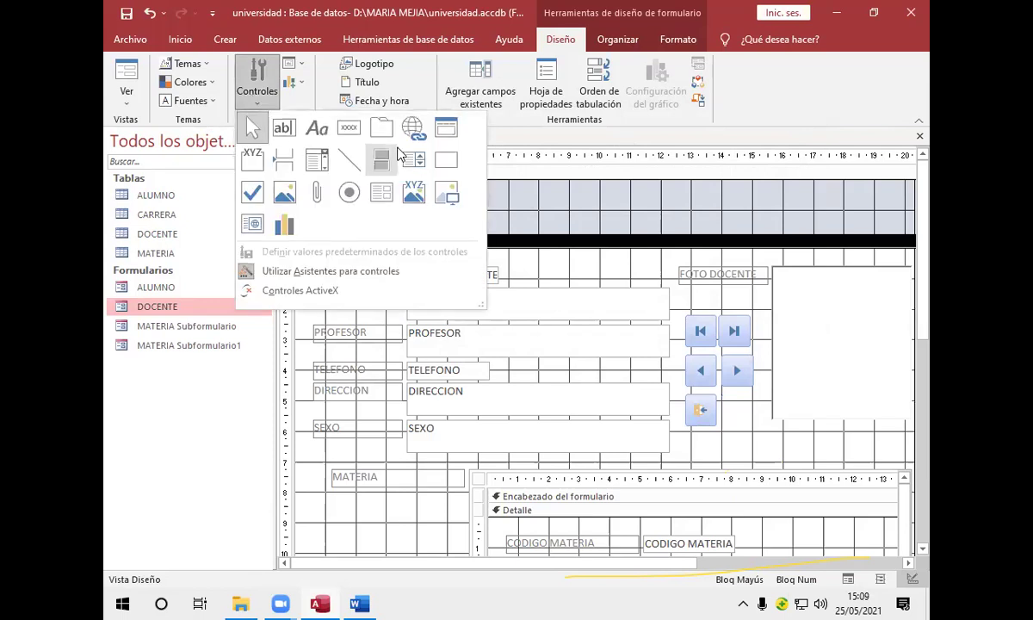
click(348, 127)
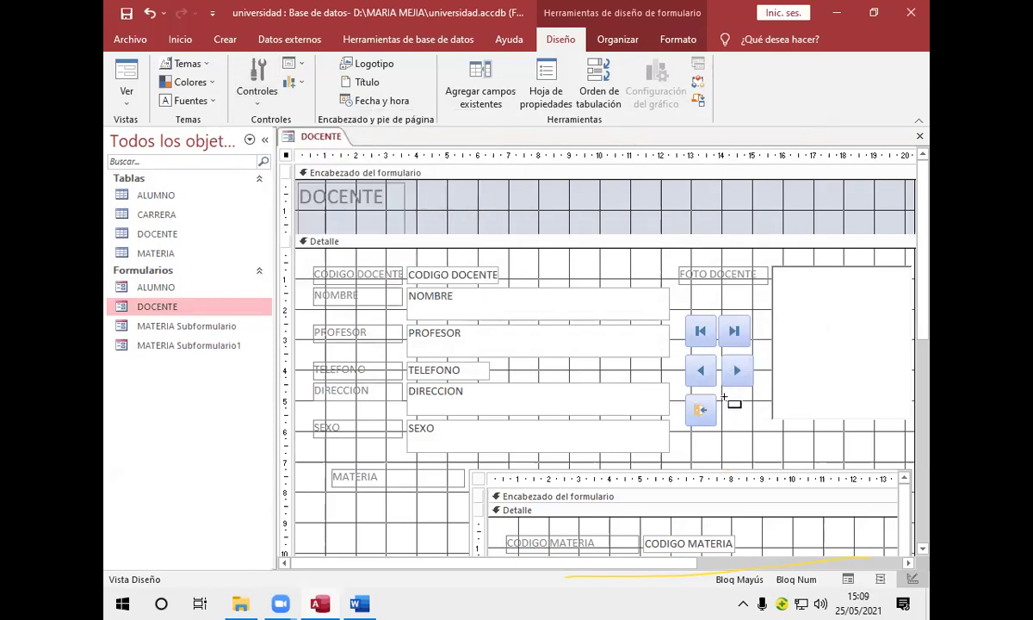
click(725, 398)
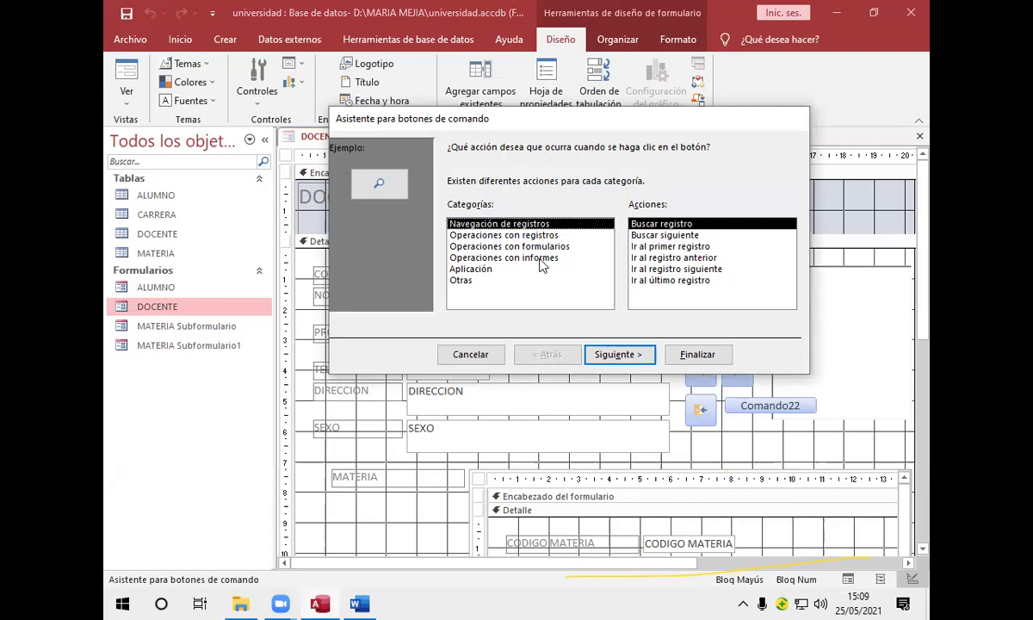
click(517, 235)
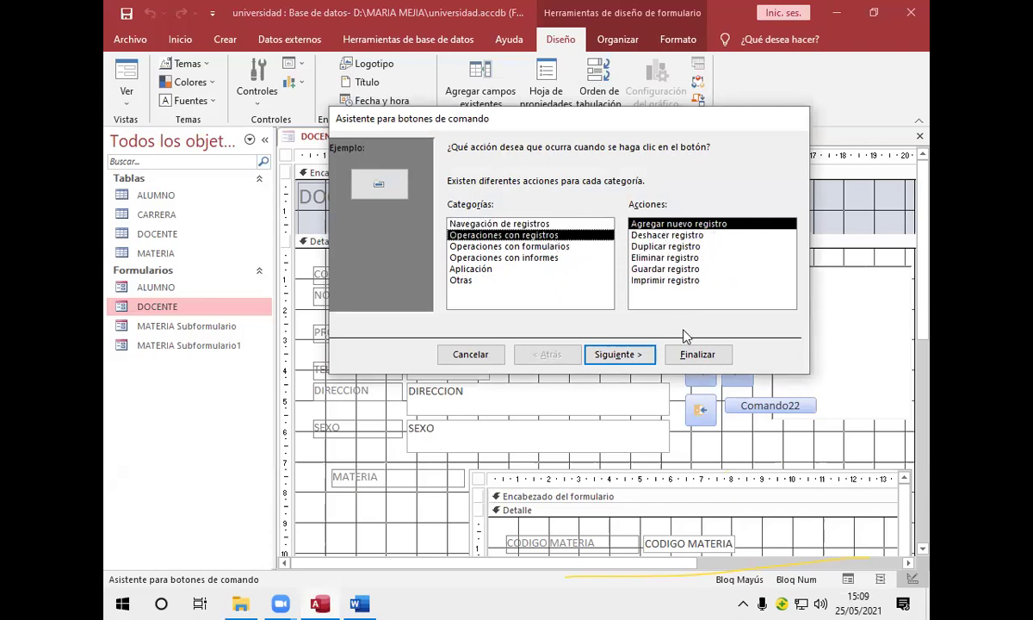
click(631, 360)
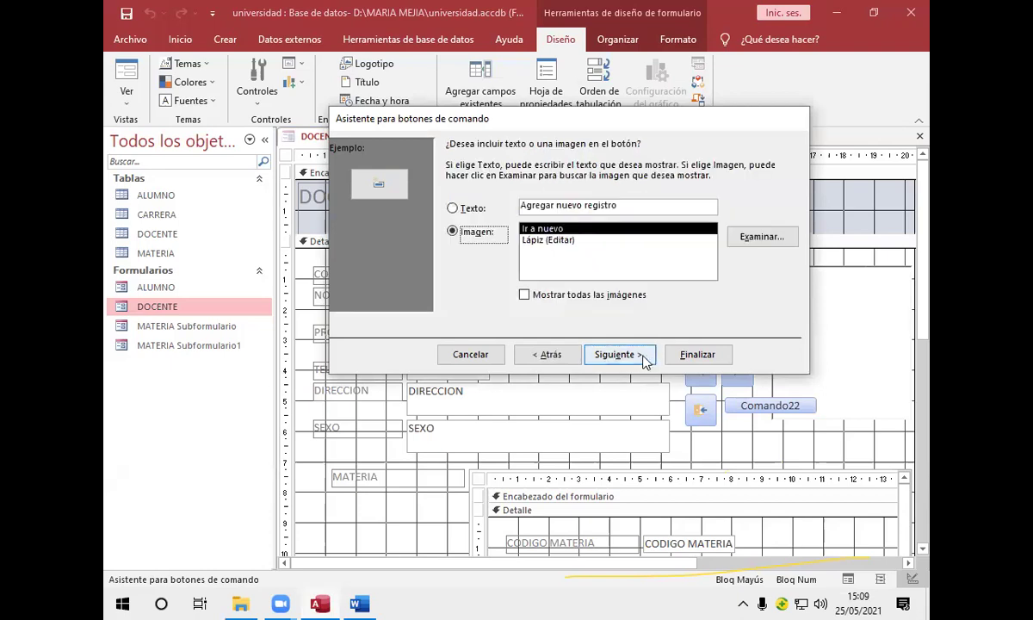
click(694, 355)
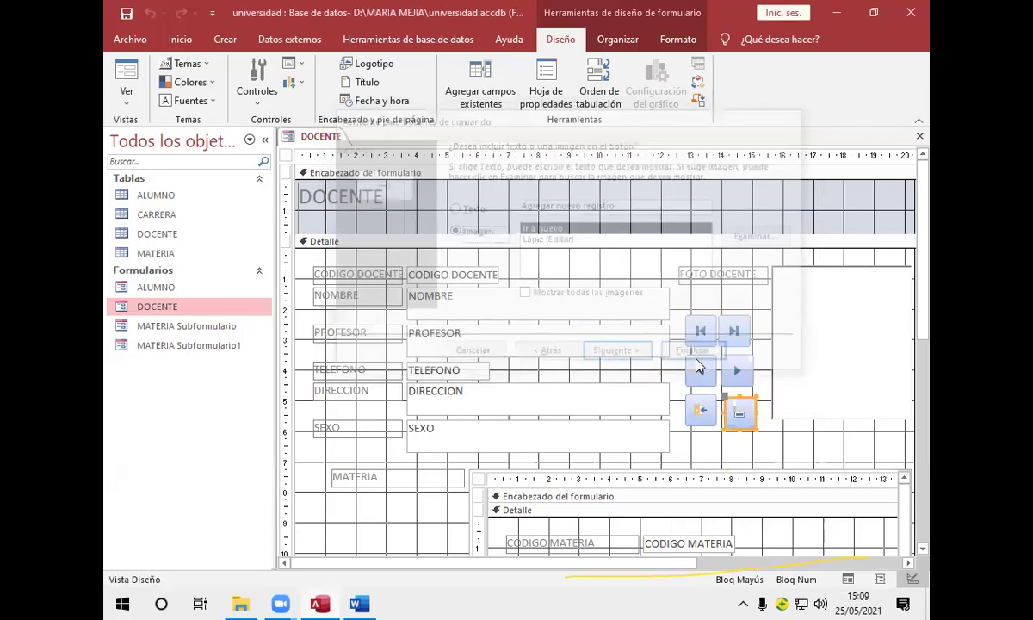
- Nudge the next-record and new-record buttons into line under the last-record button, close beside their neighbouring buttons
click(725, 409)
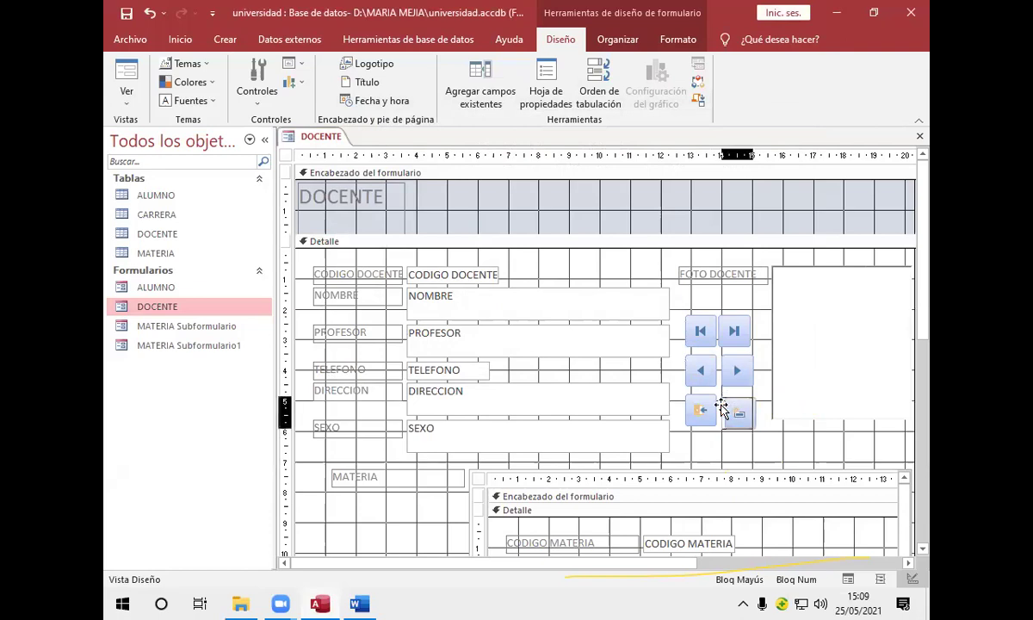
click(724, 406)
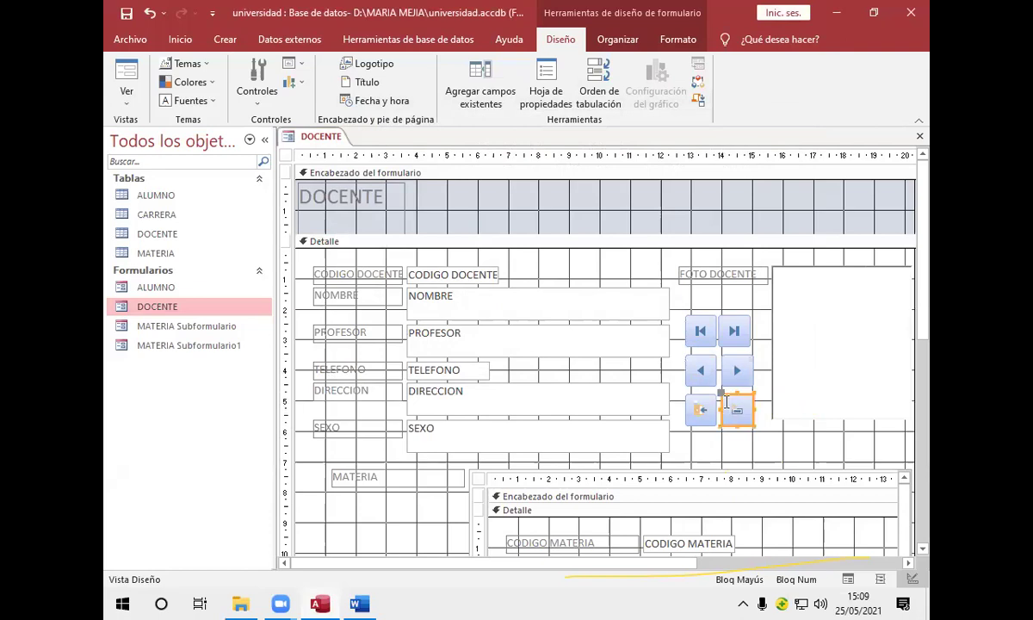
click(728, 371)
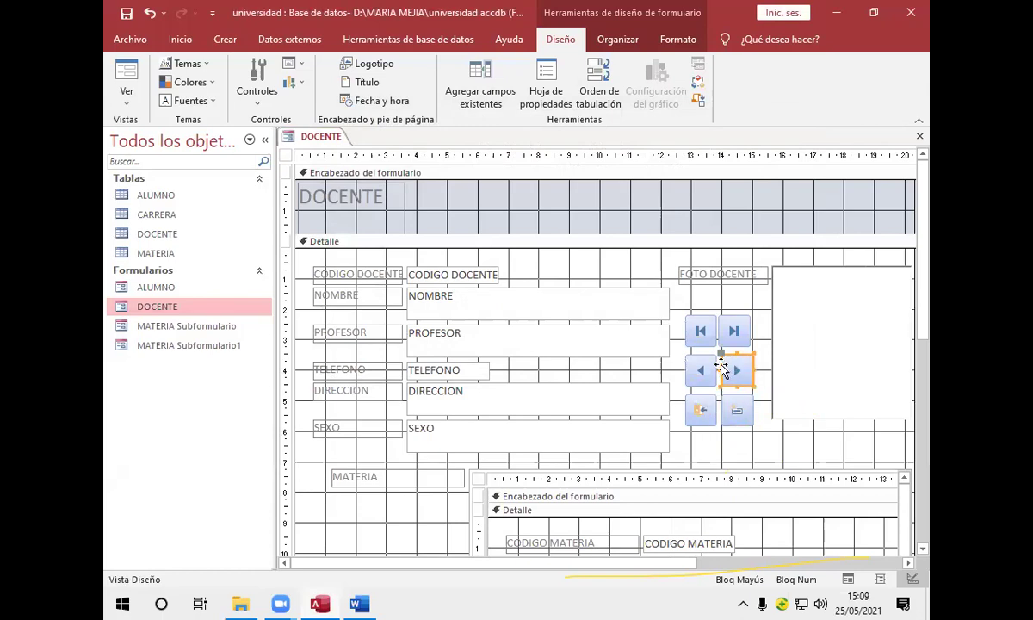
click(721, 368)
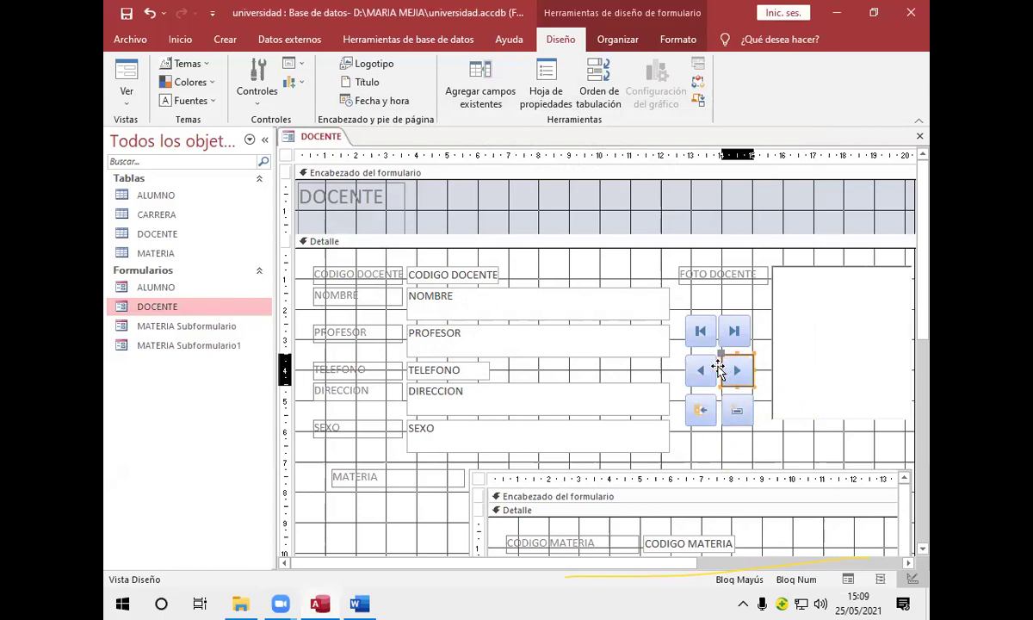
click(734, 411)
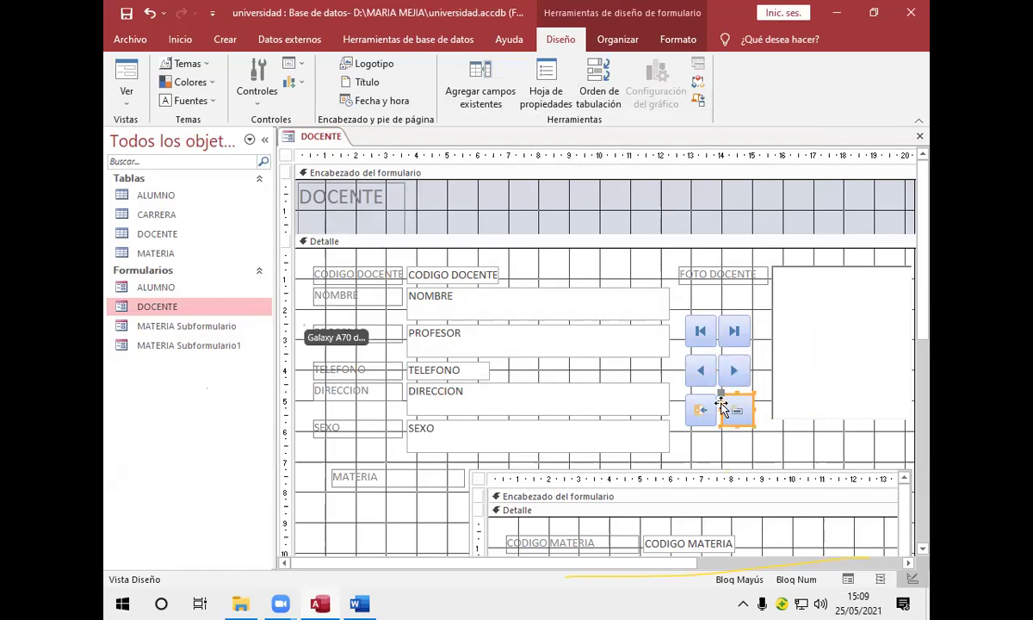
click(722, 406)
drag(721, 407, 720, 405)
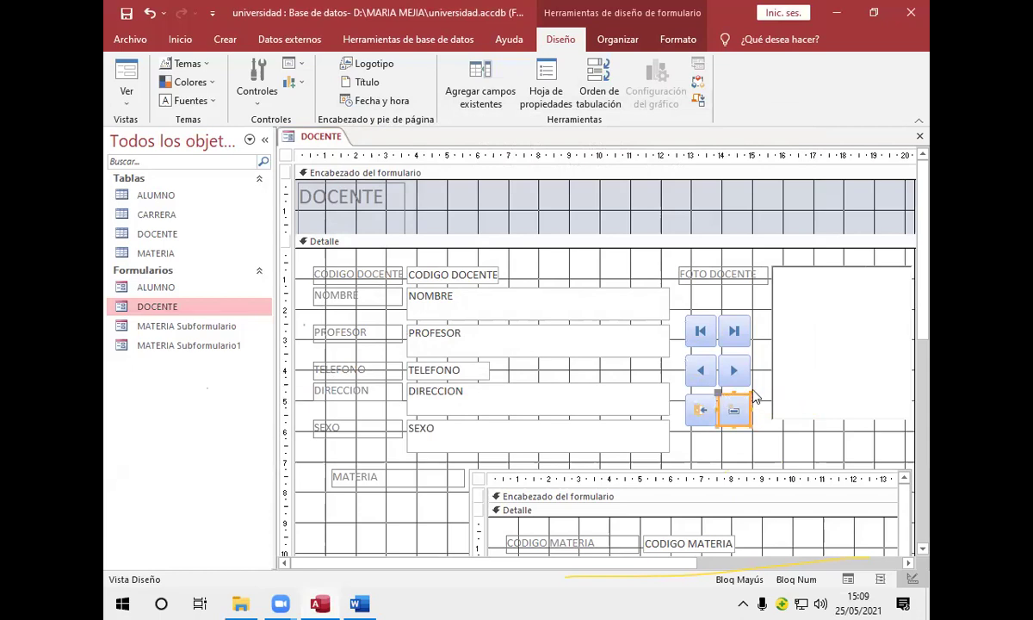
- Close the DOCENTE form, saving its design changes
click(761, 402)
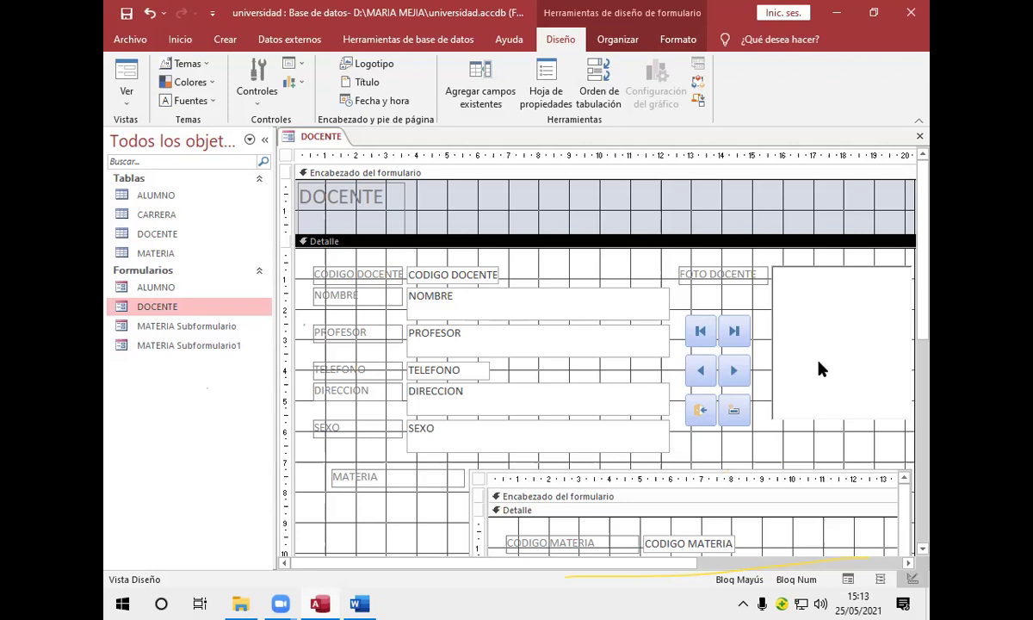
click(920, 137)
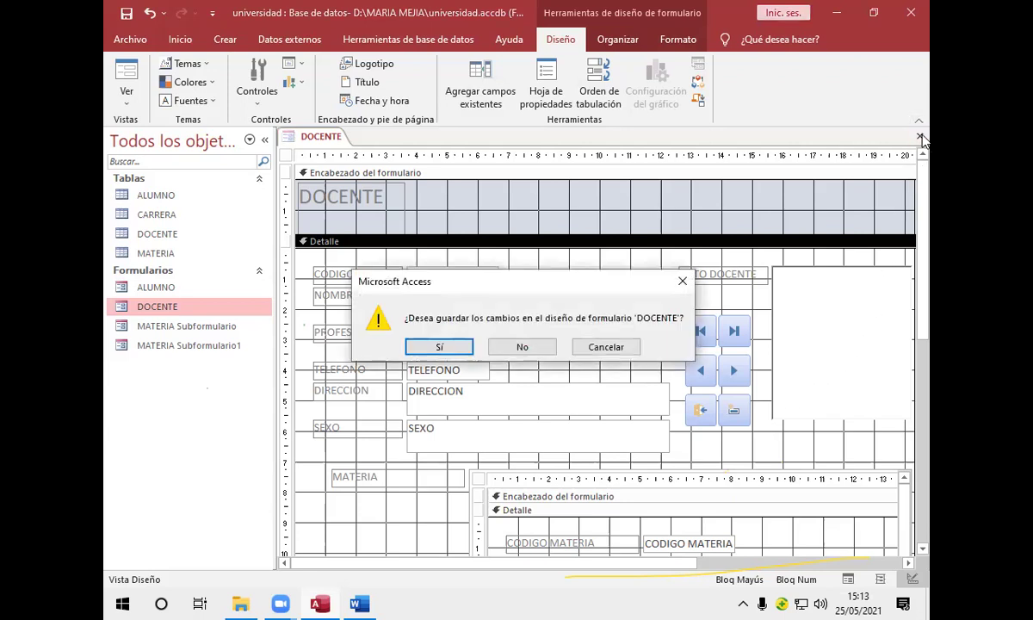
click(427, 351)
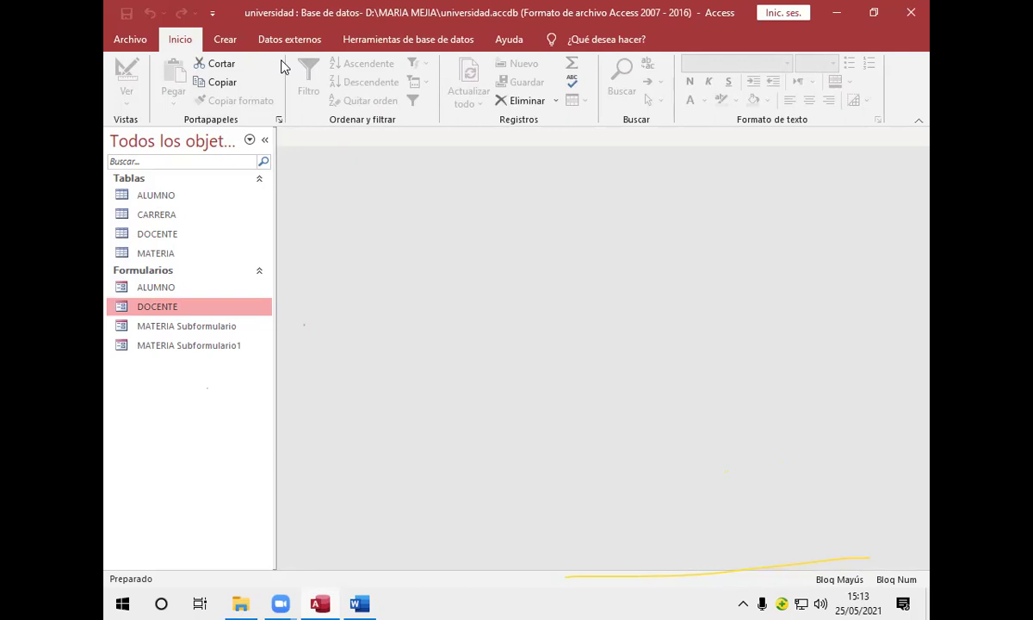
- Create a new query in design view and add the ALUMNO, CARRERA, DOCENTE and MATERIA tables to it
click(229, 41)
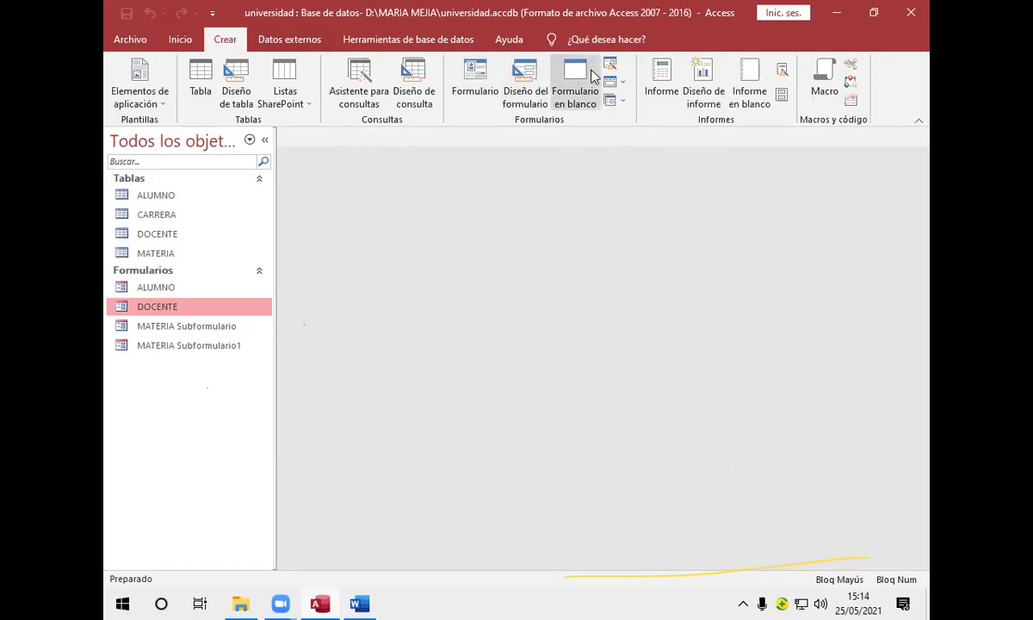
click(425, 103)
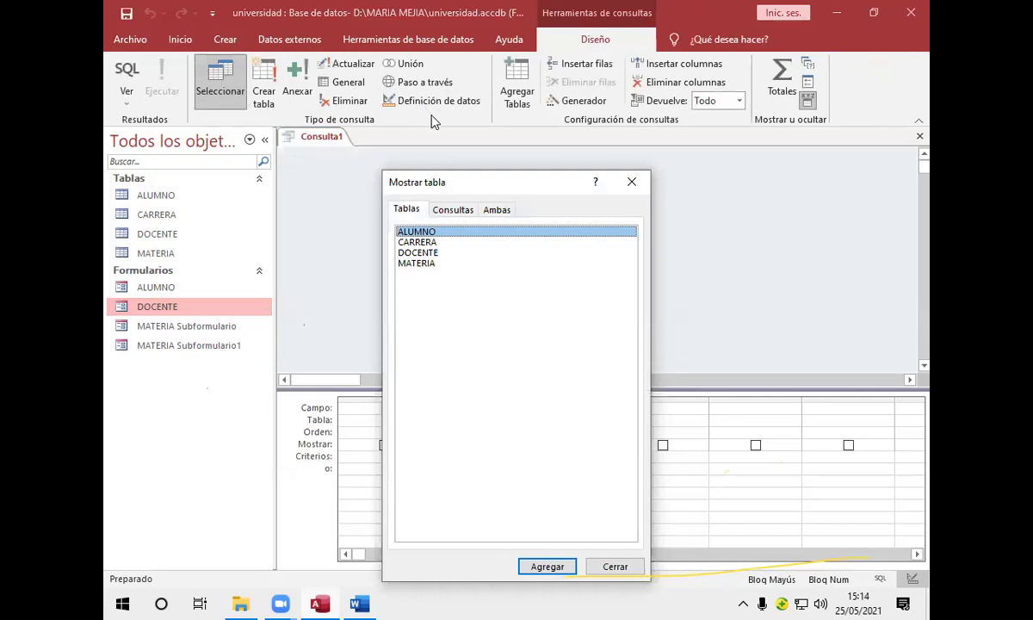
click(454, 293)
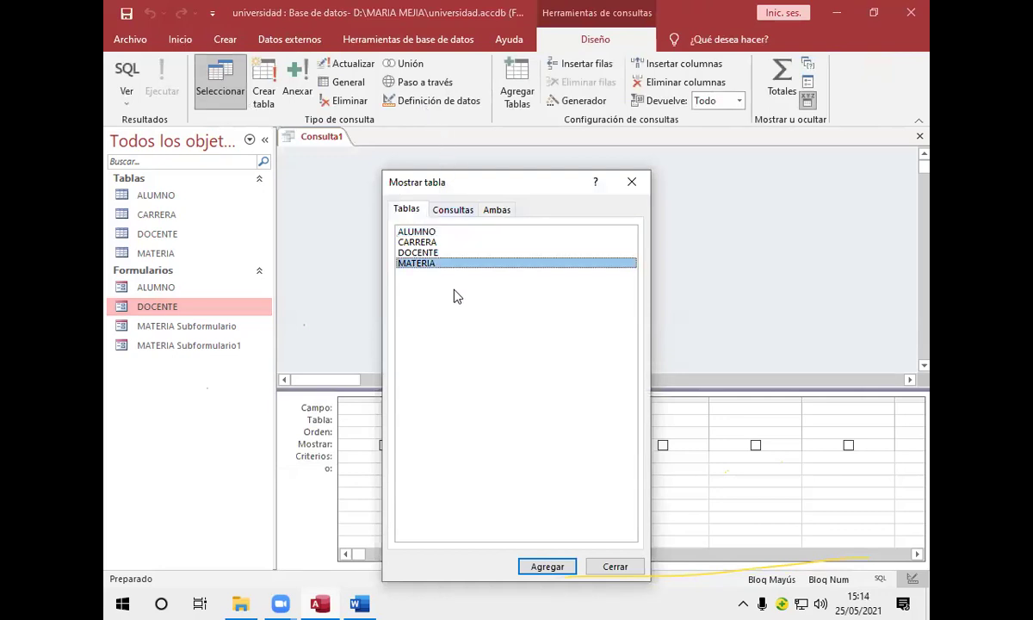
drag(449, 266, 455, 240)
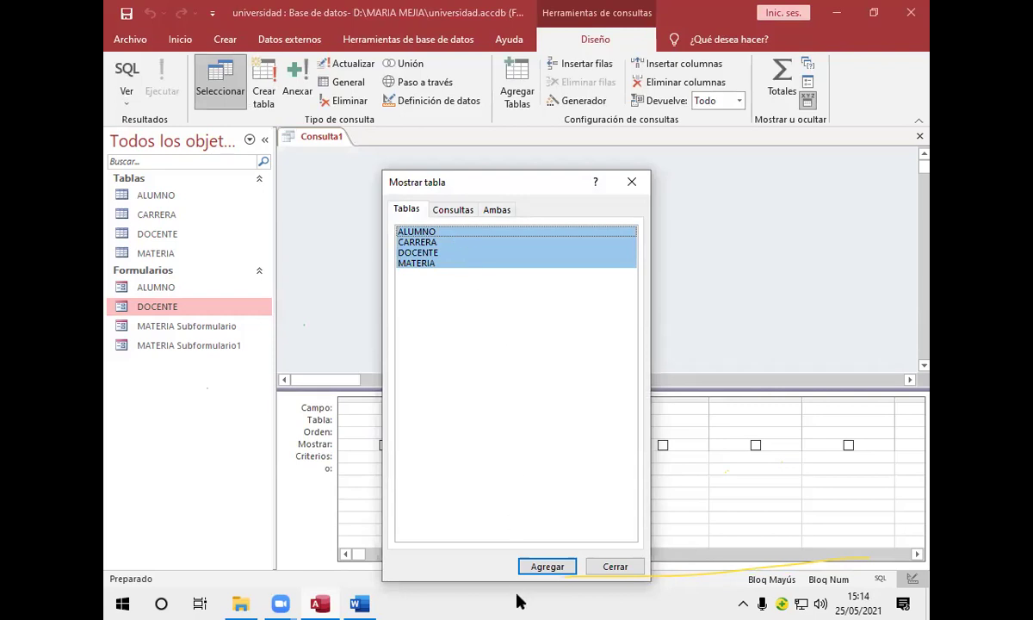
click(542, 567)
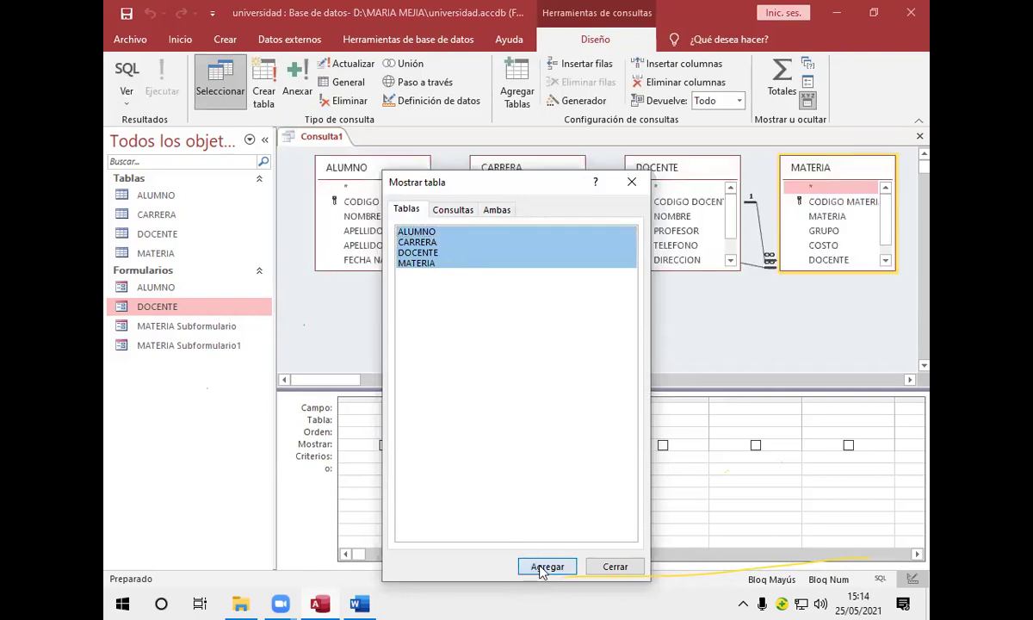
click(613, 567)
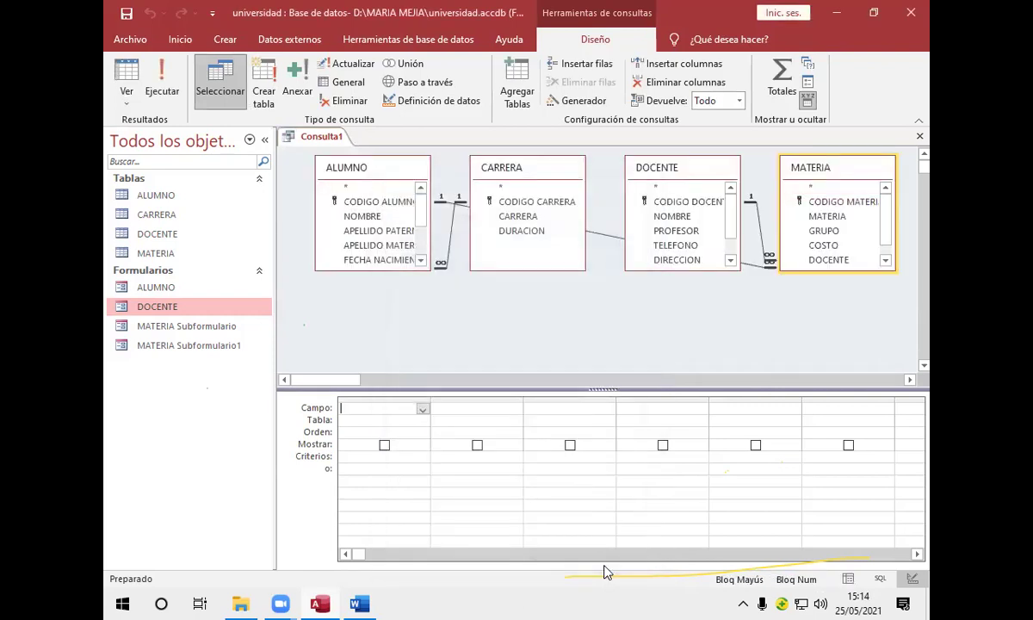
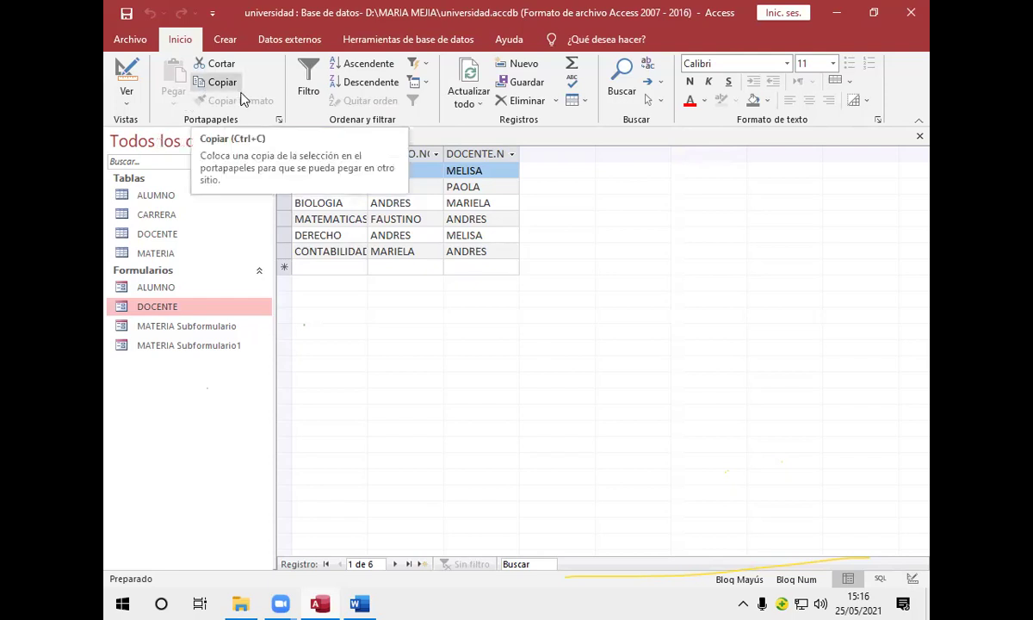
- Return the query to design view and set the MATERIA field's criterion to COMO [ESCRIBA EL NOMBRE DE LA MATERIA]
click(127, 71)
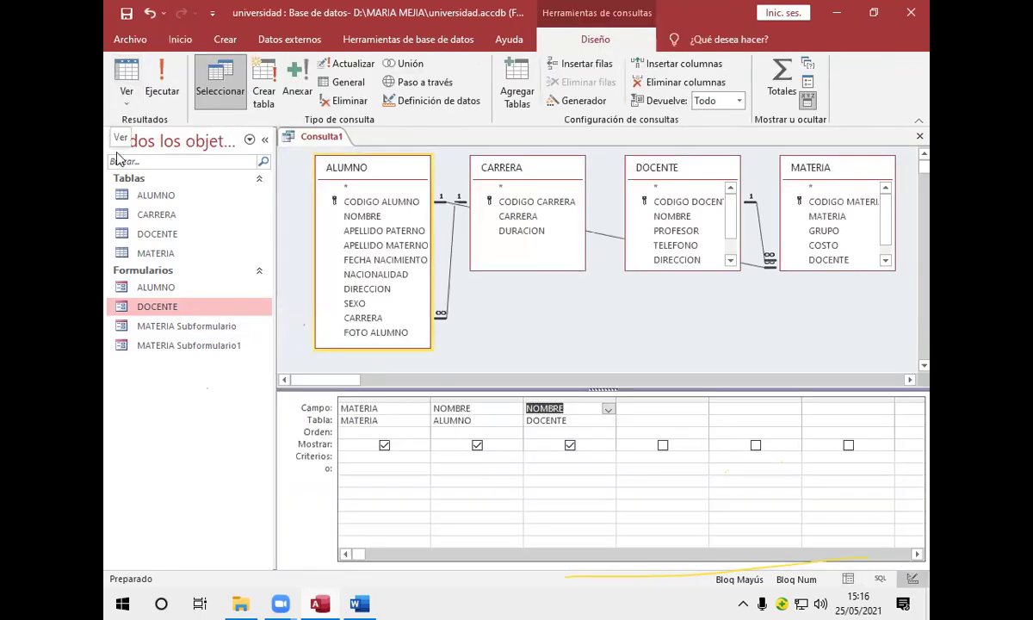
click(360, 455)
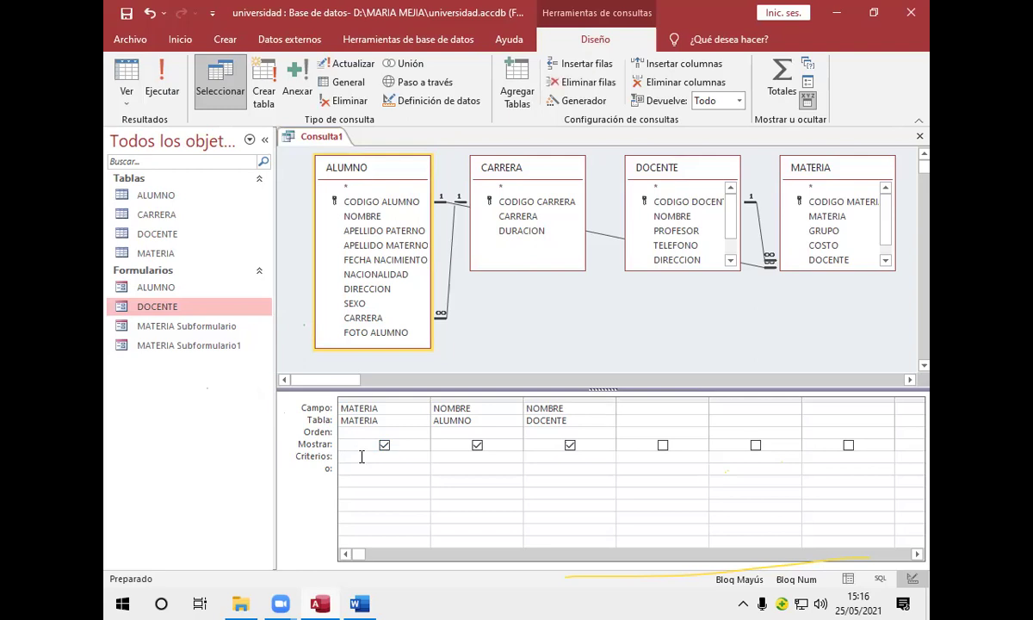
text(COM)
text(O )
text([)
text(ESCR)
text(IBA EL)
text( NOMBRE)
text( DE)
text(L)
key(BackSpace)
text(LA MATERIA)
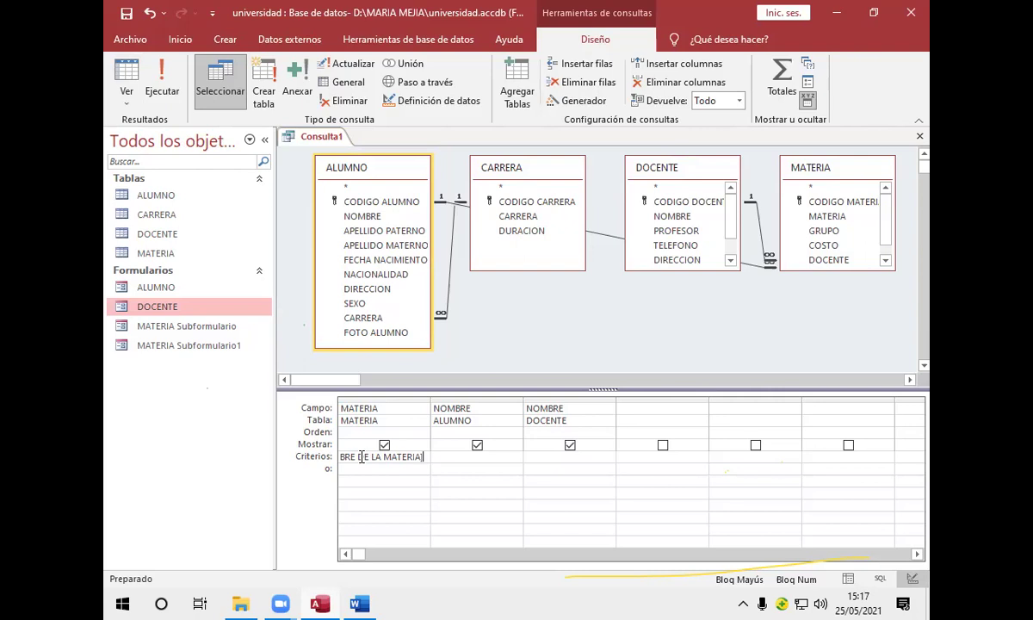
text(])
- Run the query with C* as the subject name parameter
click(160, 90)
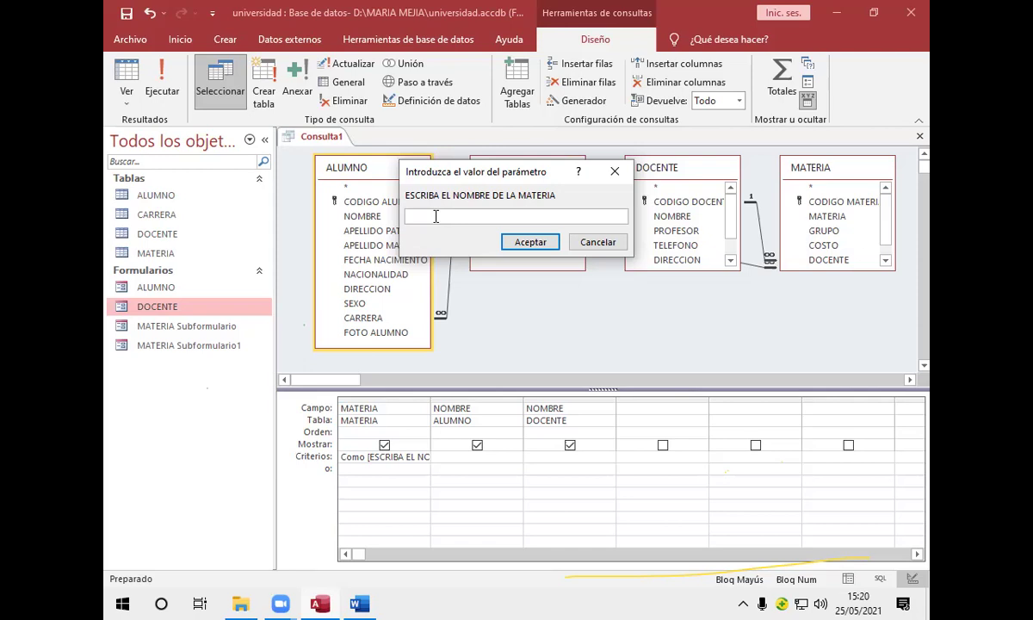
text(C*)
key(Return)
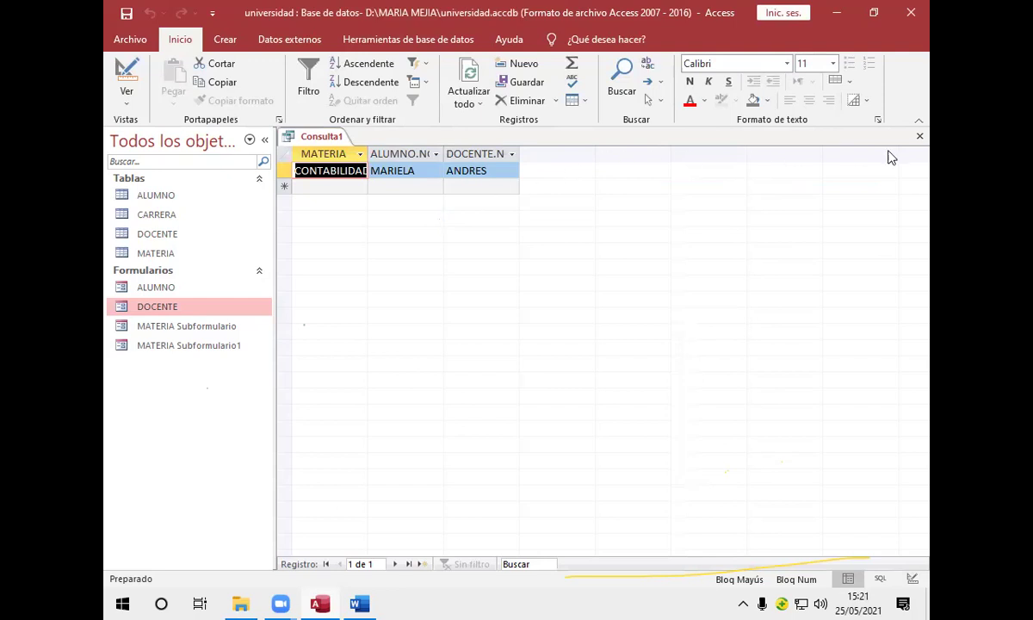
- Close the query and save it as BUSCADOR X MATERIA
click(920, 138)
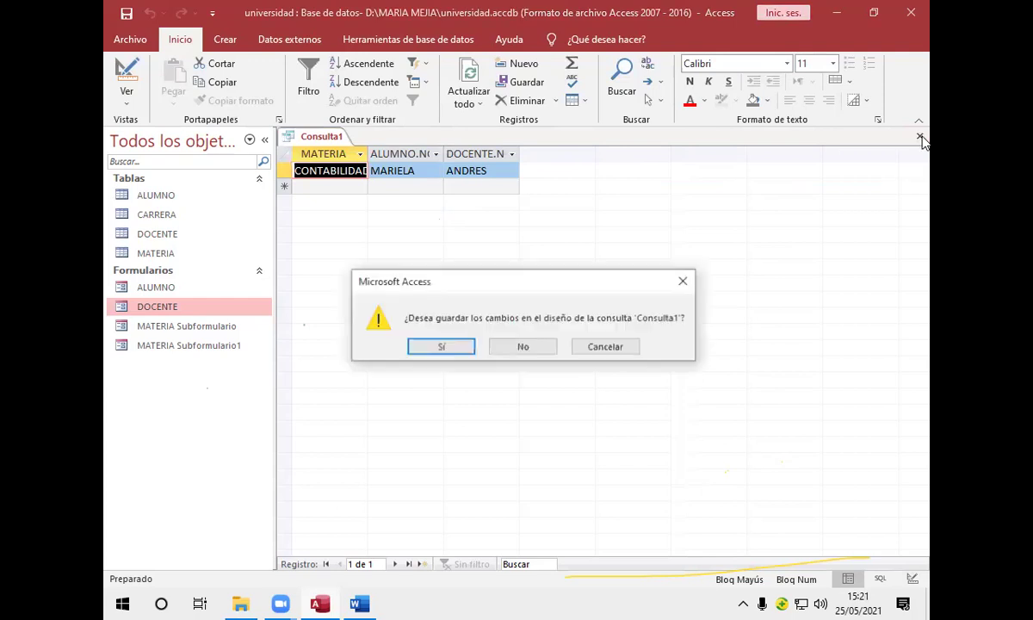
click(431, 347)
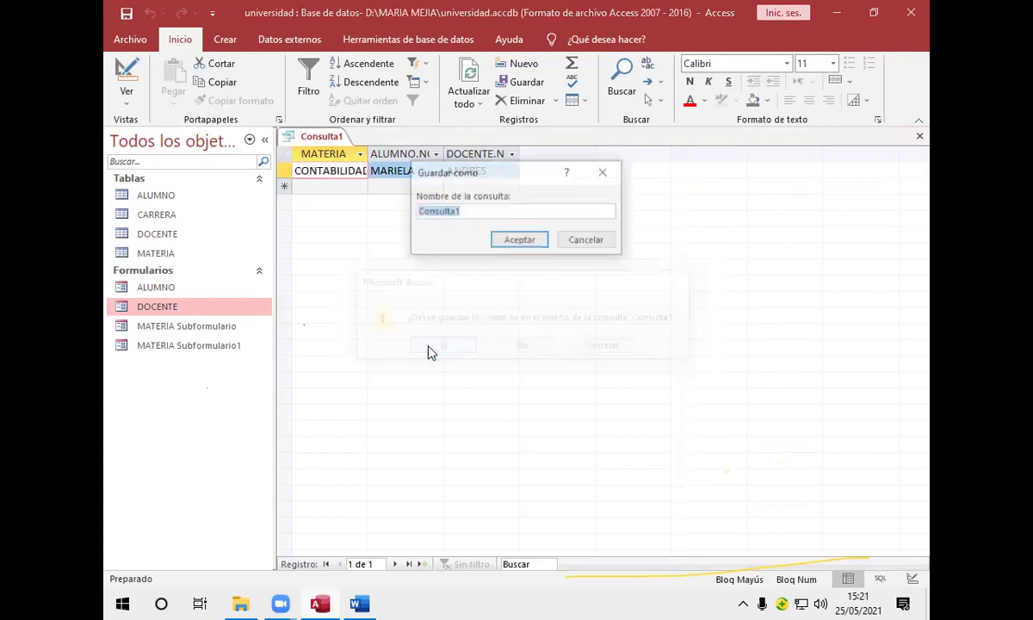
text(B)
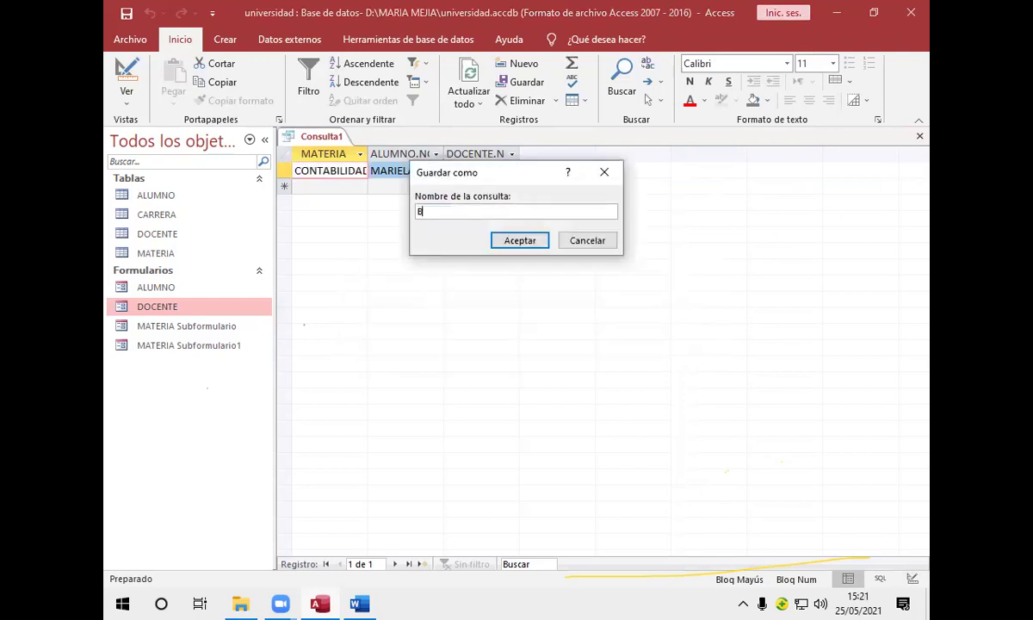
text(USCADOR X MATERIA)
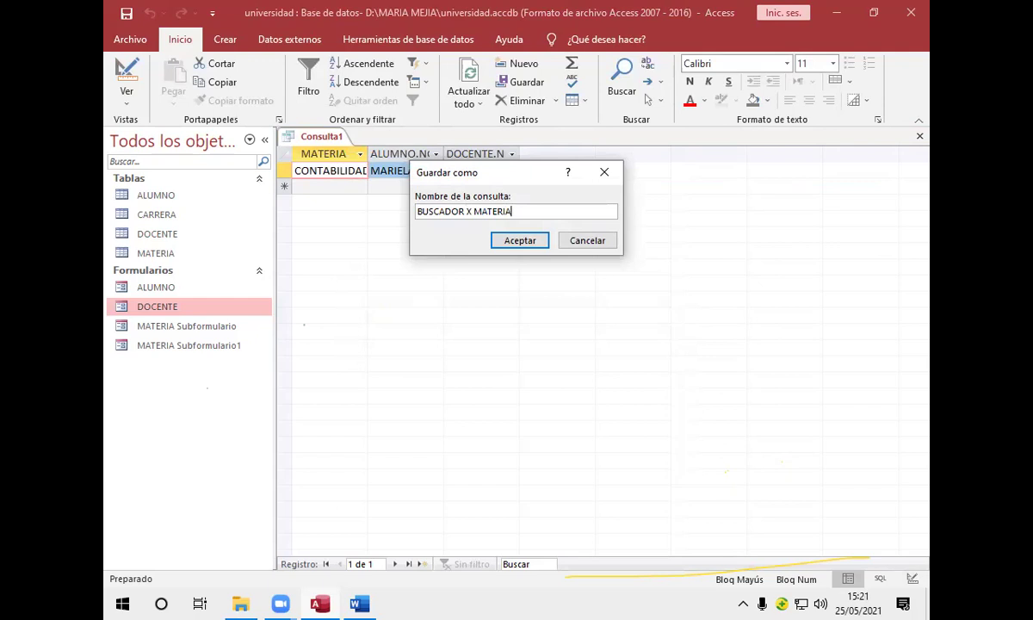
click(532, 242)
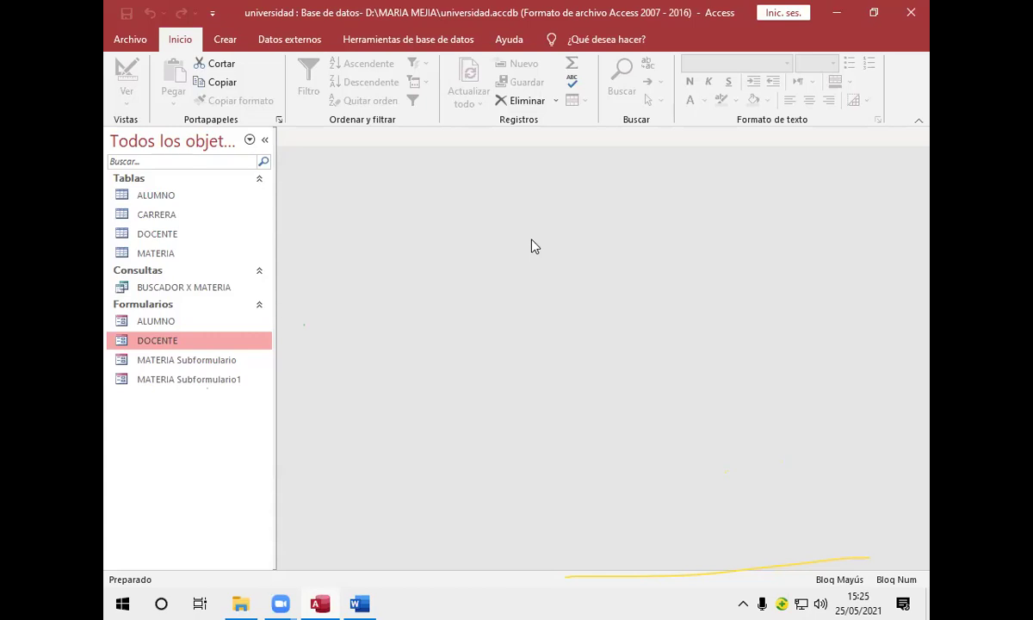
- Create a blank form and switch it to design view
click(226, 40)
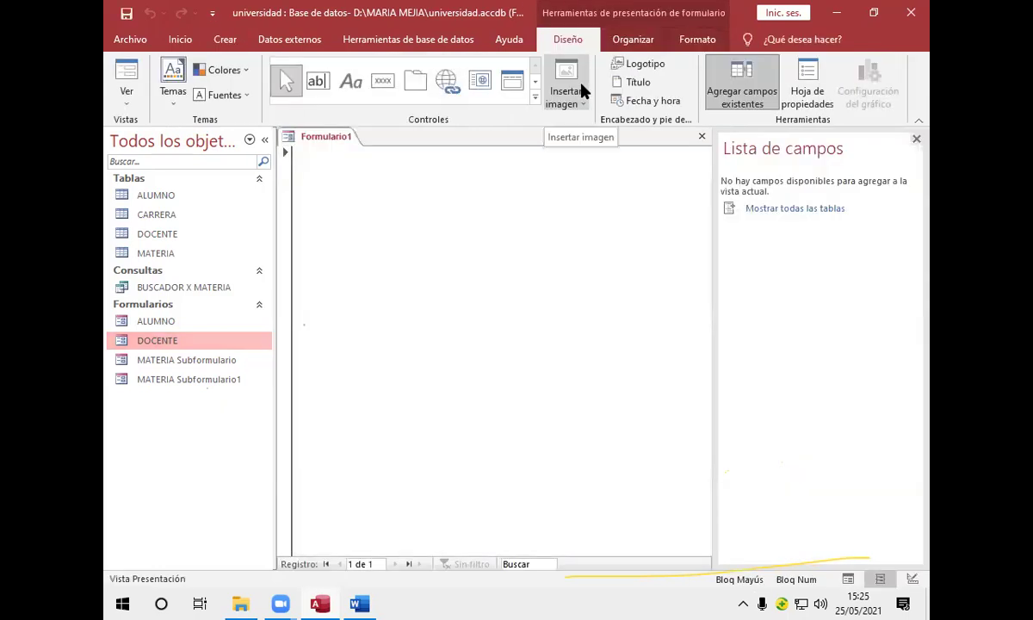
right_click(331, 144)
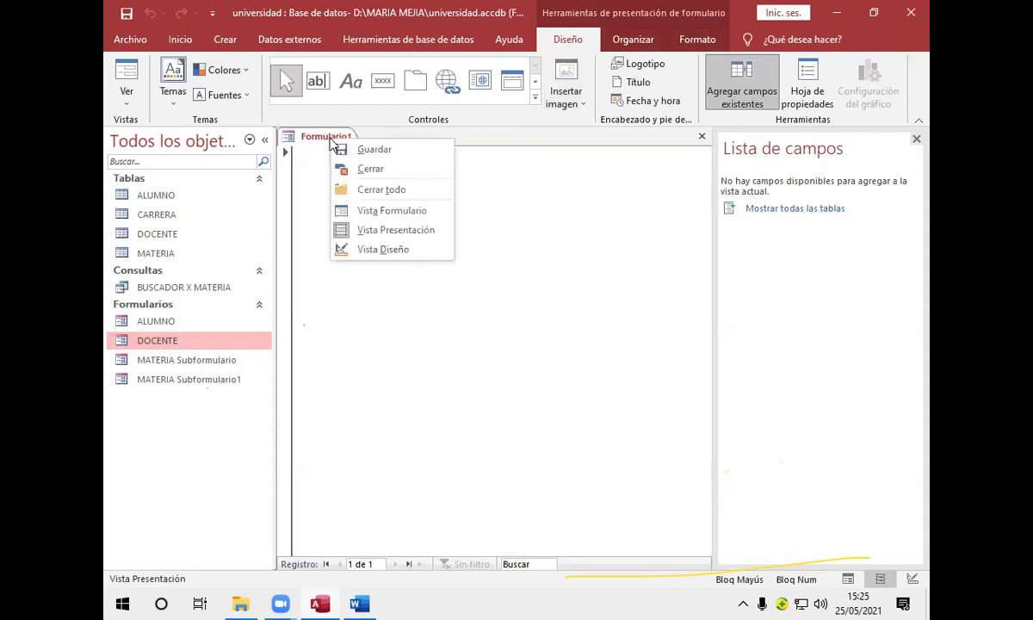
click(370, 248)
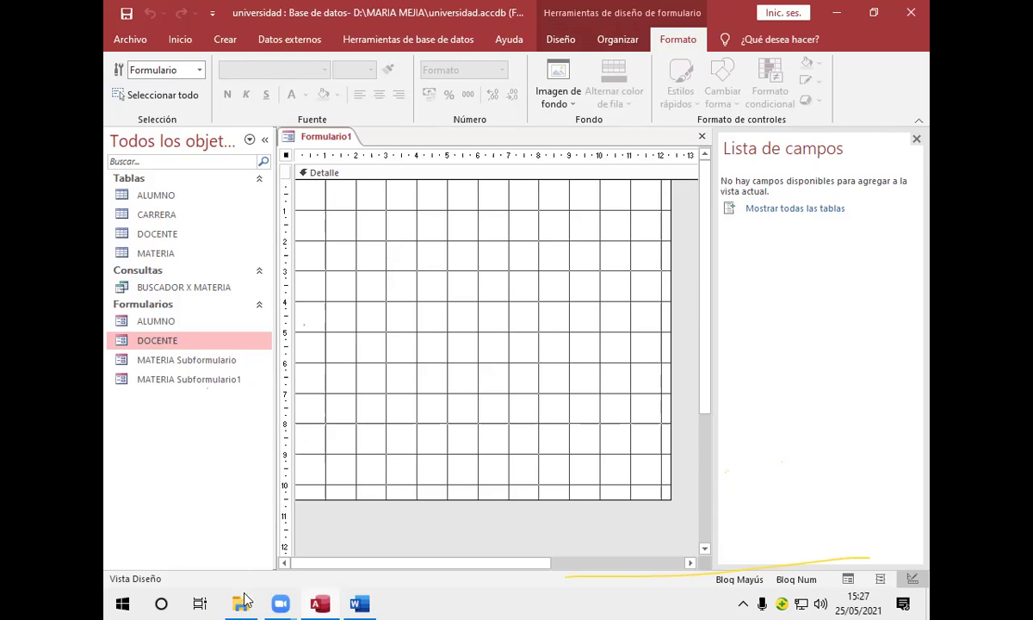
- Open Firefox and search Google for "iconos de personas", showing the image results
mouse_move(241, 602)
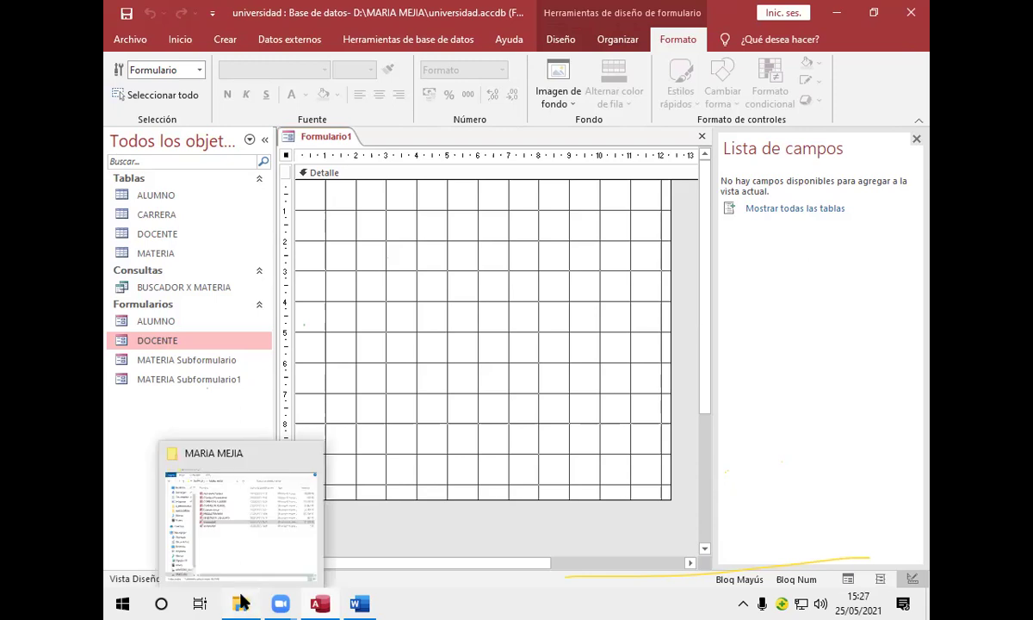
click(123, 603)
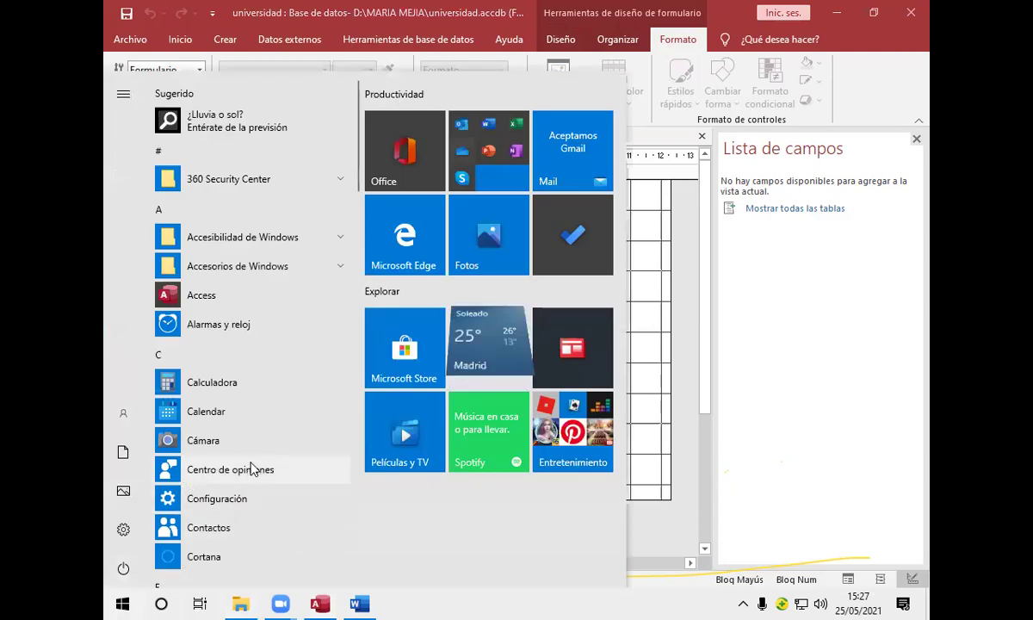
scroll(254, 468, down, 3)
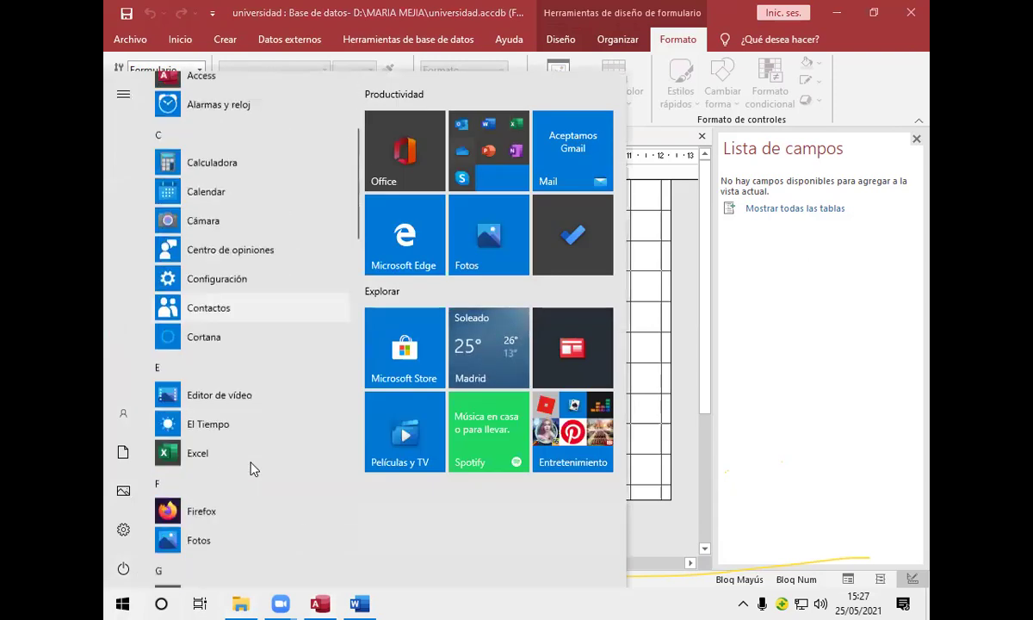
click(201, 499)
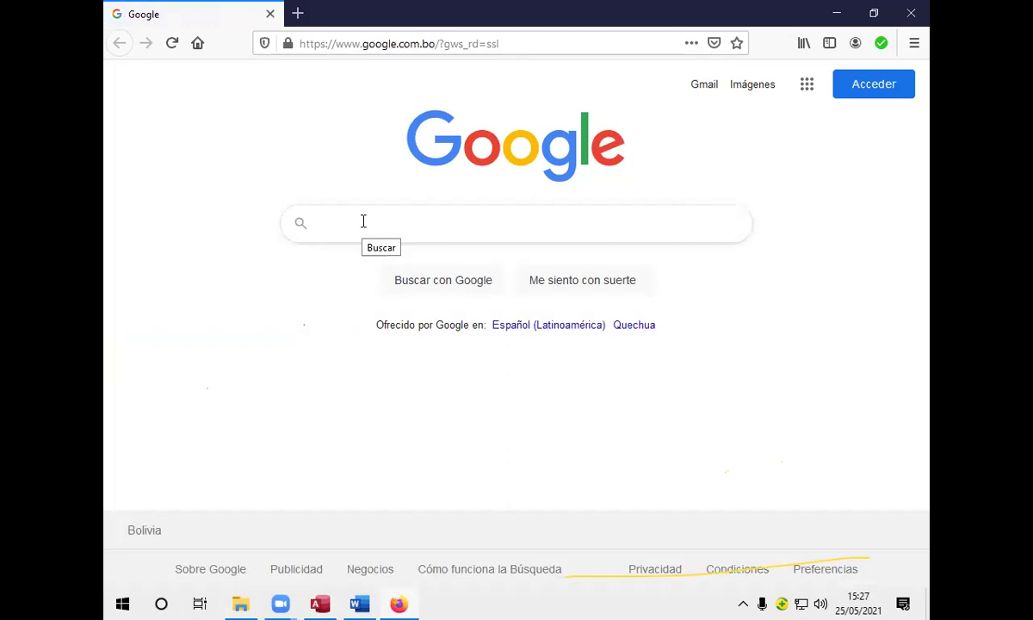
text(ICONOS)
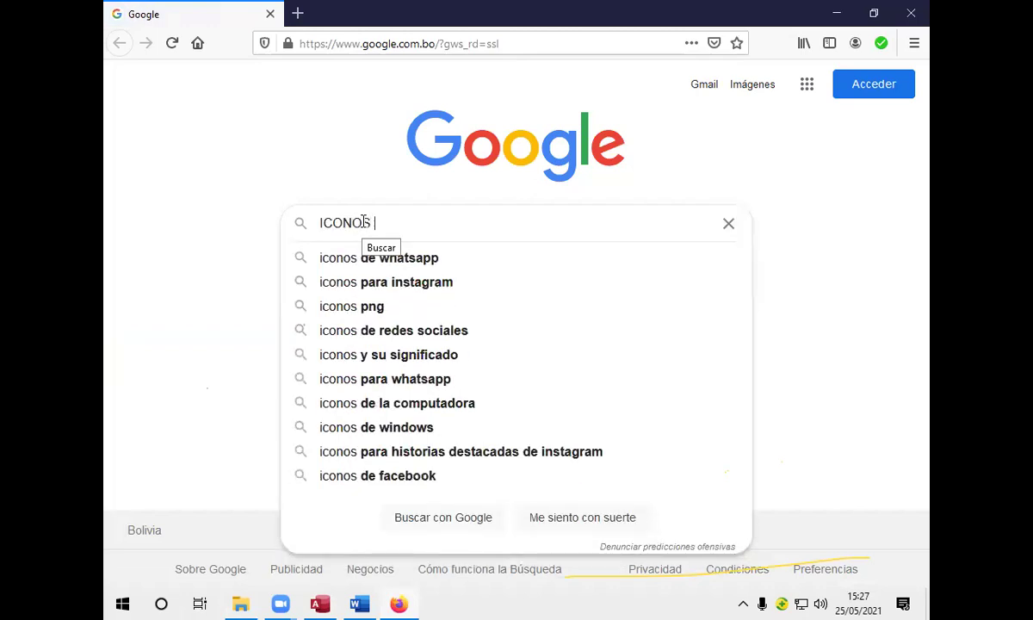
text( DE PE)
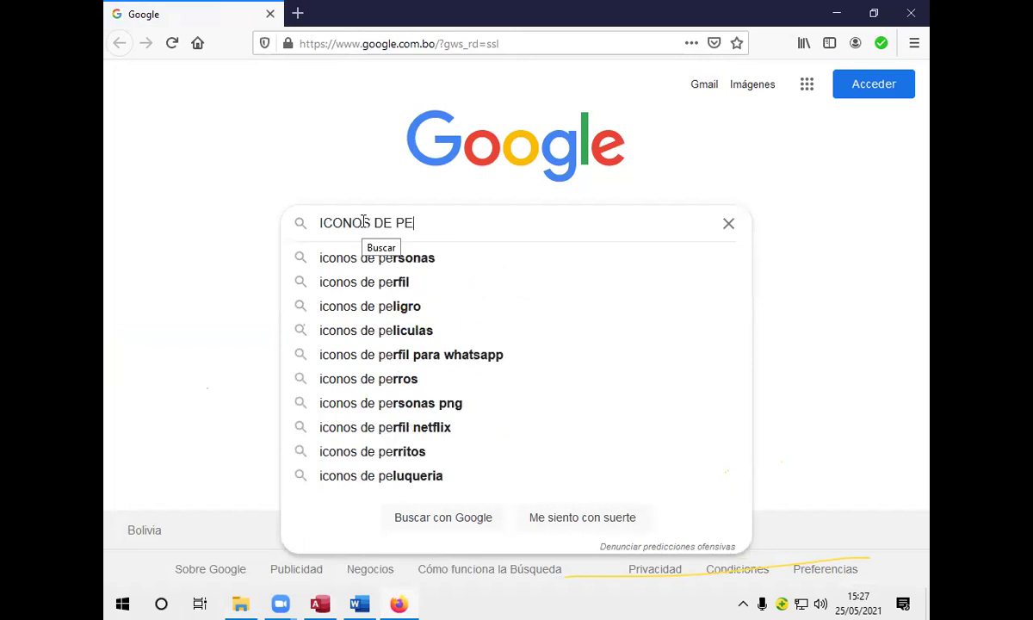
text(R)
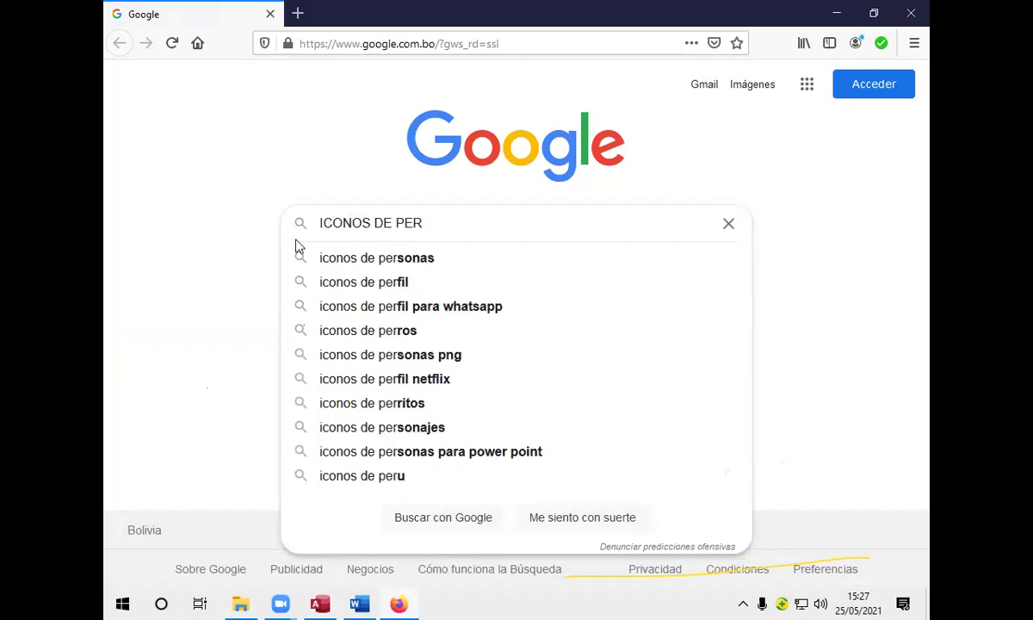
click(376, 262)
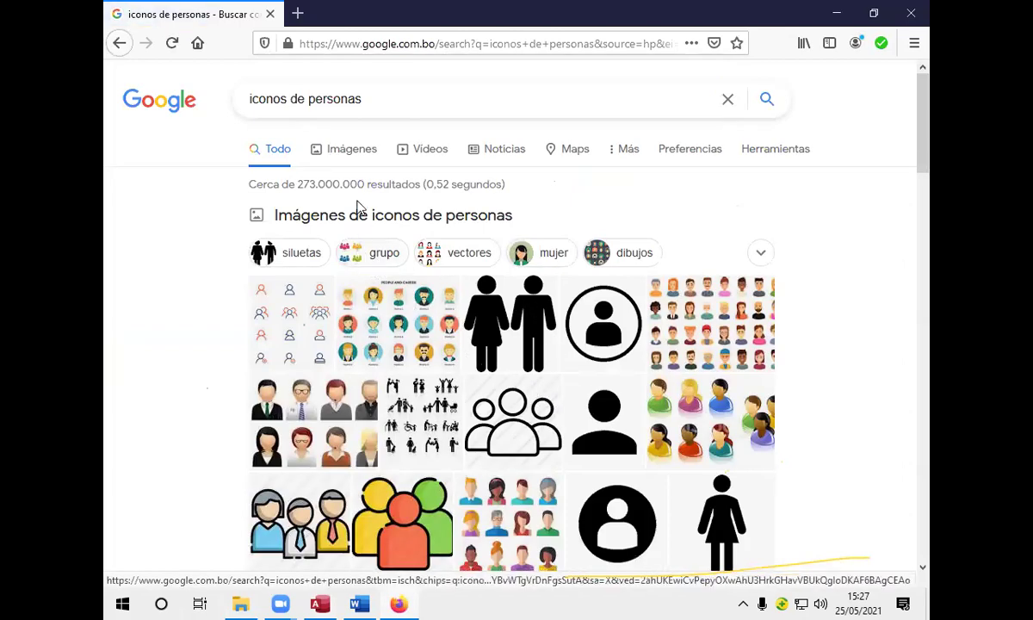
click(353, 160)
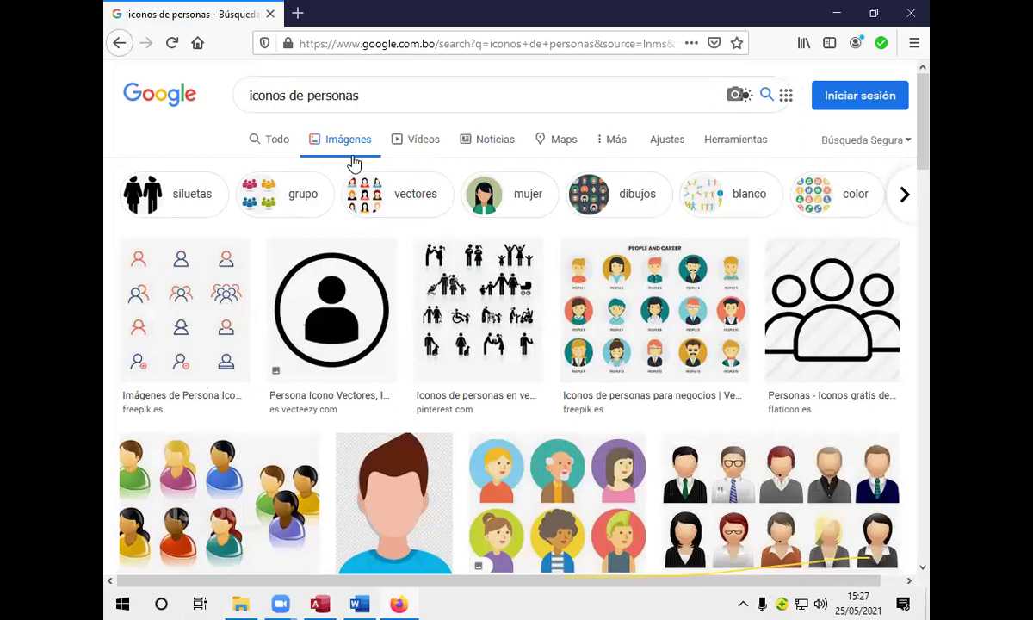
- Find the black person silhouette from klipartz.com among the image results and open its preview
scroll(364, 177, down, 2)
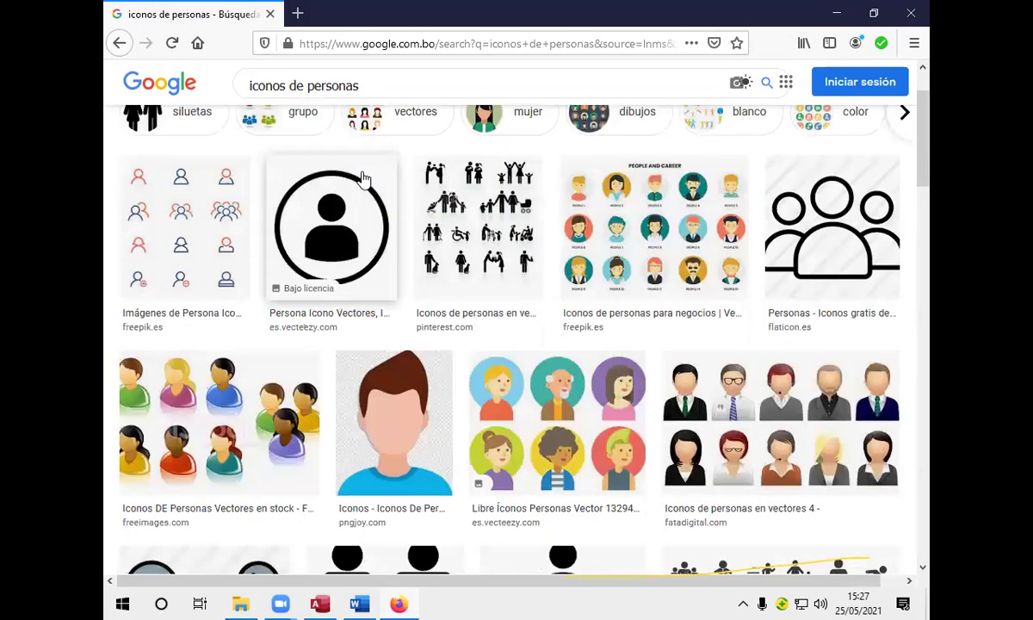
scroll(363, 177, down, 7)
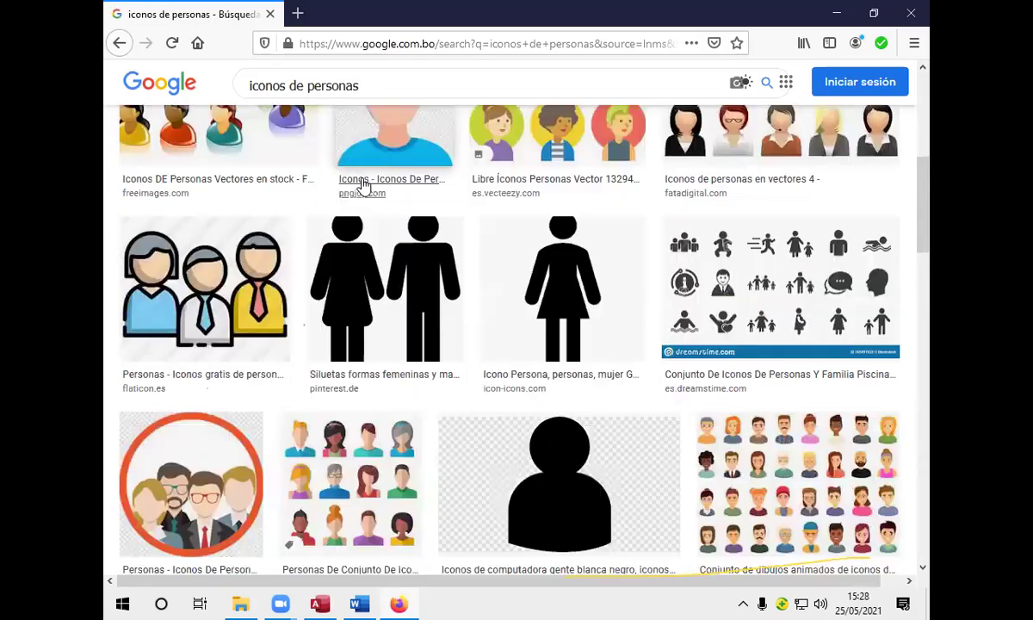
scroll(363, 187, down, 5)
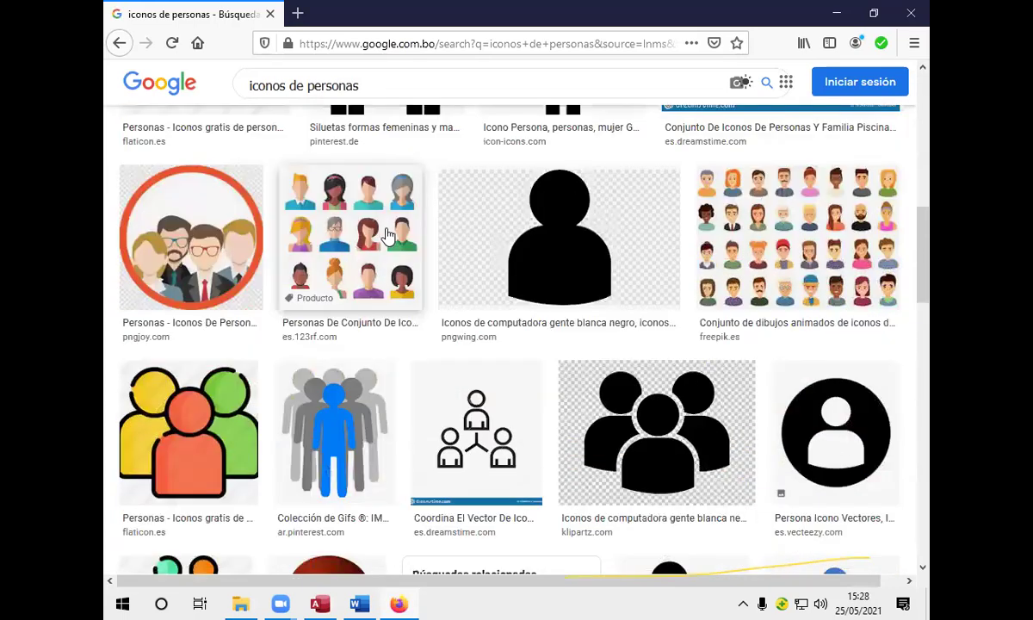
scroll(473, 277, down, 5)
scroll(500, 249, up, 5)
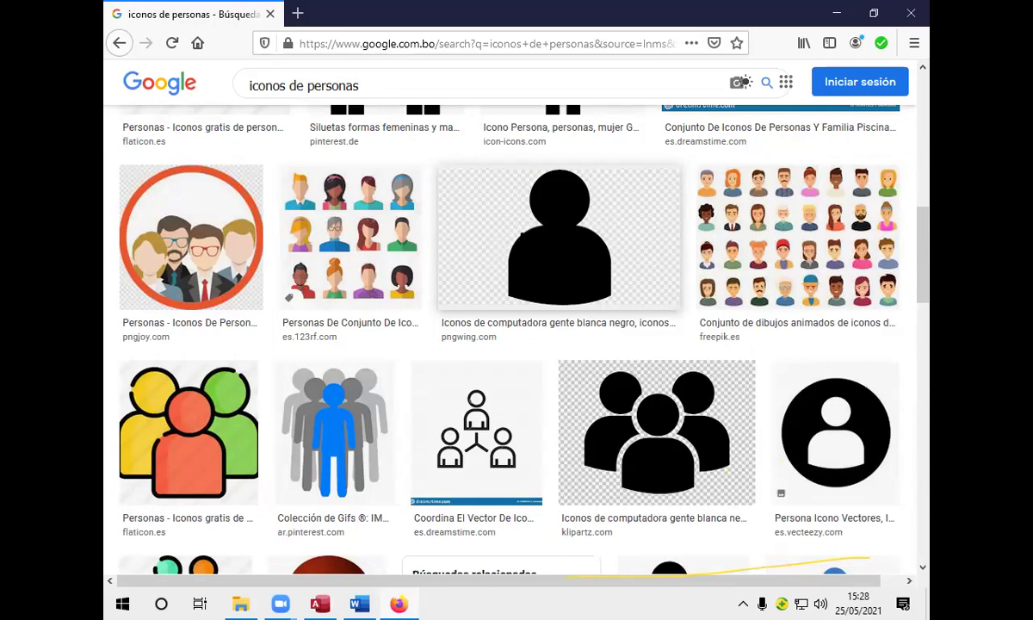
scroll(522, 236, down, 10)
scroll(525, 241, down, 8)
scroll(528, 242, down, 3)
scroll(527, 243, up, 3)
scroll(530, 244, down, 6)
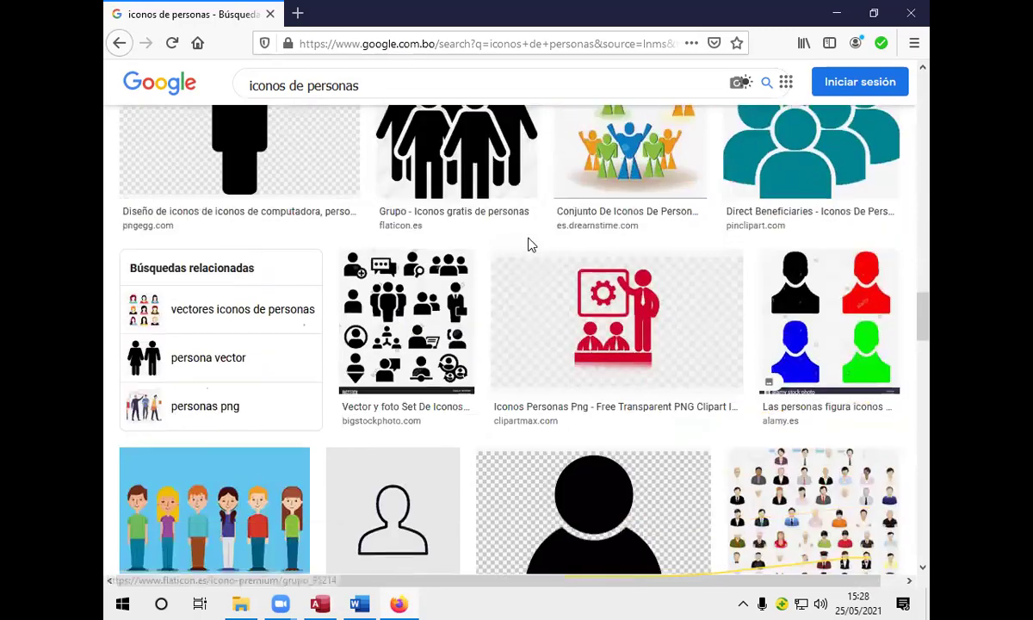
scroll(531, 243, down, 3)
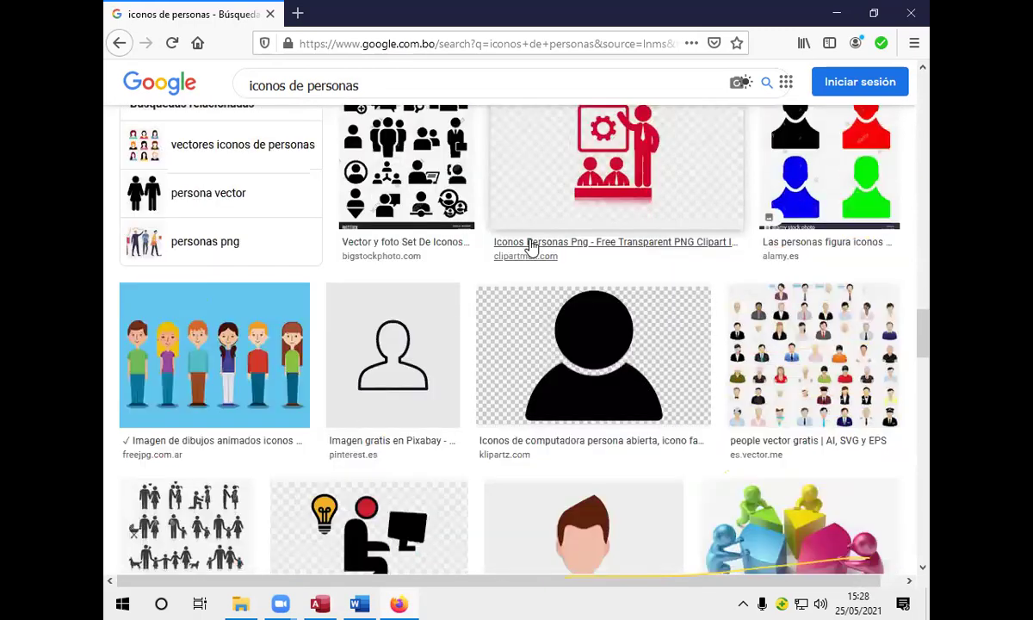
click(568, 347)
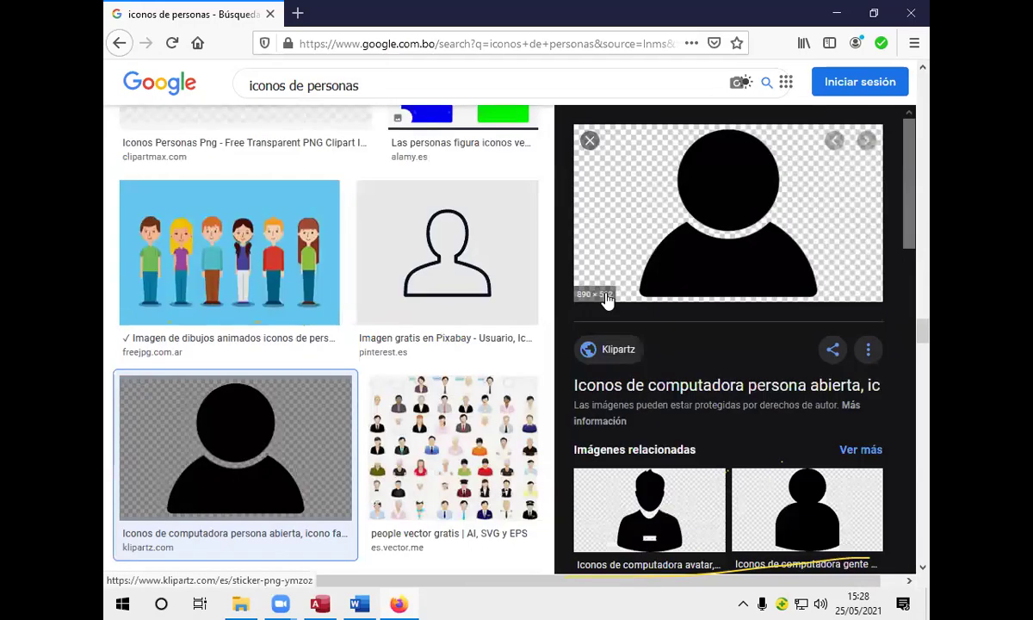
right_click(670, 214)
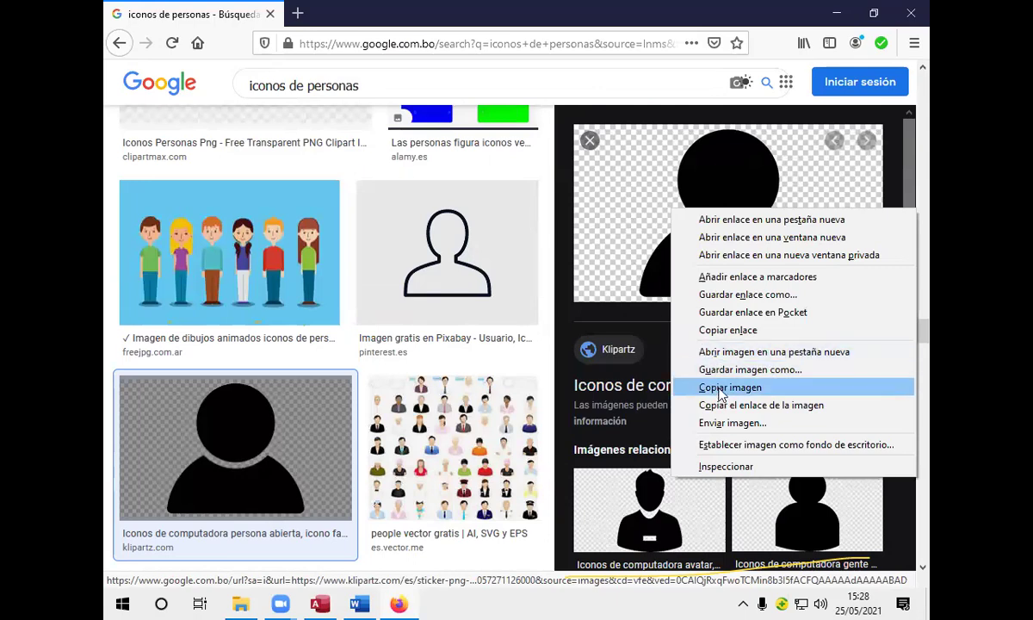
click(611, 207)
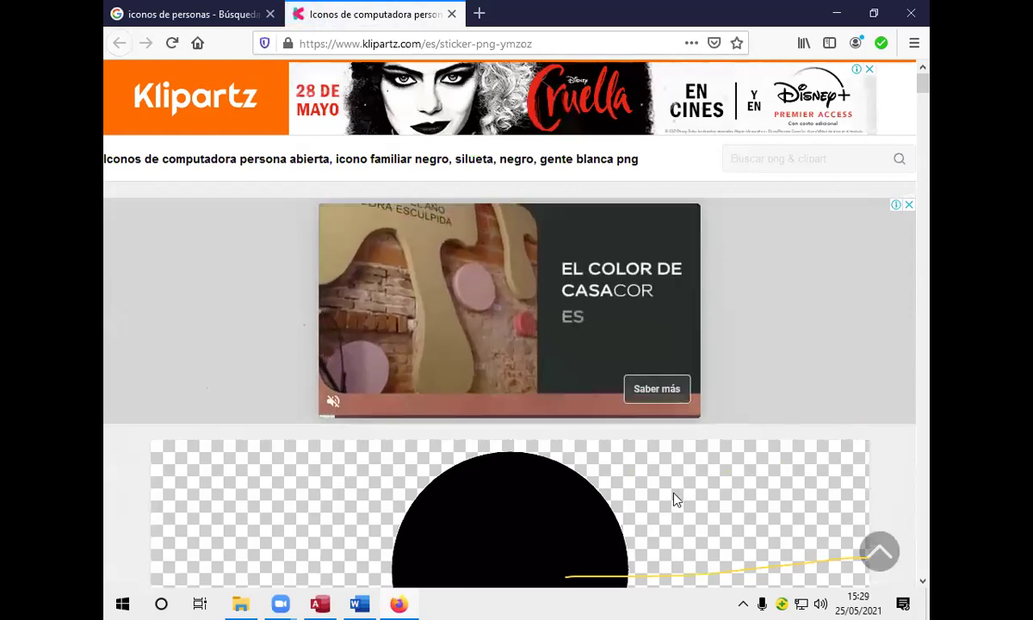
scroll(689, 431, down, 2)
scroll(699, 409, down, 2)
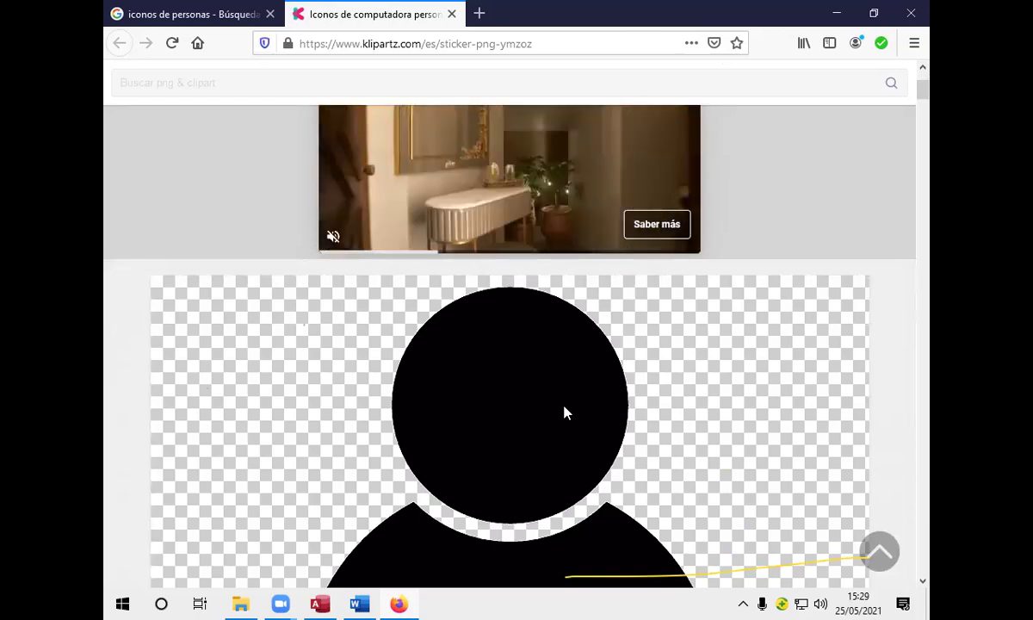
scroll(571, 411, down, 2)
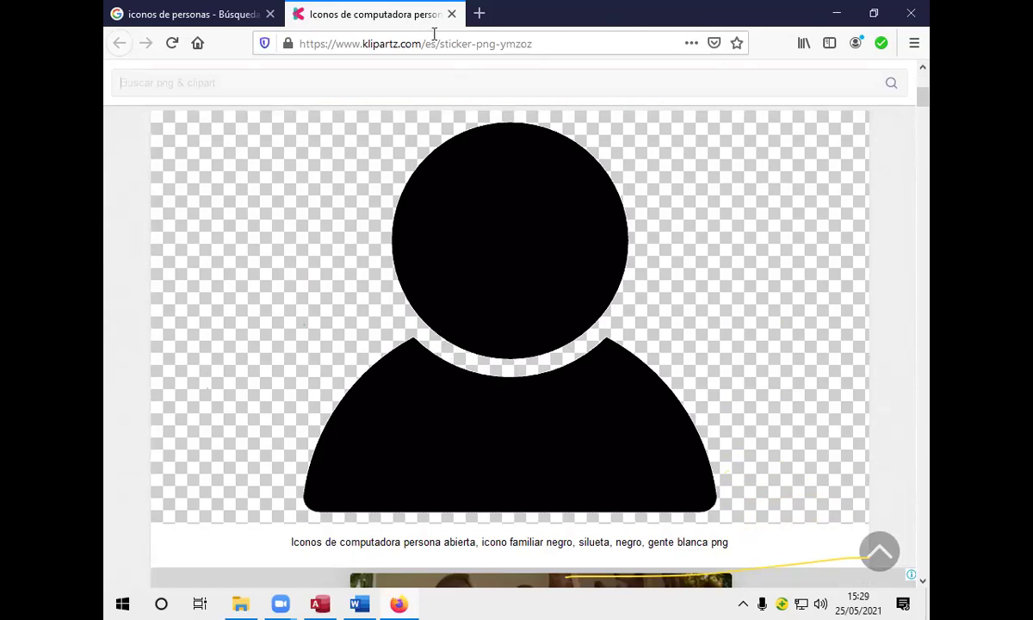
click(451, 14)
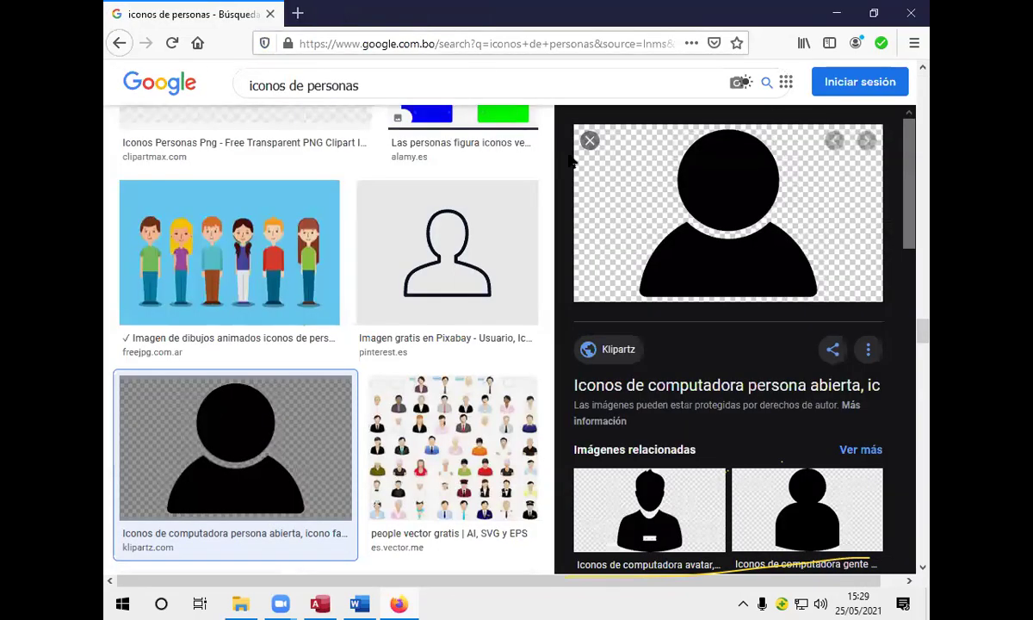
- Copy the previewed silhouette image and paste it into a new blank Word document as a device-independent bitmap
right_click(661, 213)
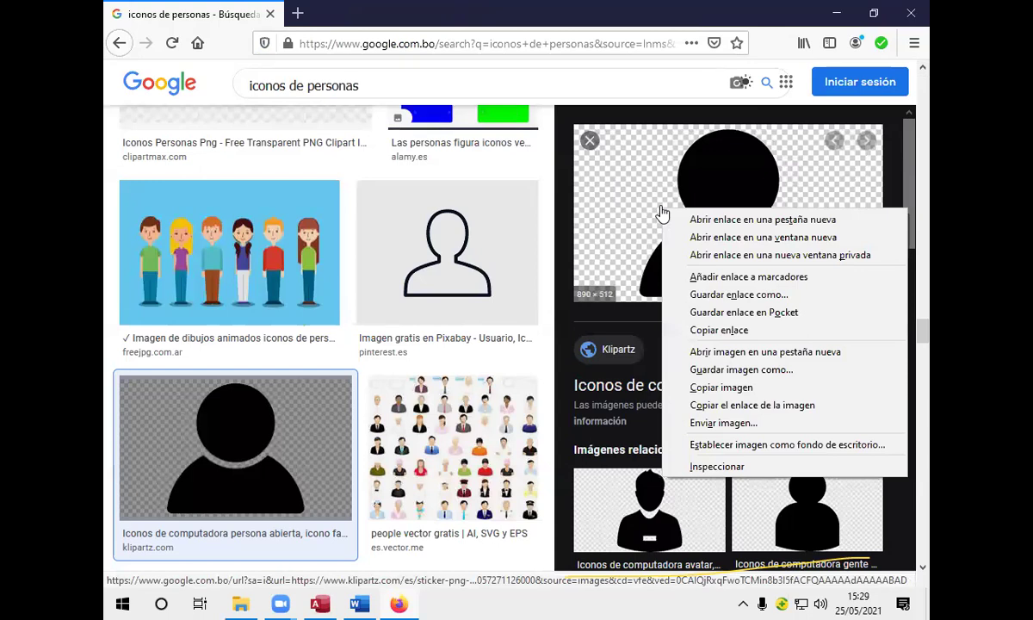
click(742, 388)
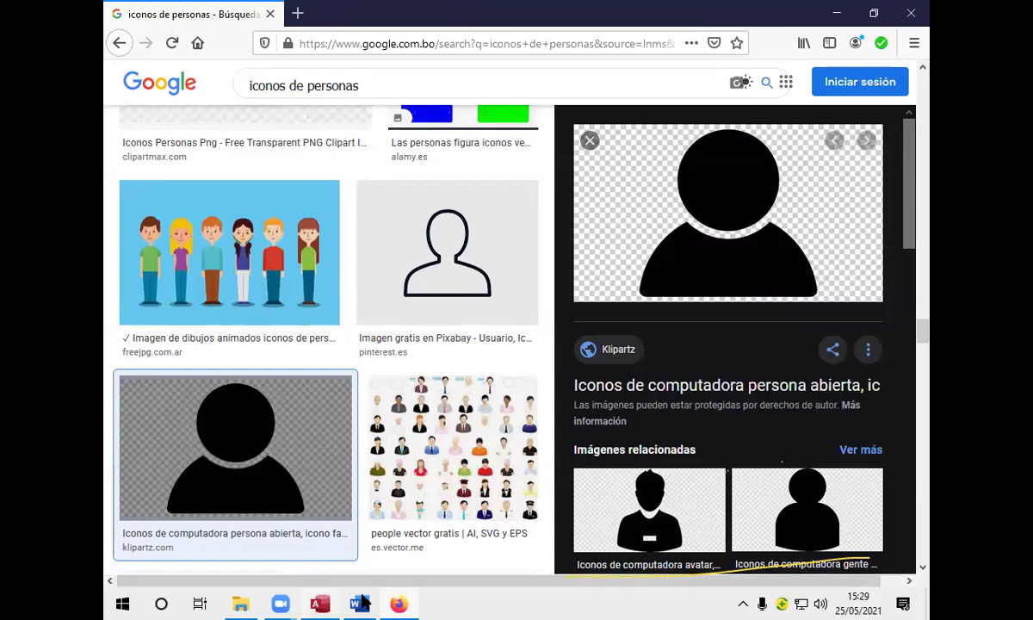
click(340, 534)
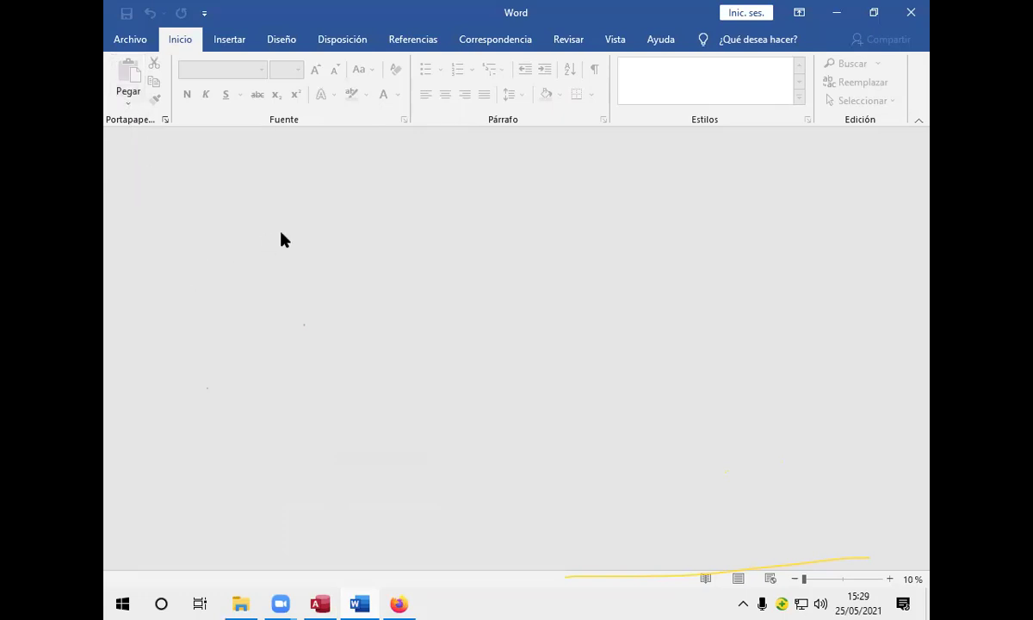
click(129, 43)
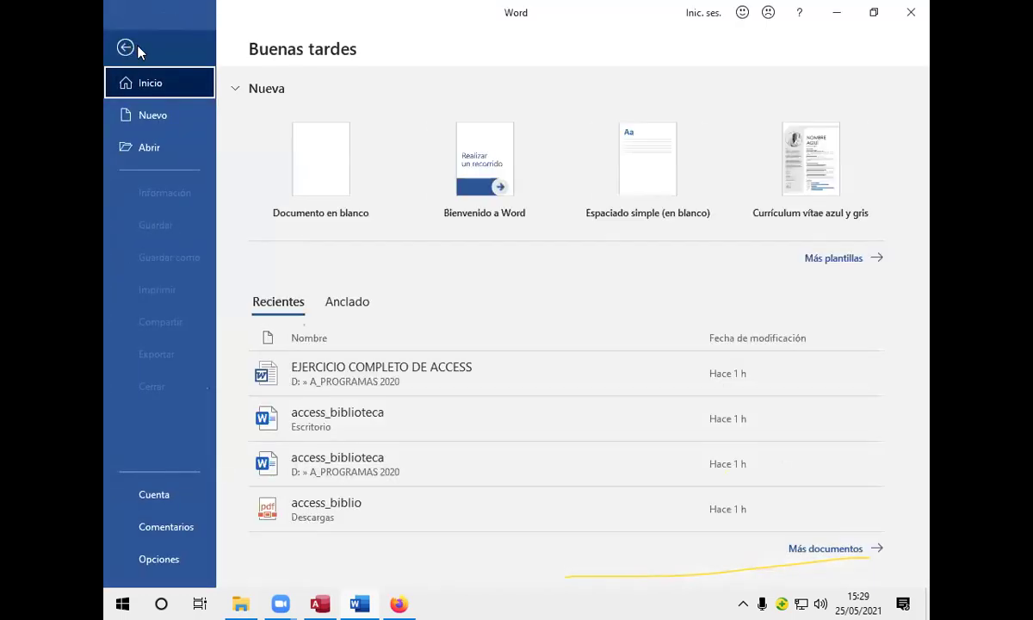
click(330, 143)
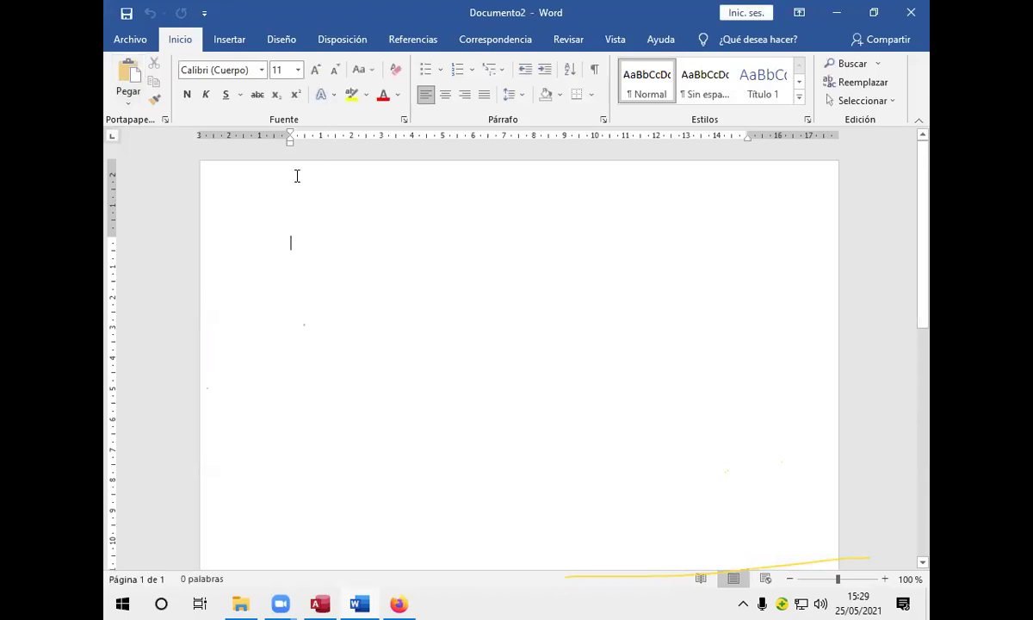
click(131, 104)
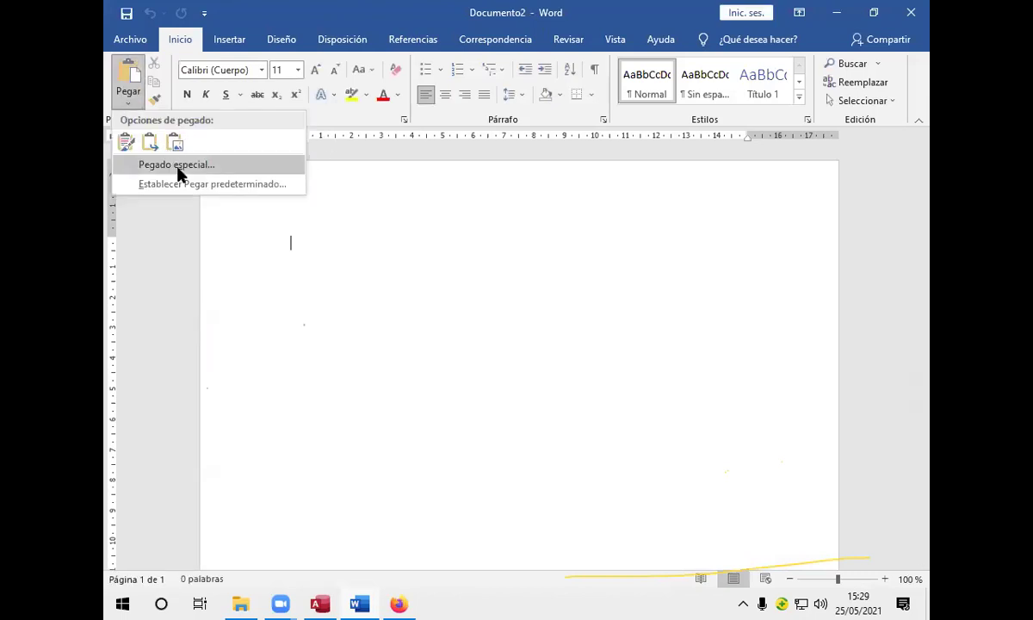
click(179, 165)
click(391, 221)
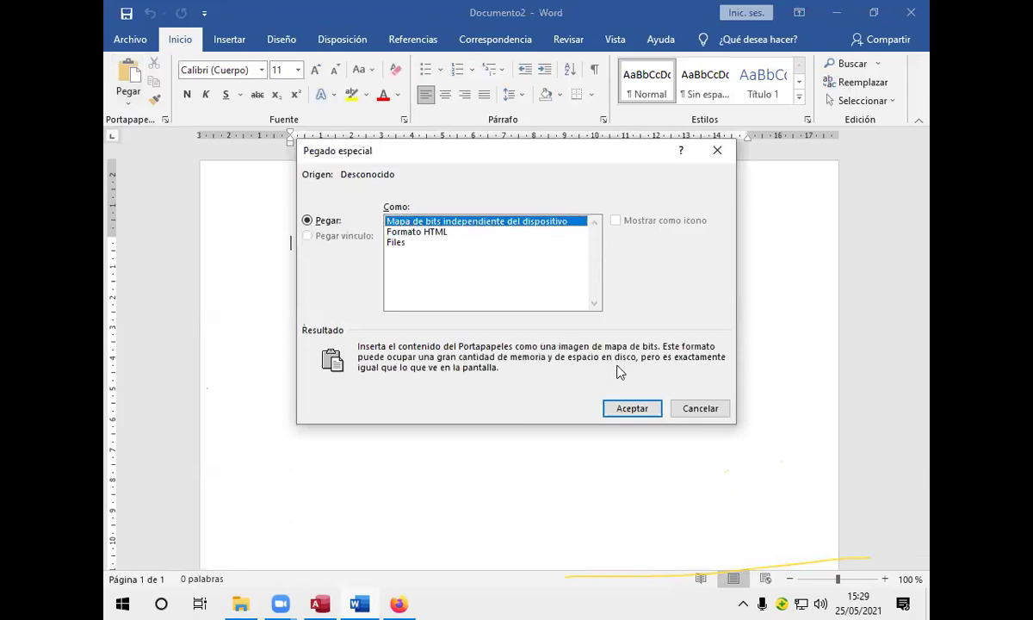
click(631, 406)
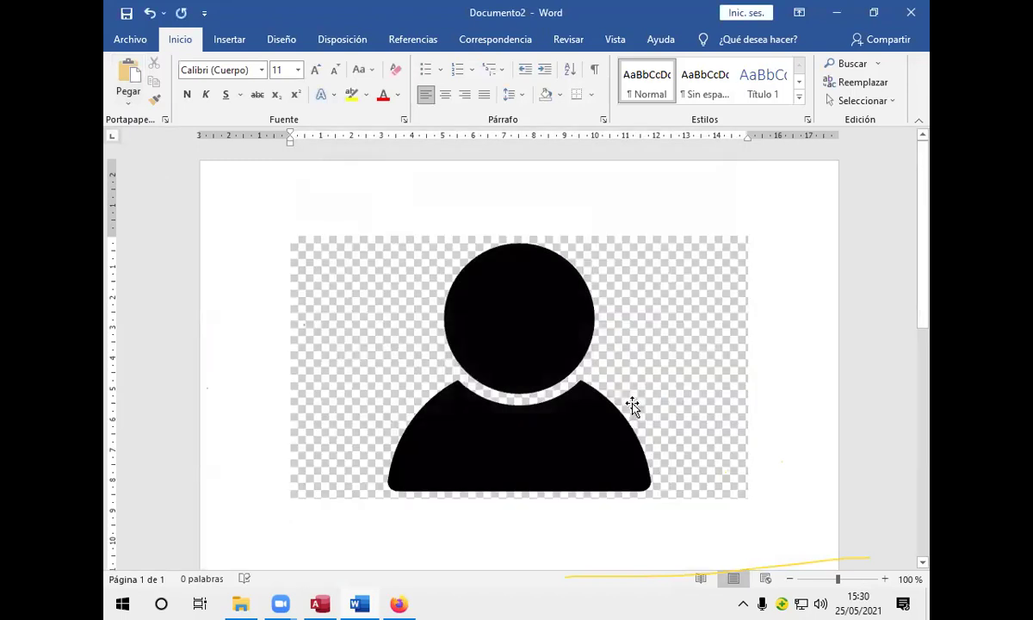
- Scale the pasted silhouette picture down proportionally to about 9.57 cm wide and 5.51 cm high
click(742, 336)
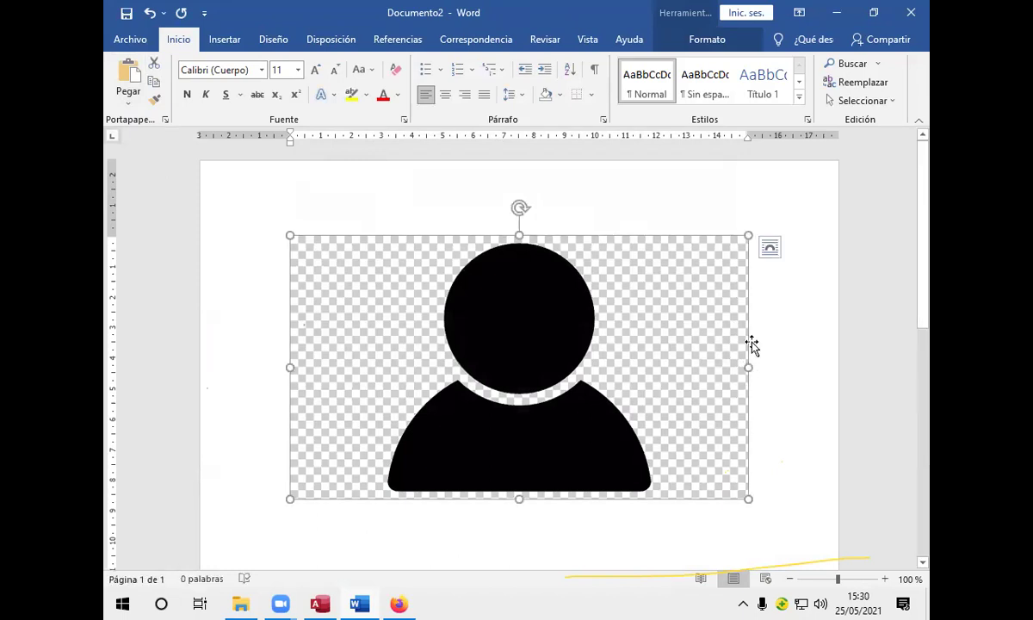
drag(748, 234, 560, 291)
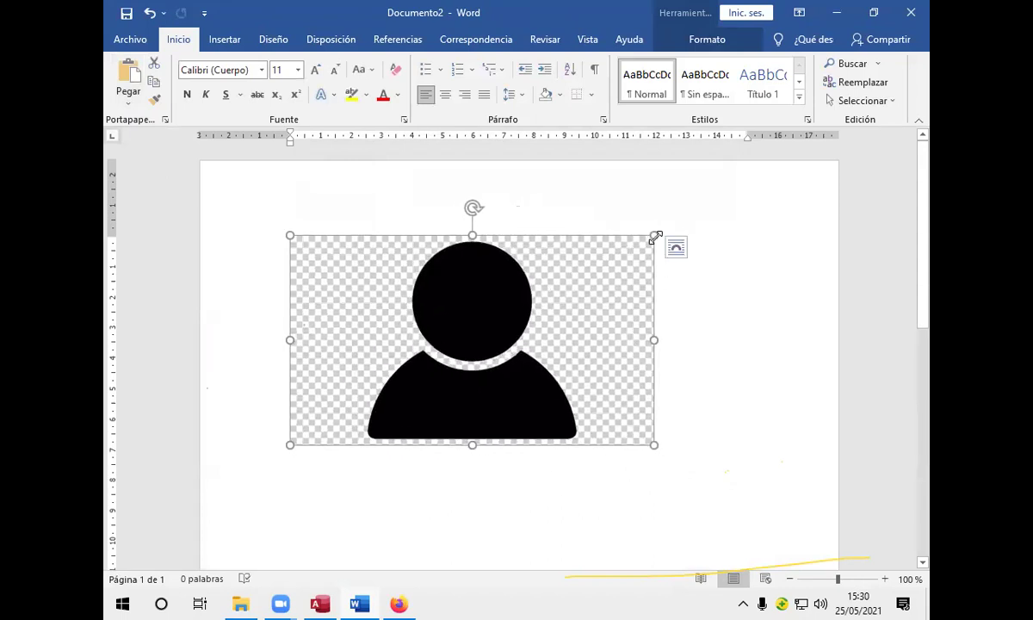
drag(654, 233, 534, 276)
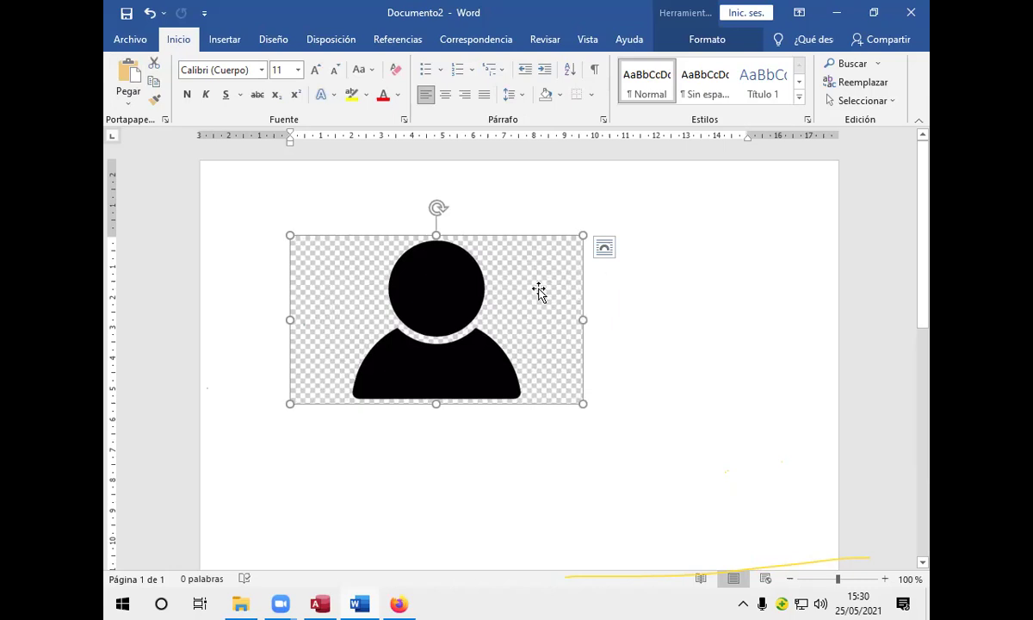
- Crop both sides of the picture close to the silhouette, leaving it about 5.77 cm wide
double_click(533, 290)
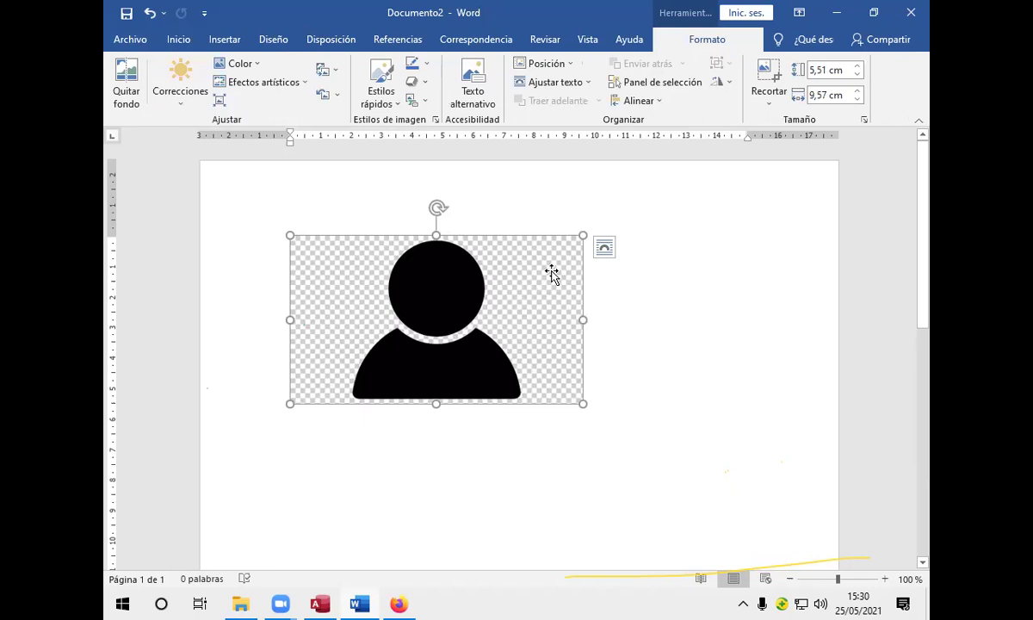
click(765, 86)
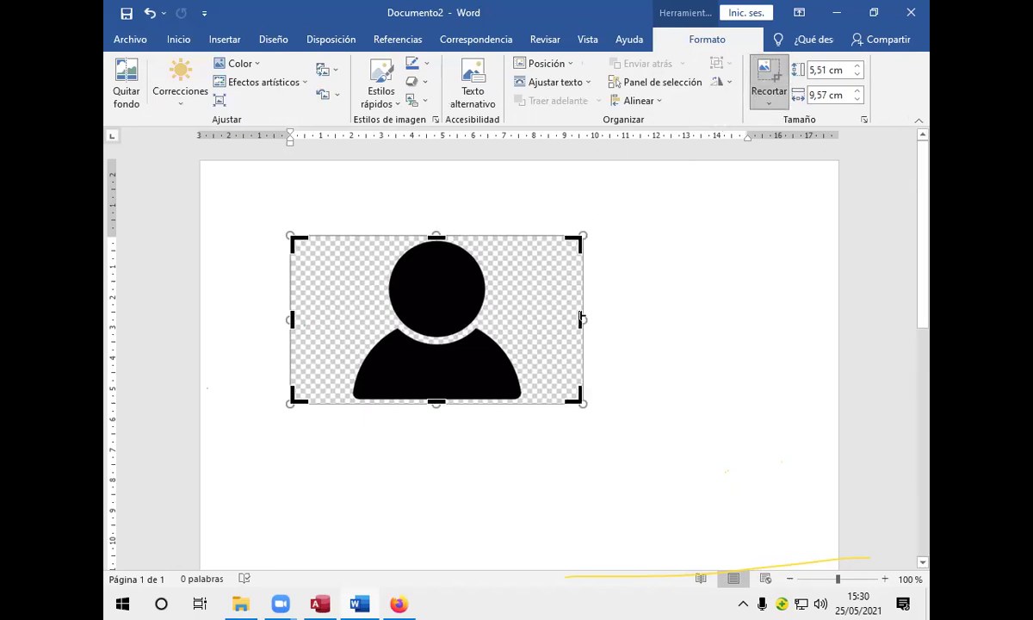
drag(574, 318, 523, 318)
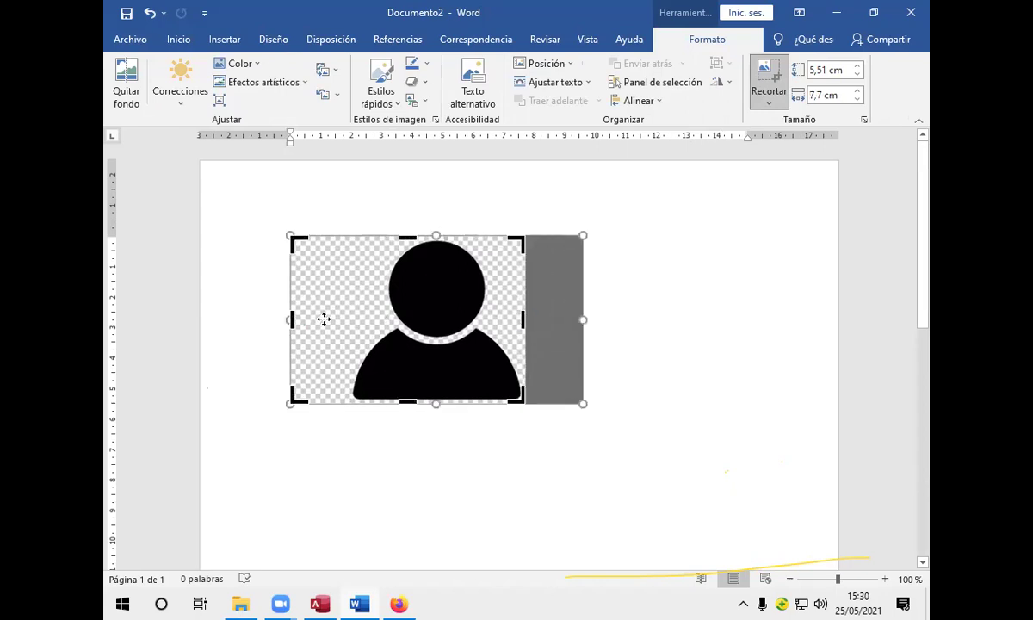
drag(290, 319, 350, 322)
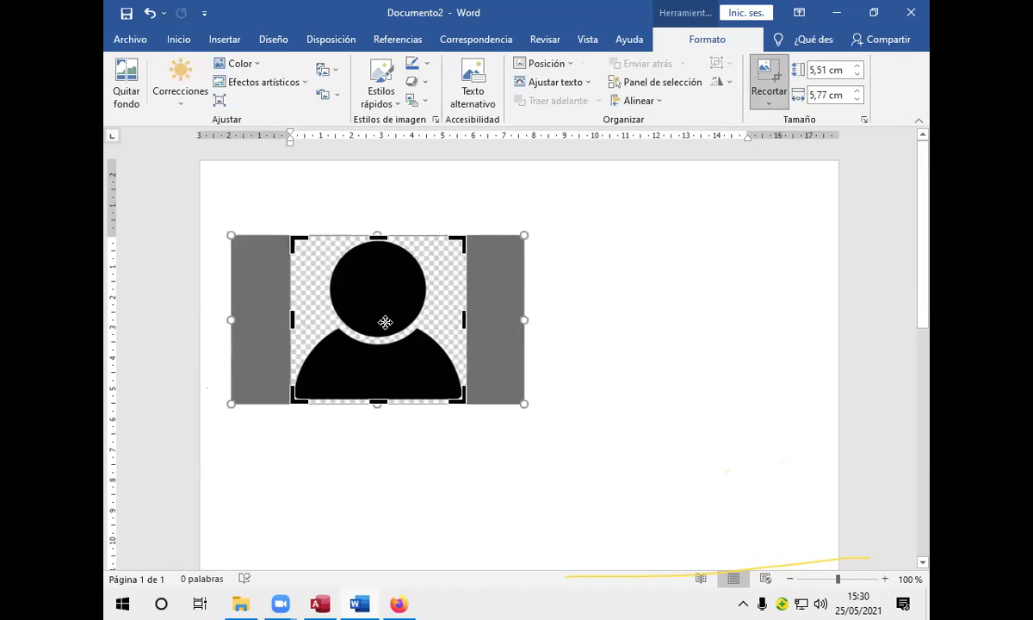
click(766, 81)
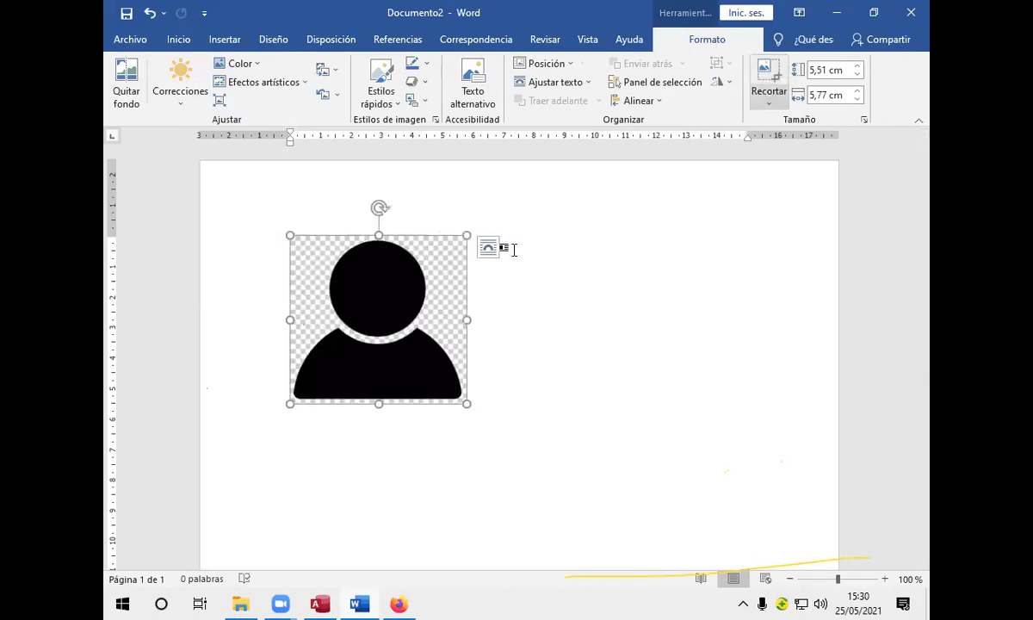
- Copy the cropped silhouette and paste it into the Detalle section of Formulario1 in Access
right_click(458, 302)
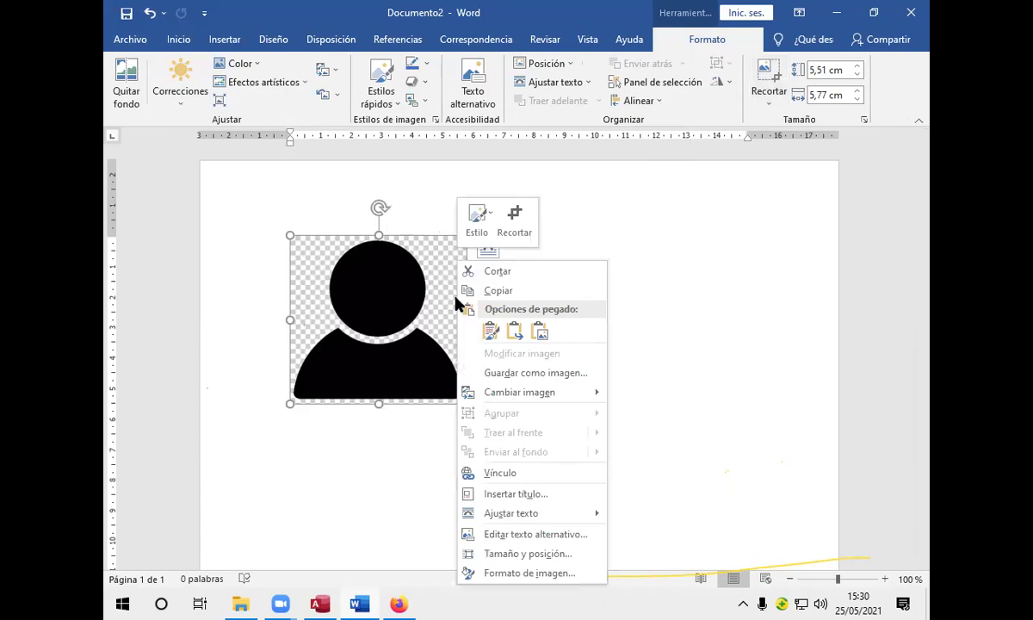
click(487, 291)
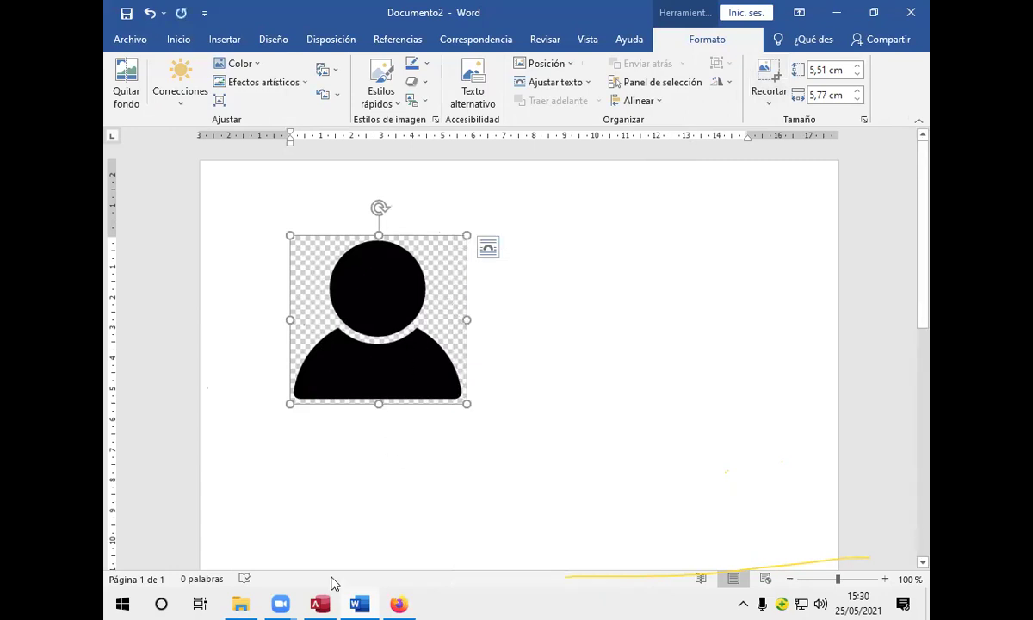
click(319, 603)
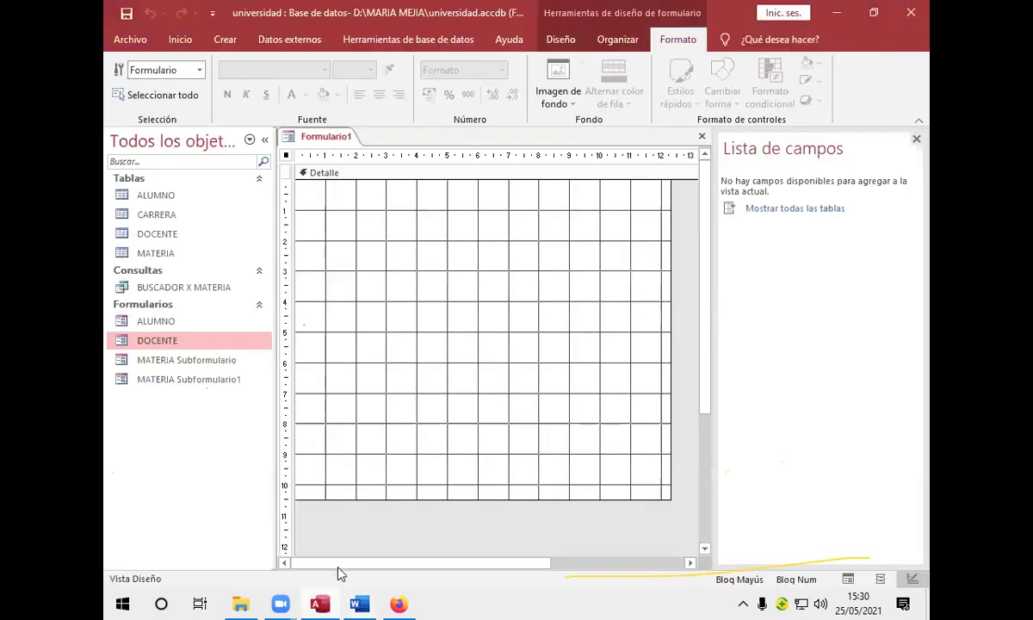
right_click(335, 233)
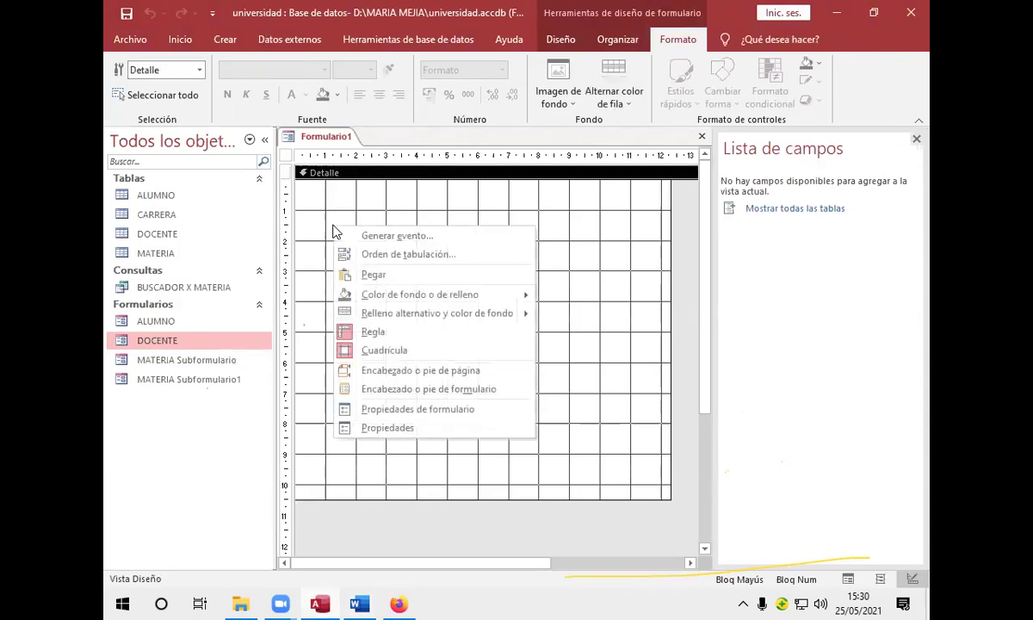
click(388, 275)
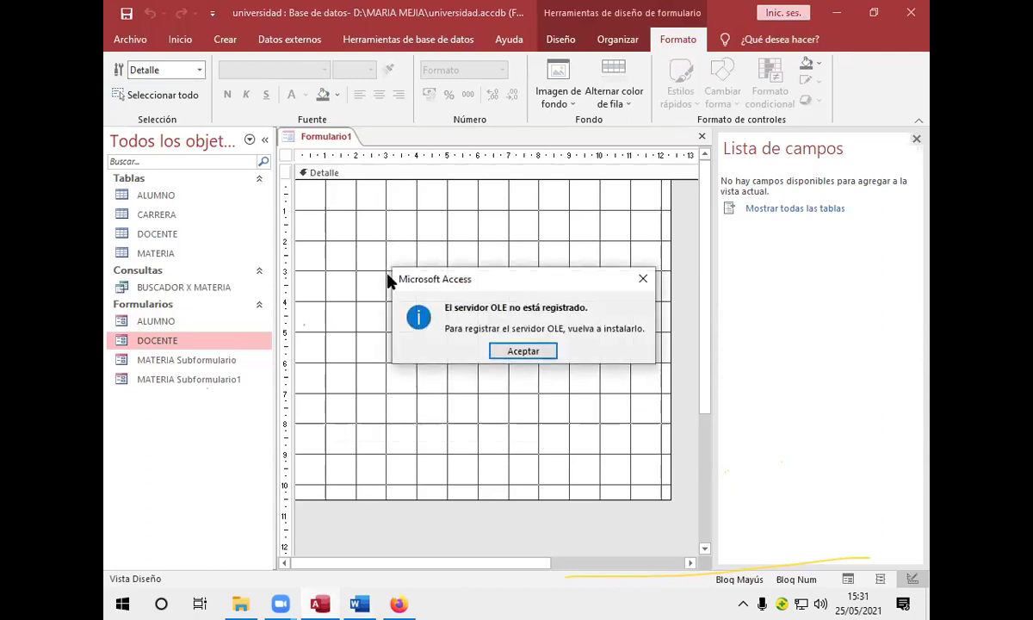
click(514, 353)
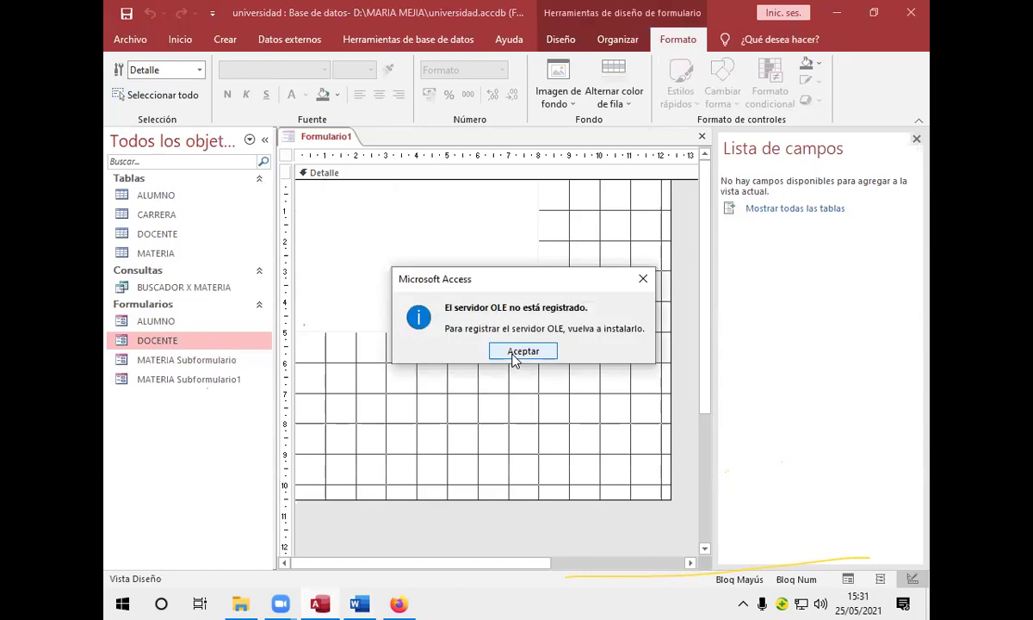
click(514, 353)
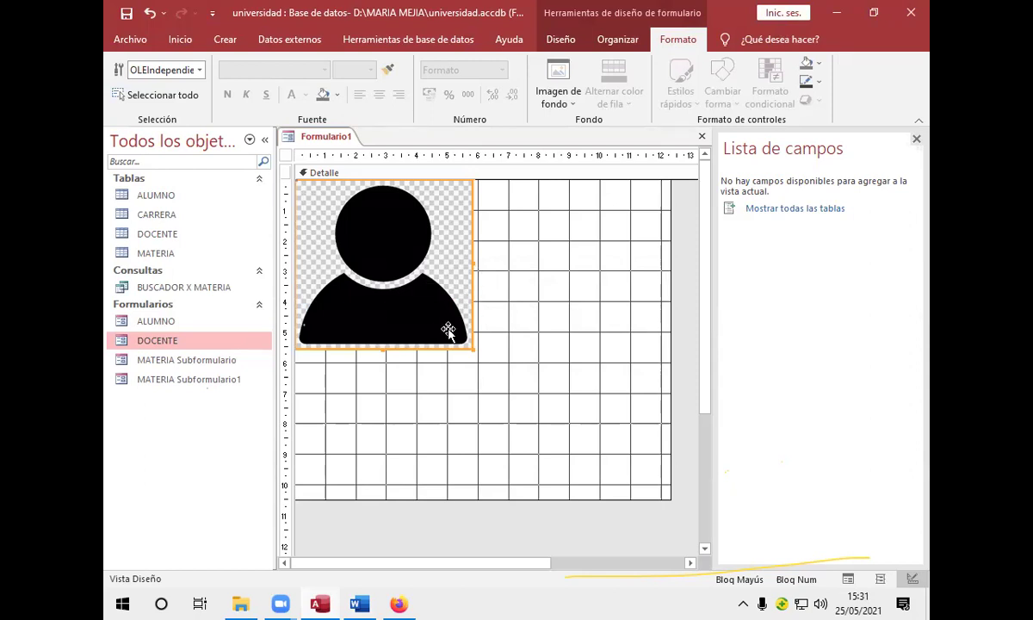
- Shrink the silhouette's frame to about 5.3 cm wide and 4.3 cm high, and open the macro builder for its click event
drag(473, 347, 456, 312)
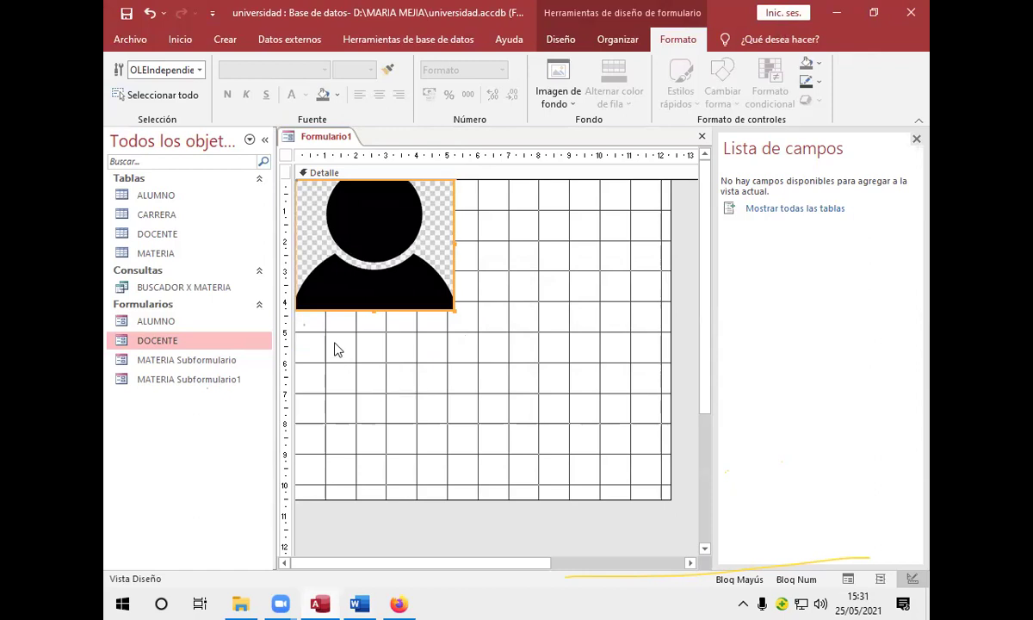
right_click(395, 294)
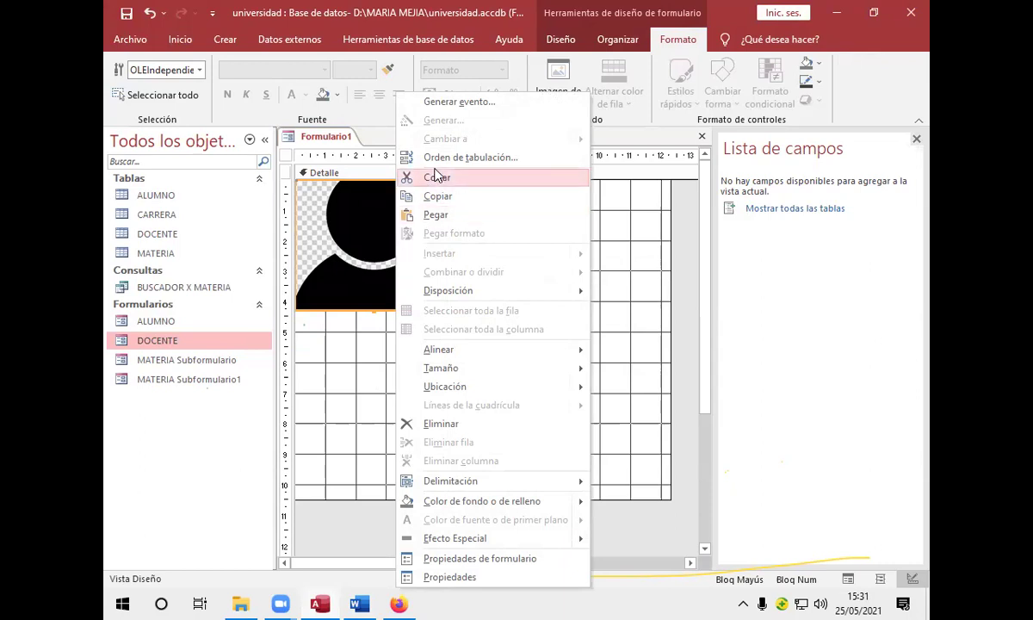
click(494, 105)
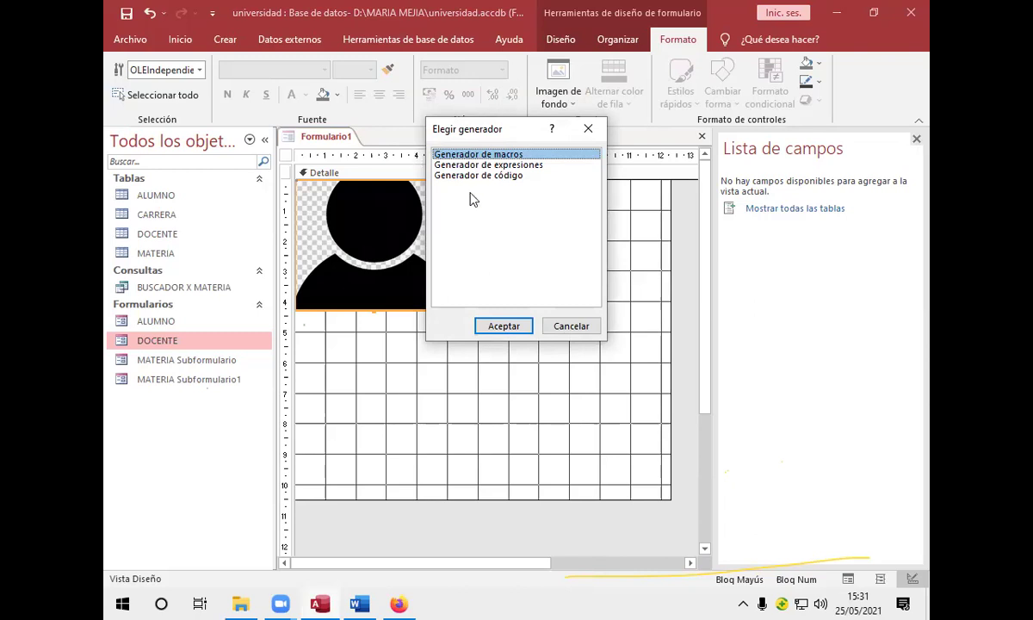
click(506, 327)
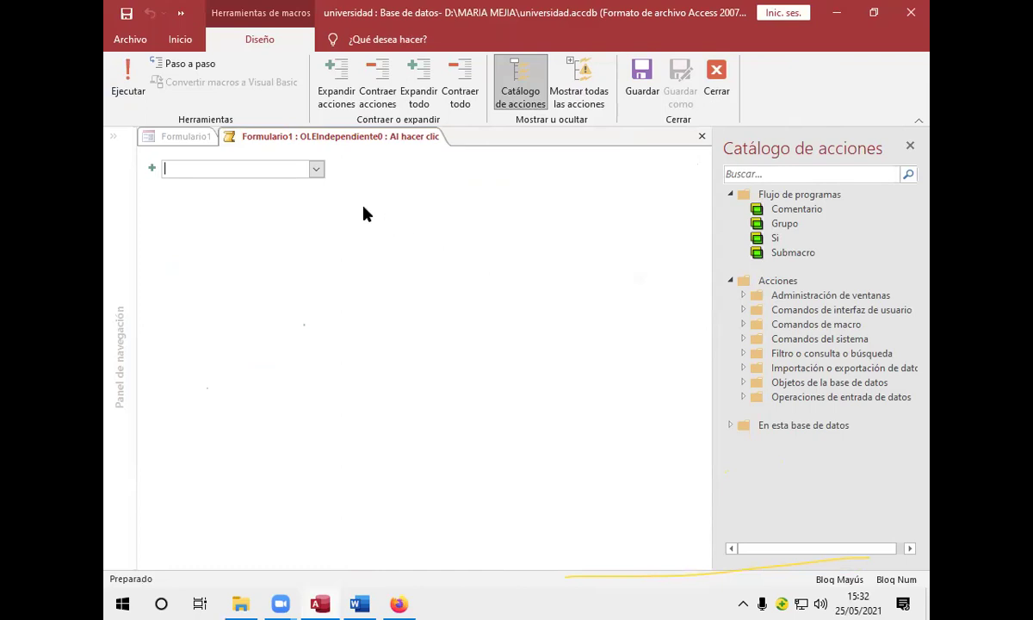
- Add an AbrirFormulario action that opens the ALUMNO form to the silhouette's click macro, then save and close the macro
click(316, 171)
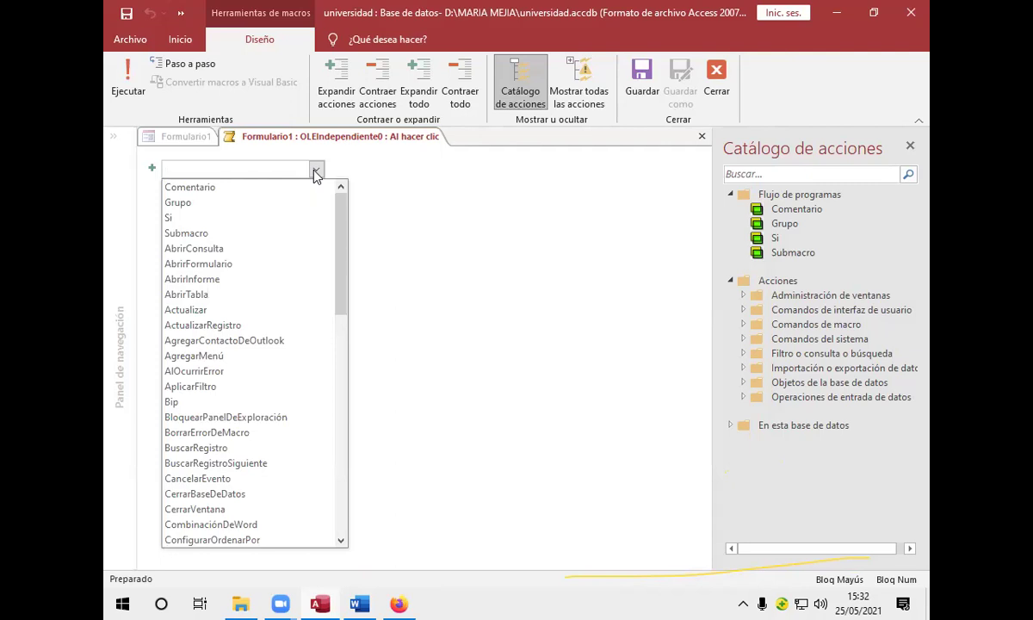
click(301, 267)
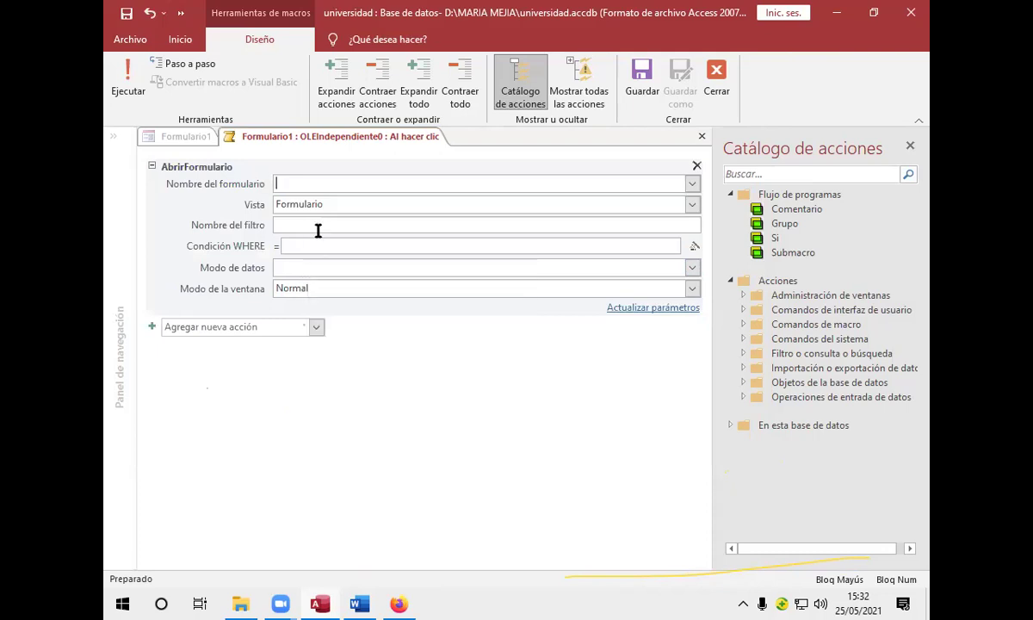
click(691, 183)
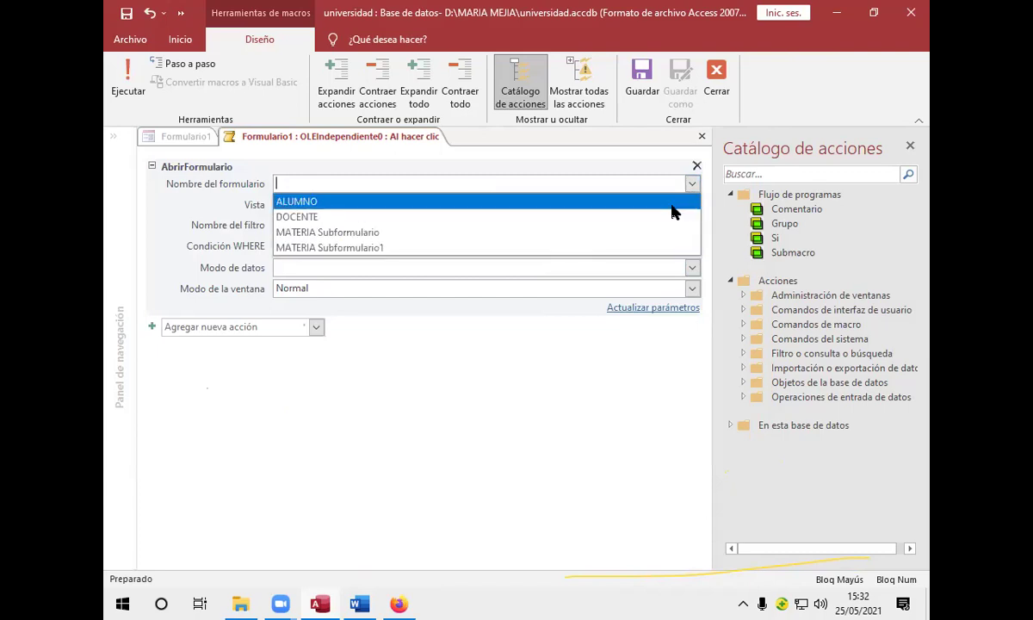
click(673, 207)
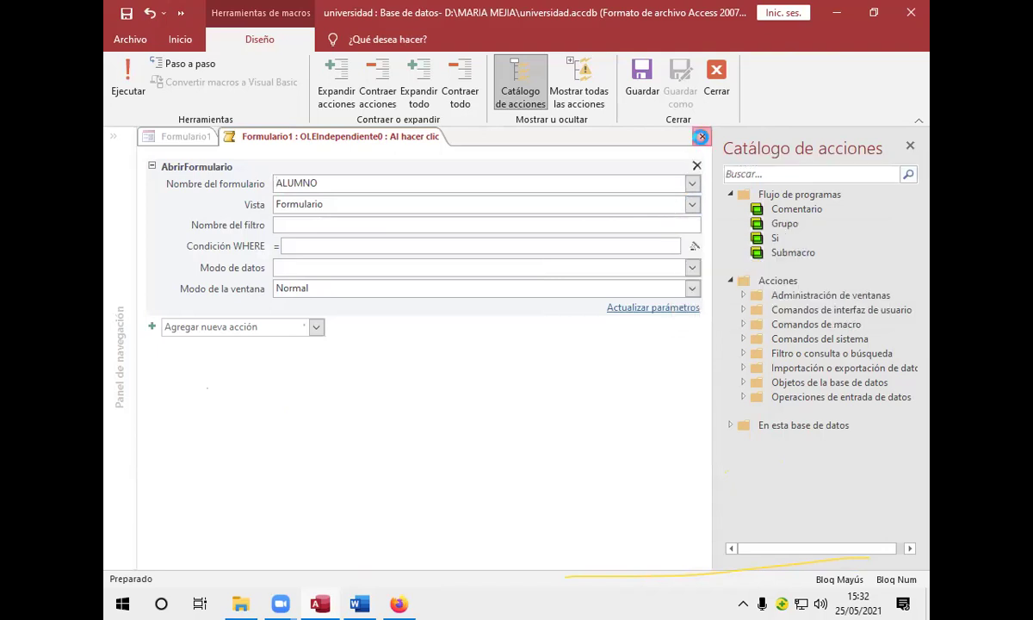
click(701, 139)
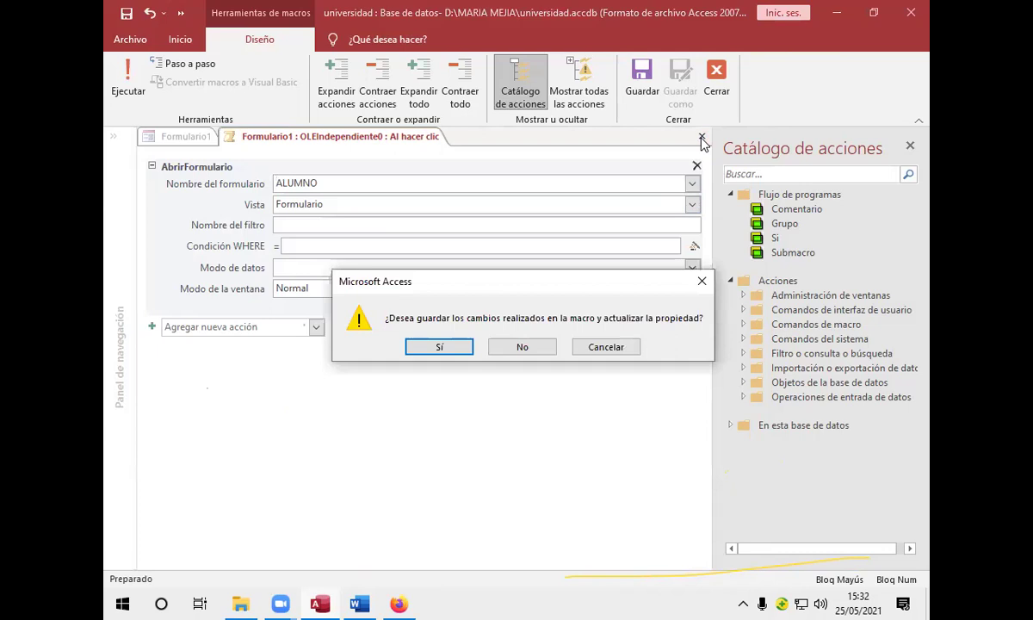
click(441, 348)
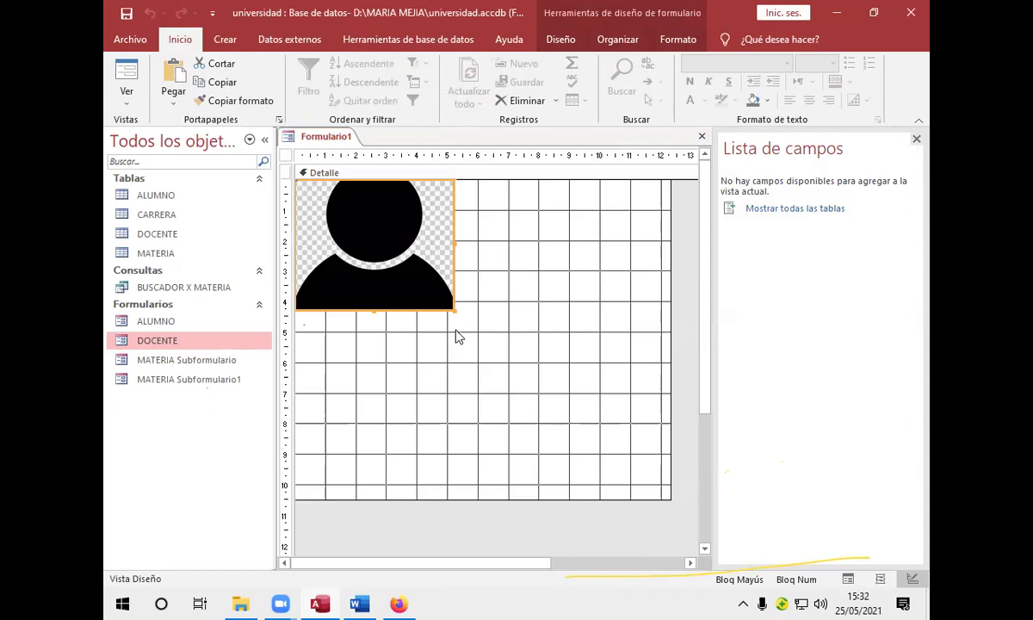
- Close the new form, saving it under the name MENU INICIO
click(514, 294)
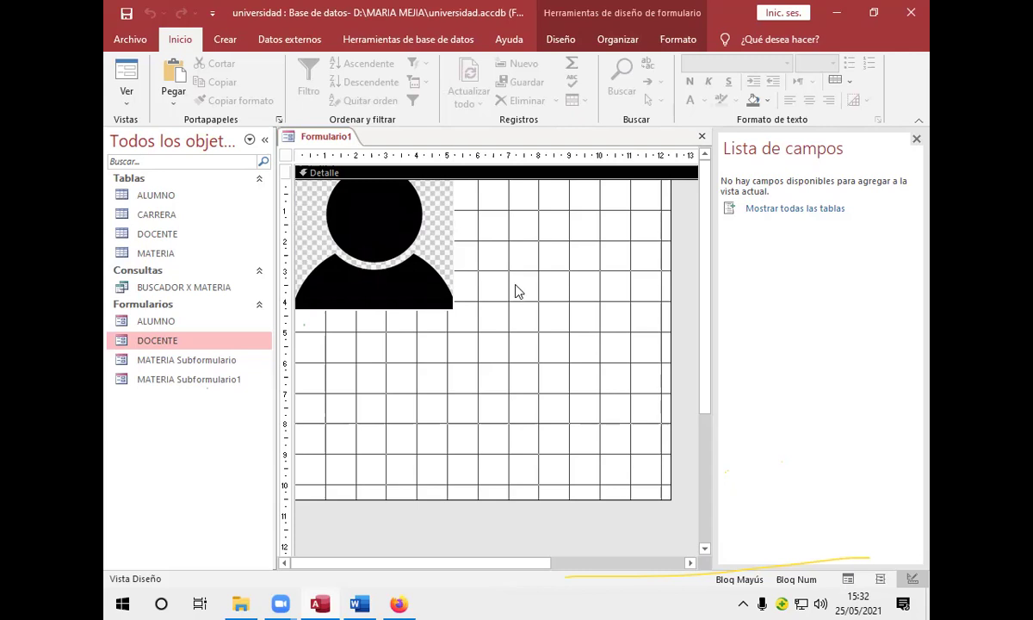
click(700, 137)
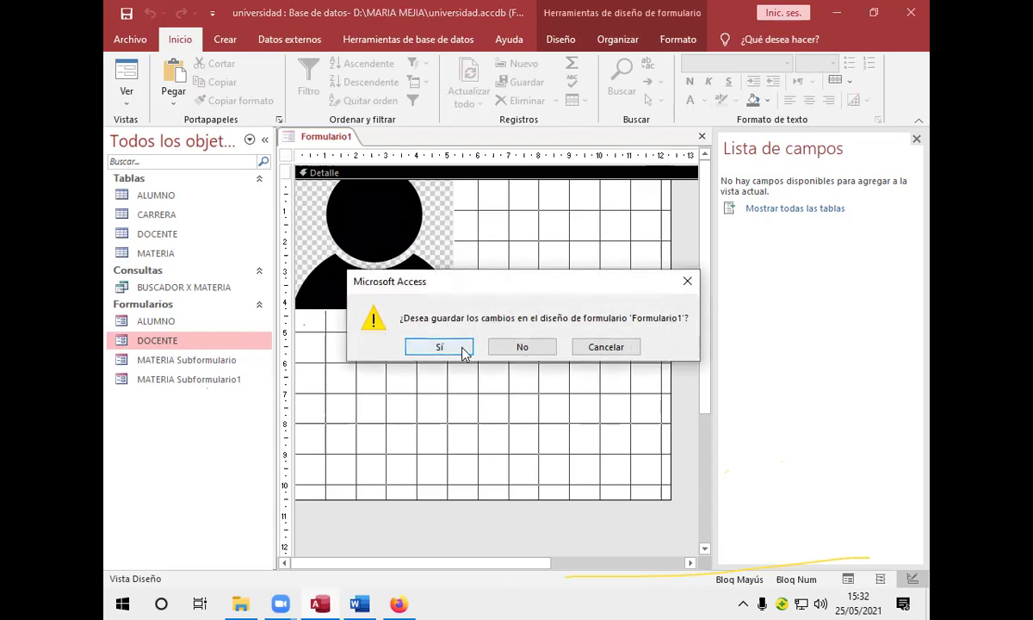
click(463, 351)
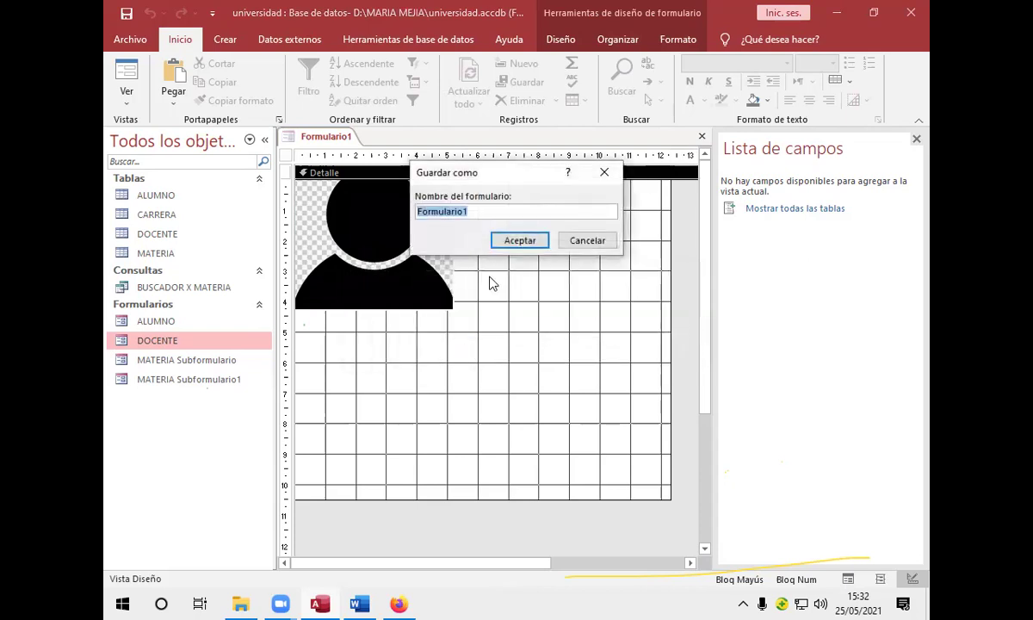
text(ME)
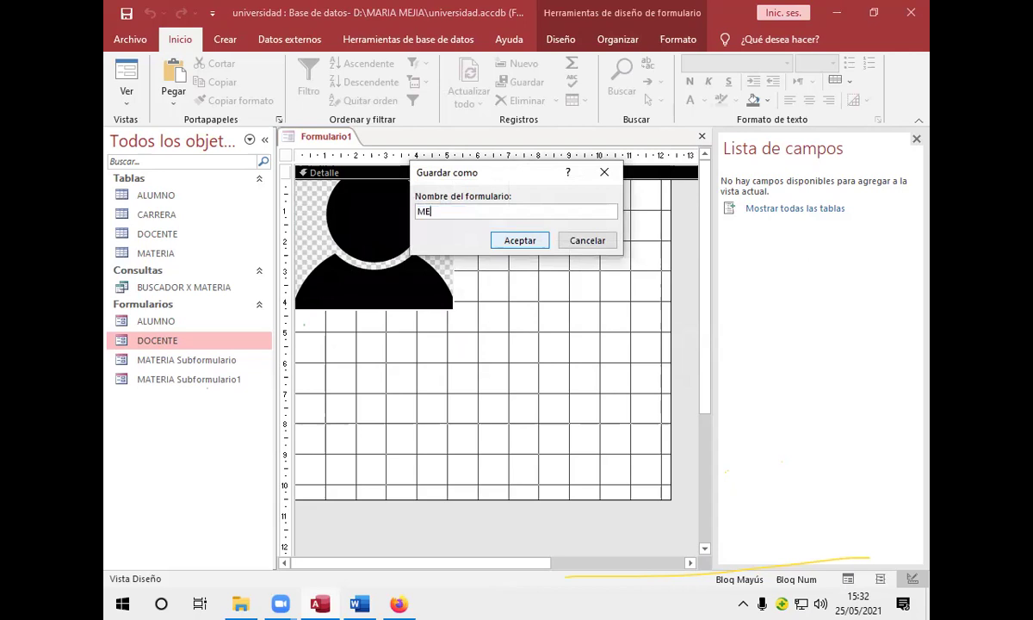
text(NU INICIO)
click(517, 244)
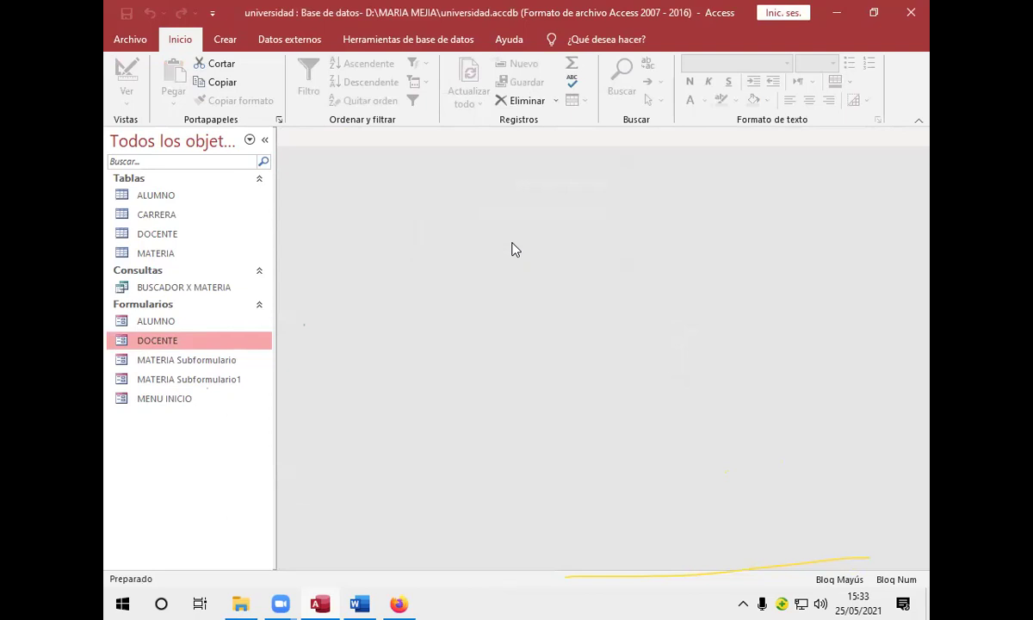
- Create a standalone macro with an AbrirFormulario action that opens the MENU INICIO form
click(228, 44)
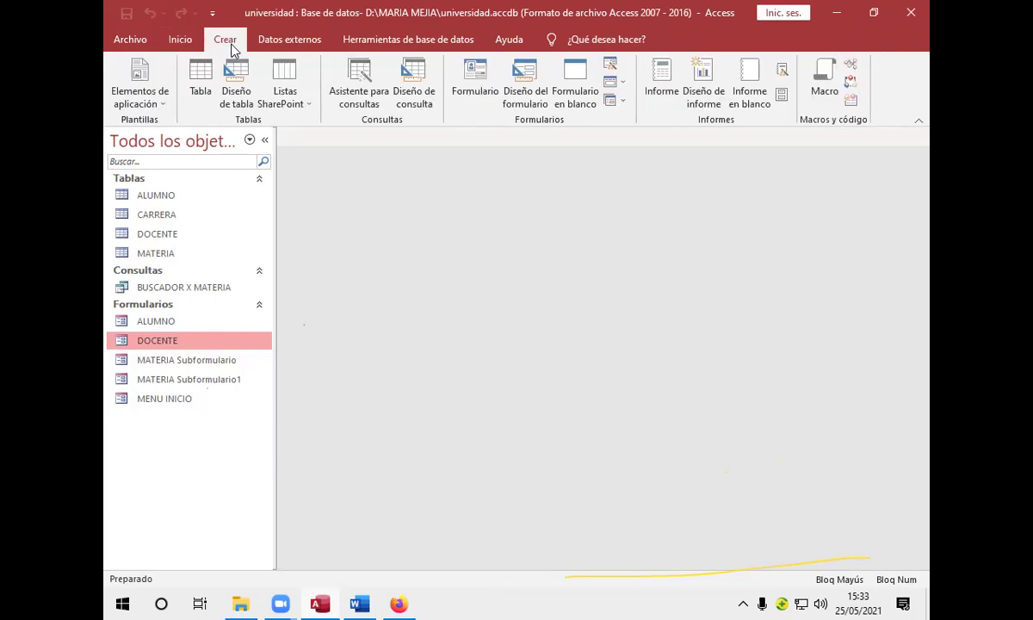
click(824, 82)
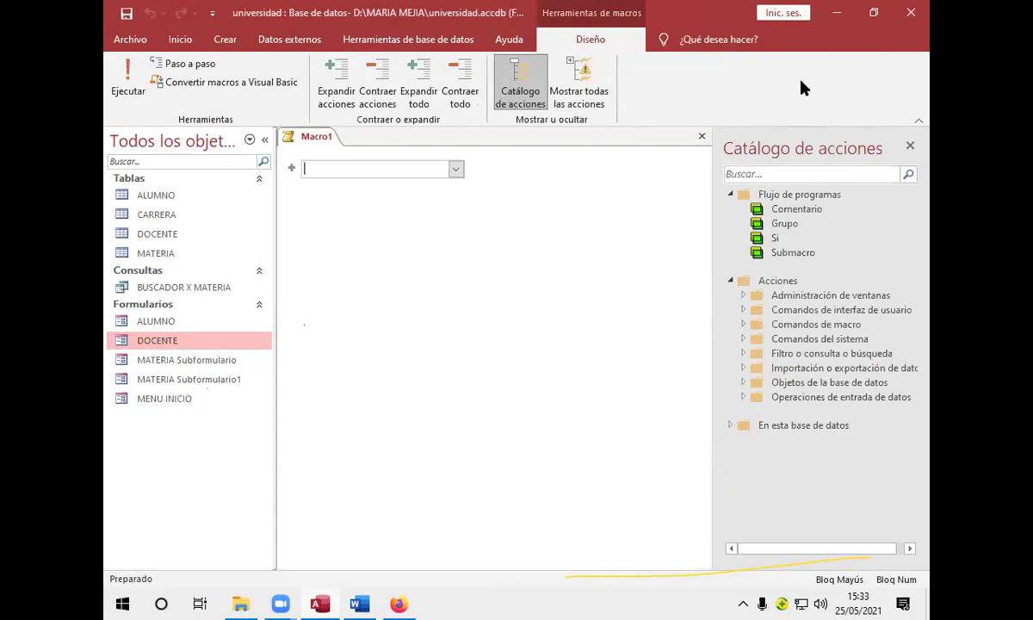
click(455, 168)
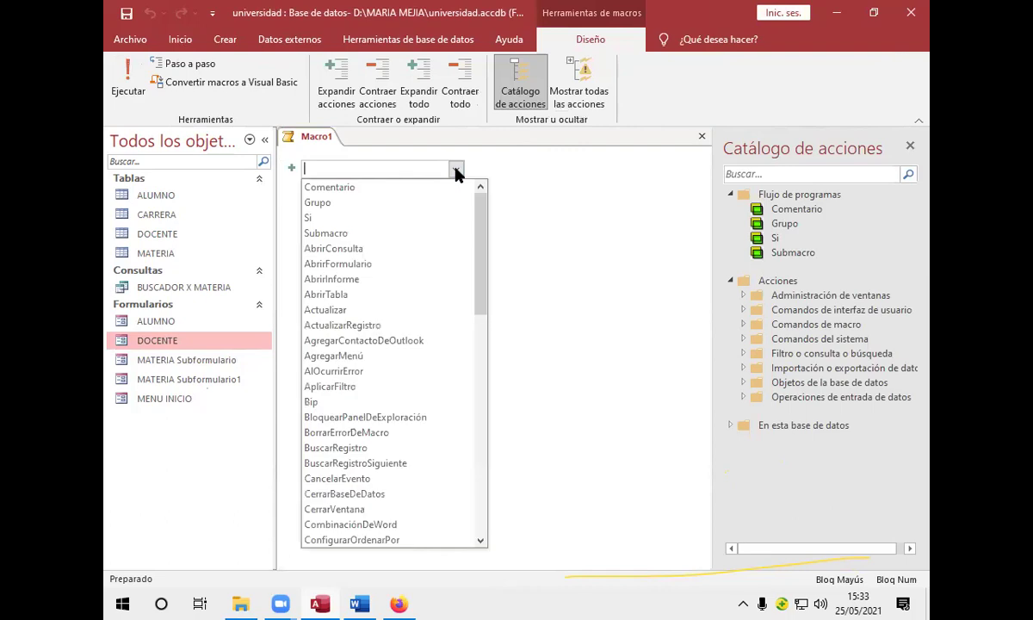
click(427, 266)
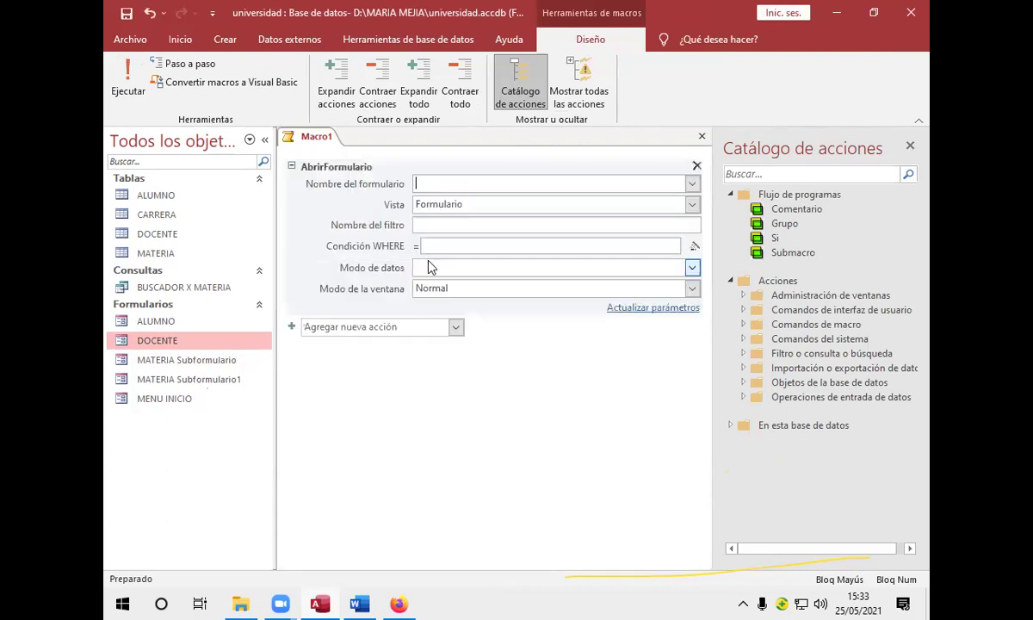
click(439, 184)
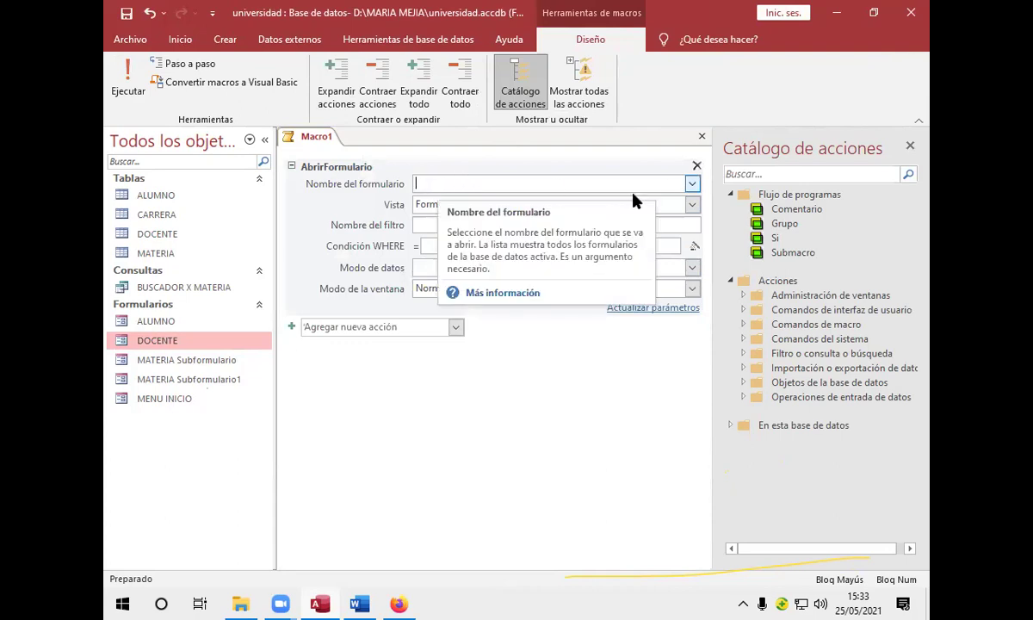
click(692, 185)
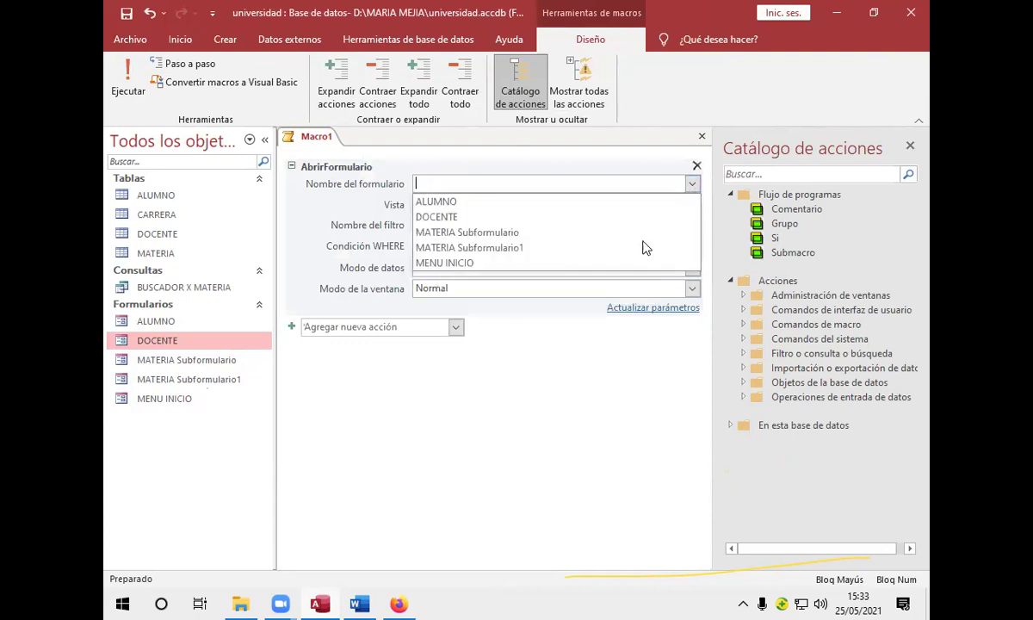
click(627, 265)
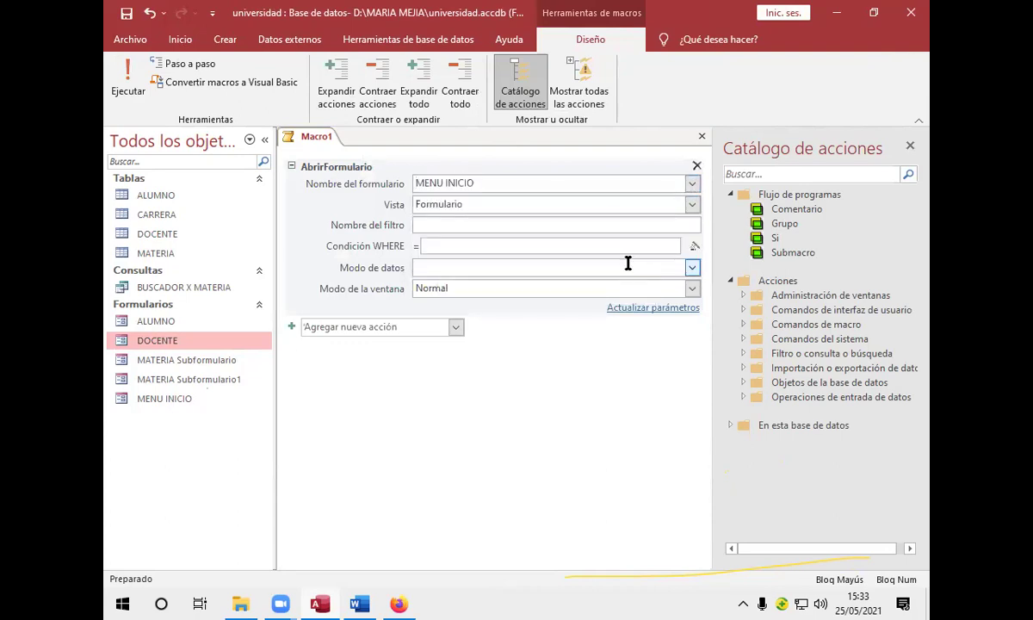
- Close the new macro, saving it under the name AUTOEXEC
click(703, 138)
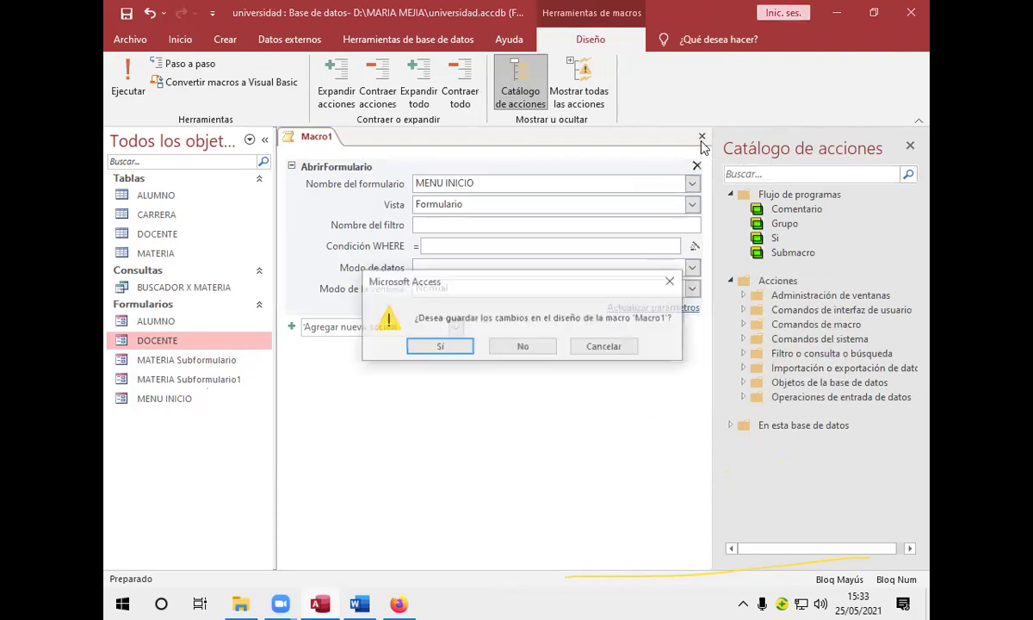
click(457, 348)
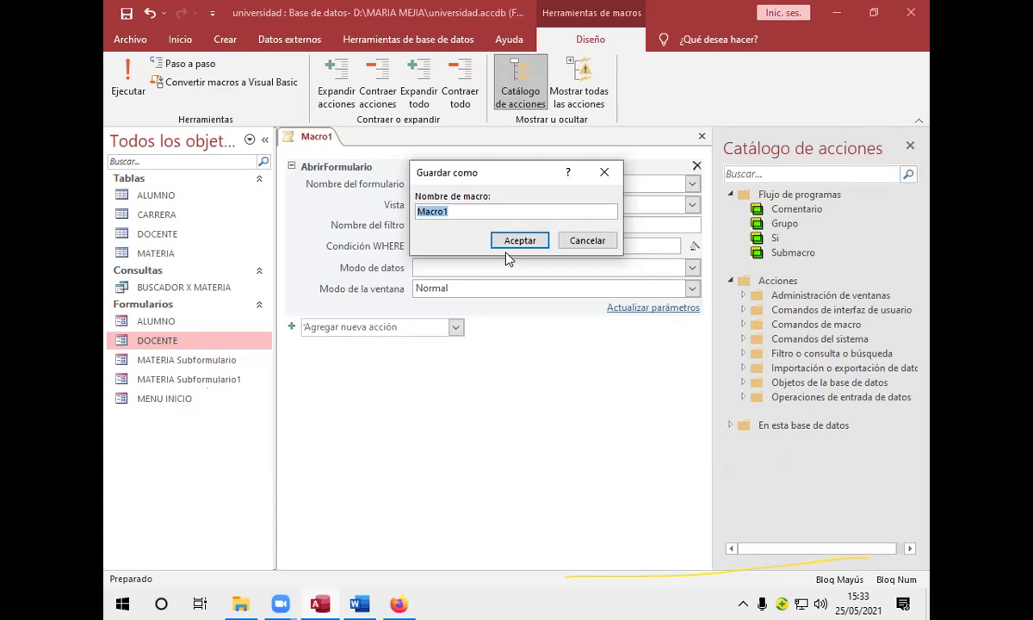
text(AUTOEXEC)
click(520, 242)
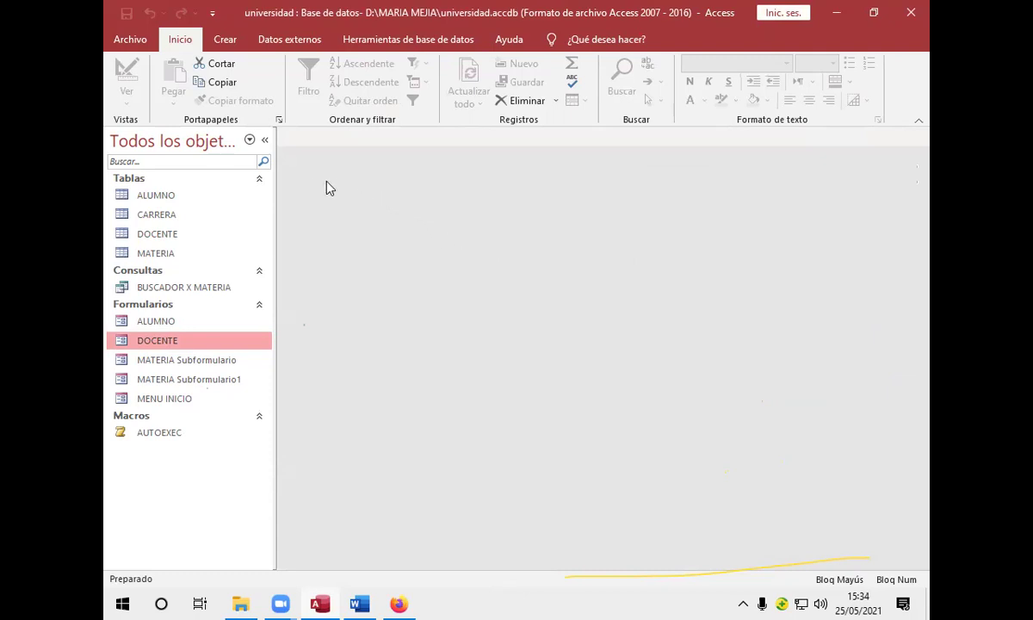
- Collapse the navigation pane, then close the universidad database and reopen it from its folder in File Explorer
click(265, 140)
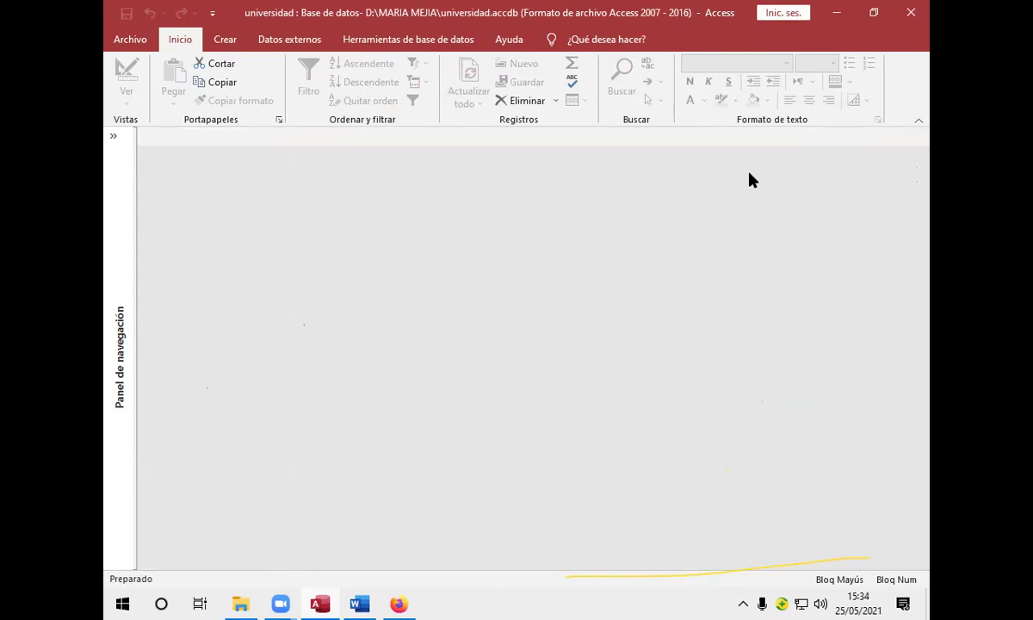
key(alt+F4)
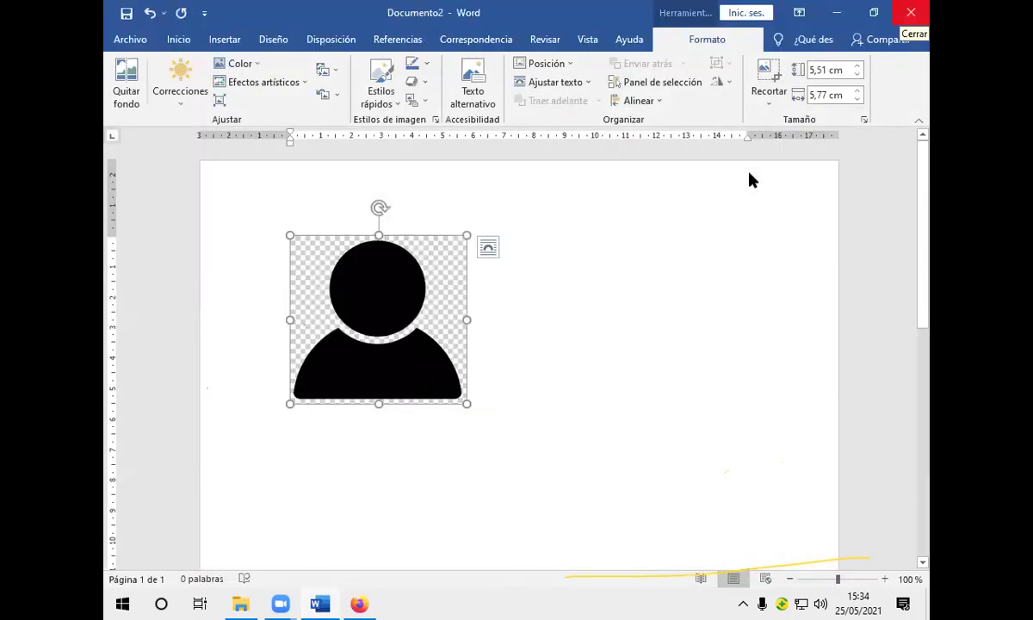
mouse_move(242, 604)
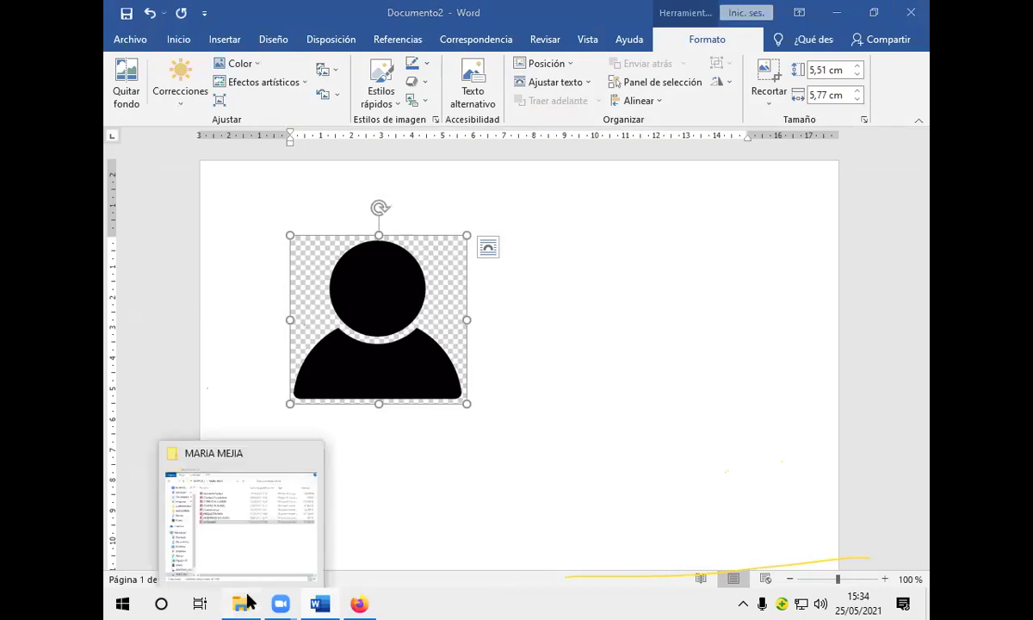
click(256, 498)
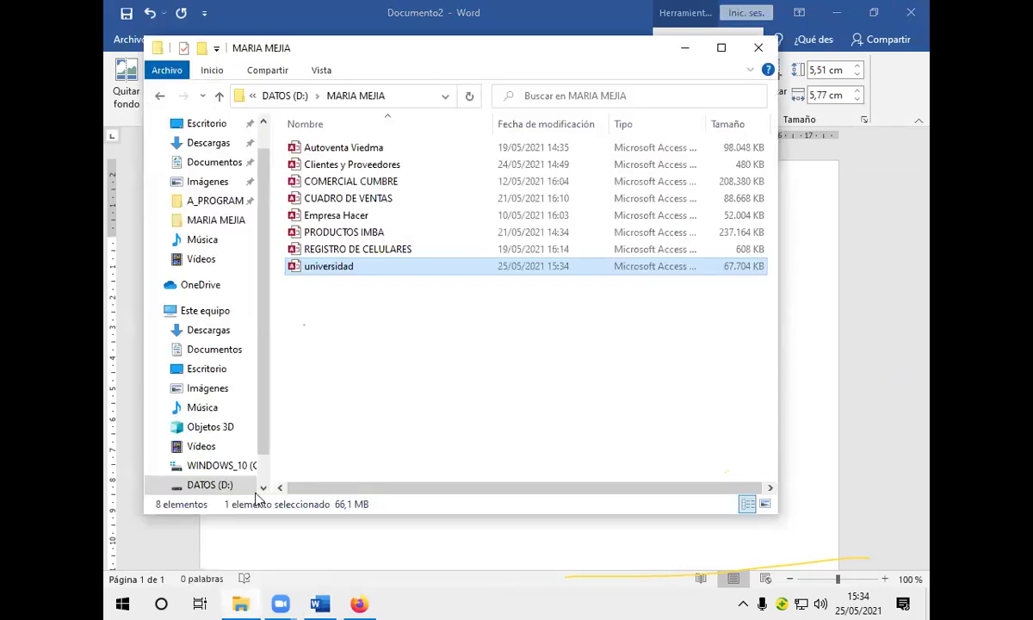
double_click(349, 269)
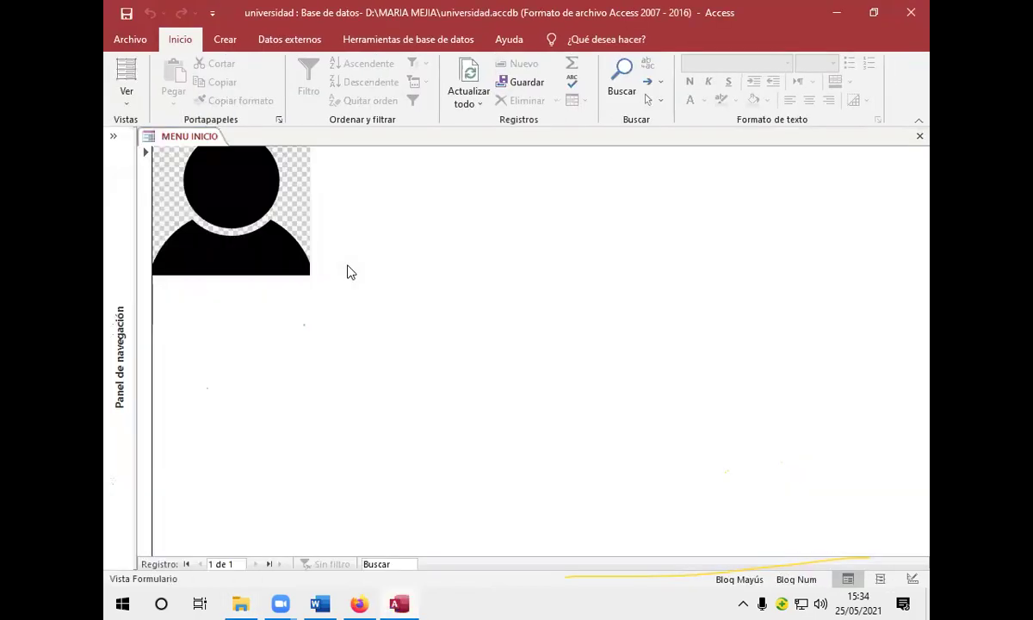